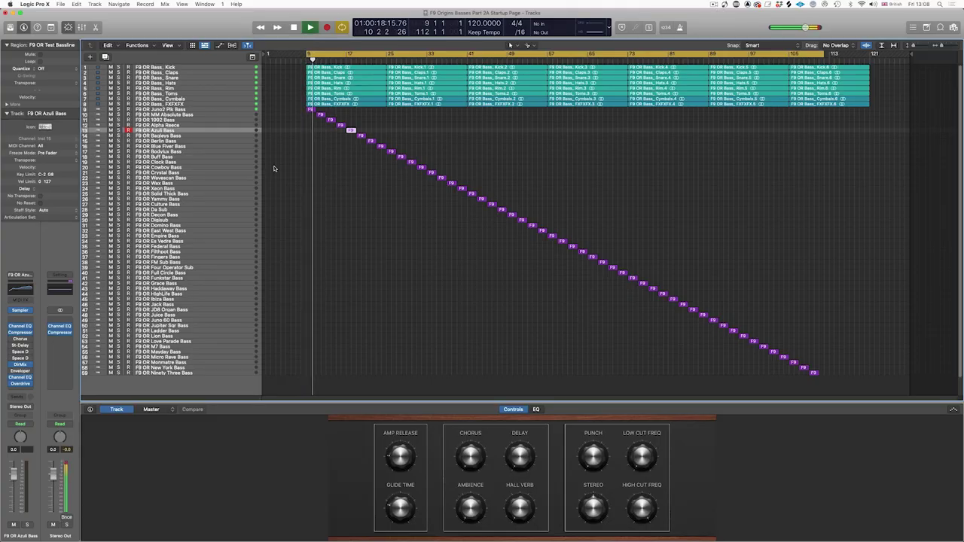
# Bring the playing section of the arrangement into view with taller track rows
pyautogui.scroll(2, 411, 137)
pyautogui.scroll(2, 422, 140)
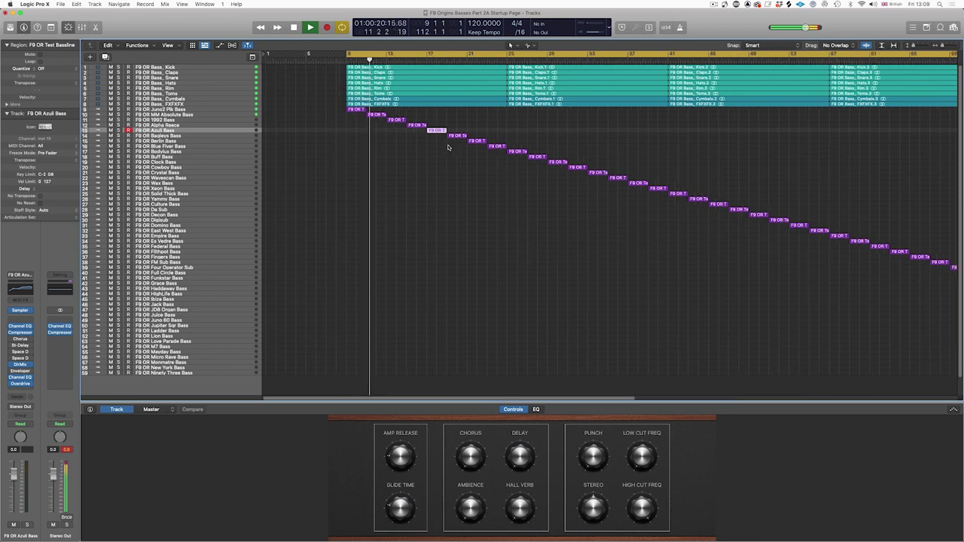
pyautogui.scroll(2, 436, 143)
pyautogui.scroll(2, 449, 147)
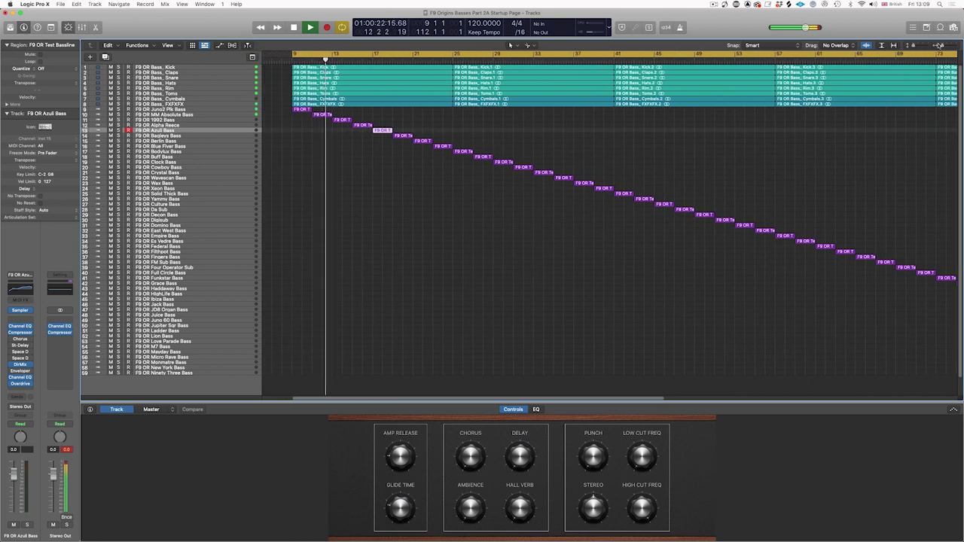
pyautogui.click(914, 47)
pyautogui.press('super+Down')
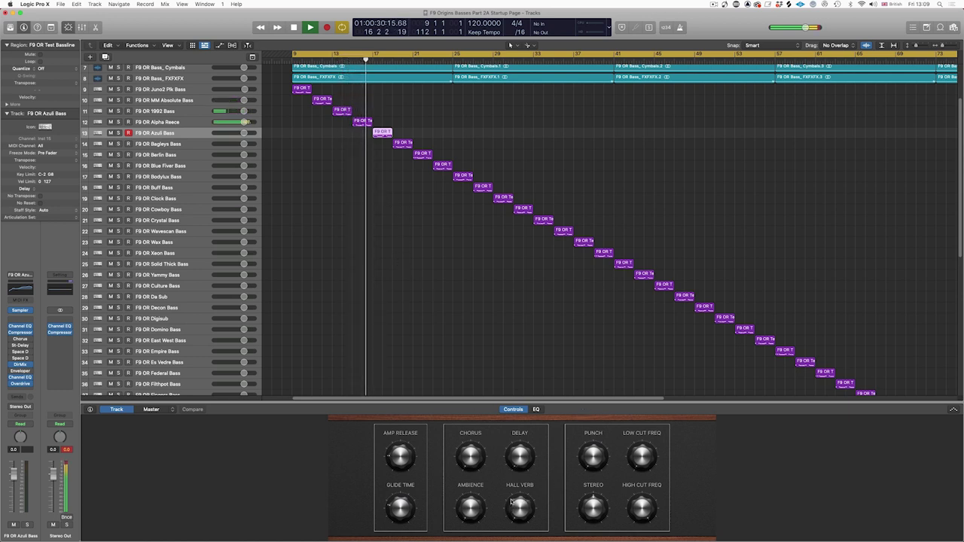
# Raise Azull Bass's Delay smart control and adjust Berlin Bass's Hall Verb, then stop playback
pyautogui.moveTo(519, 460); pyautogui.dragTo(518, 440)
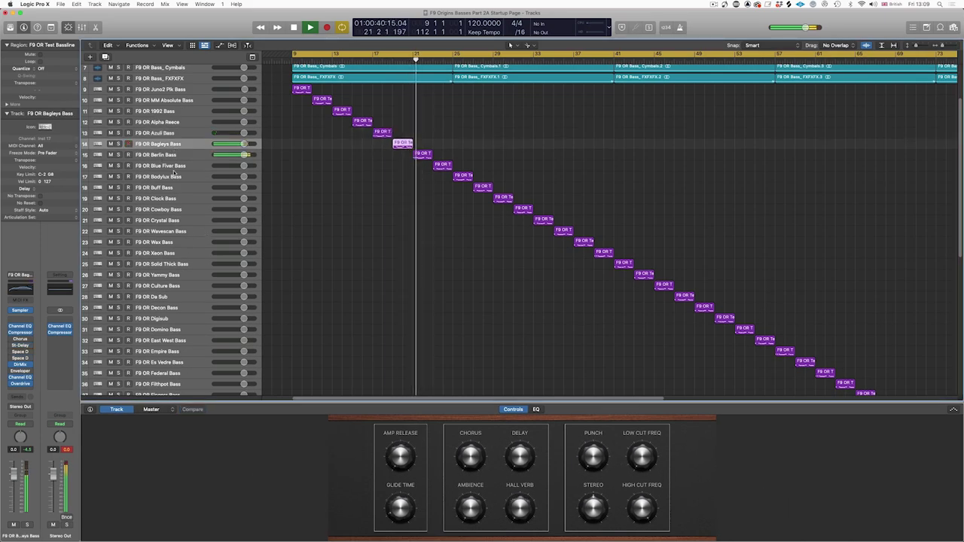
pyautogui.press('Down')
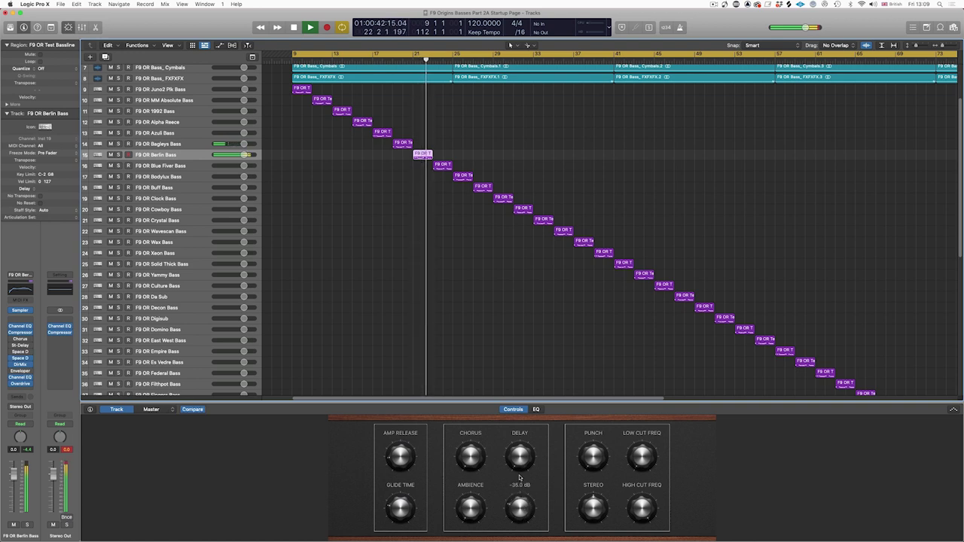
pyautogui.moveTo(520, 503); pyautogui.dragTo(519, 454)
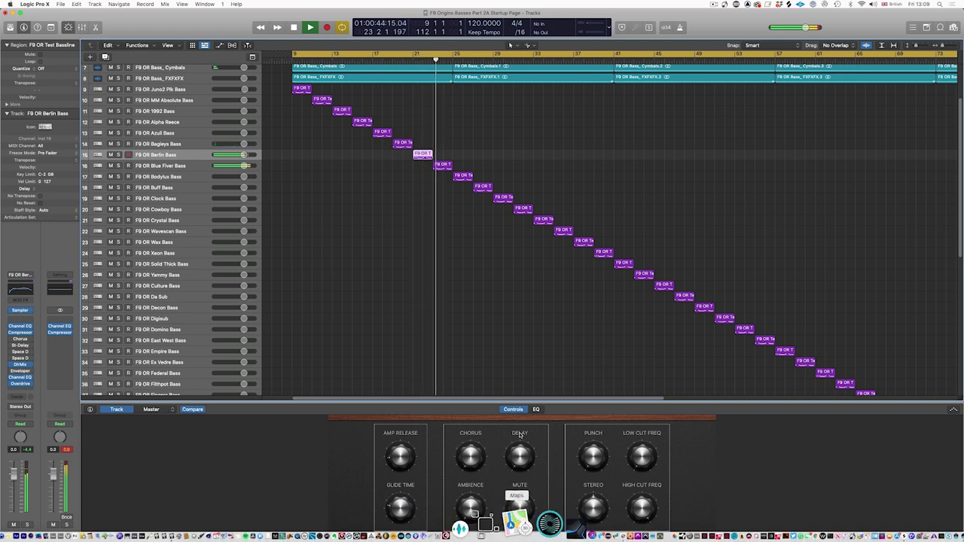
pyautogui.press('space')
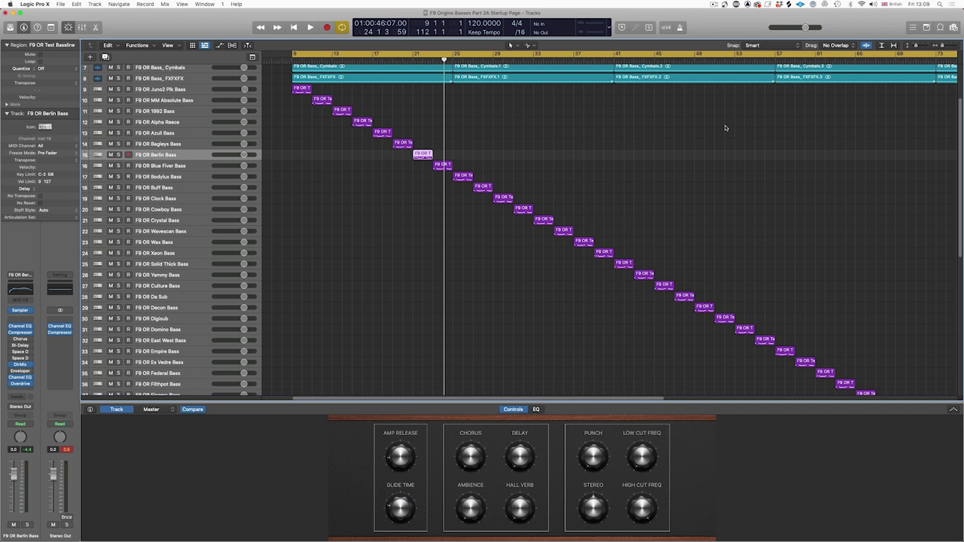
pyautogui.scroll(3, 664, 162)
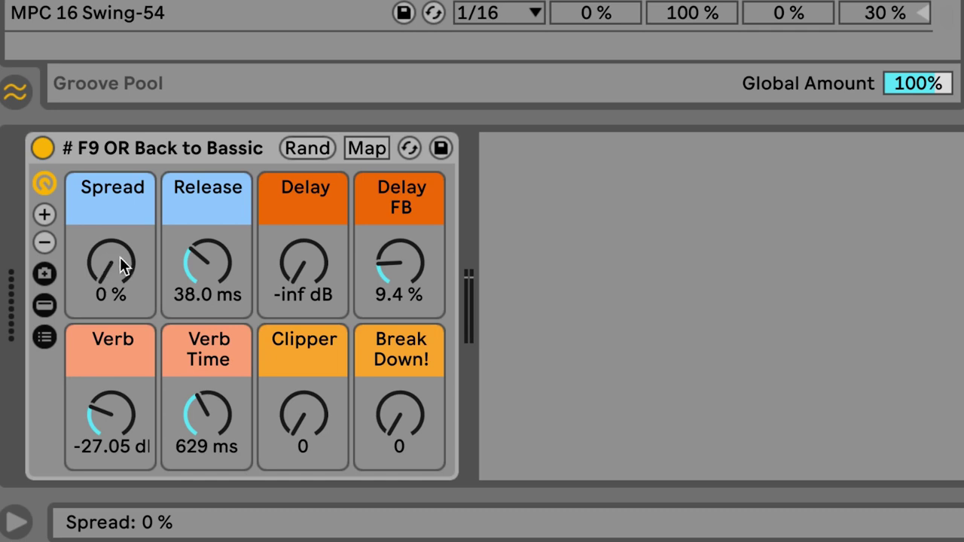
# Sweep Spread and return it to 0%, then sweep Release and settle it near 8 ms
pyautogui.moveTo(115, 260); pyautogui.dragTo(116, 219)
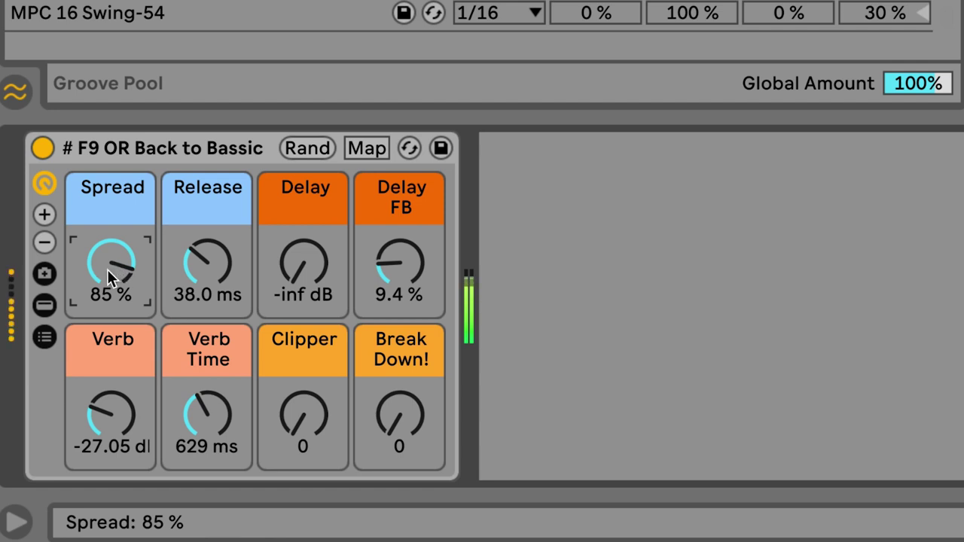
pyautogui.moveTo(107, 269); pyautogui.dragTo(107, 301)
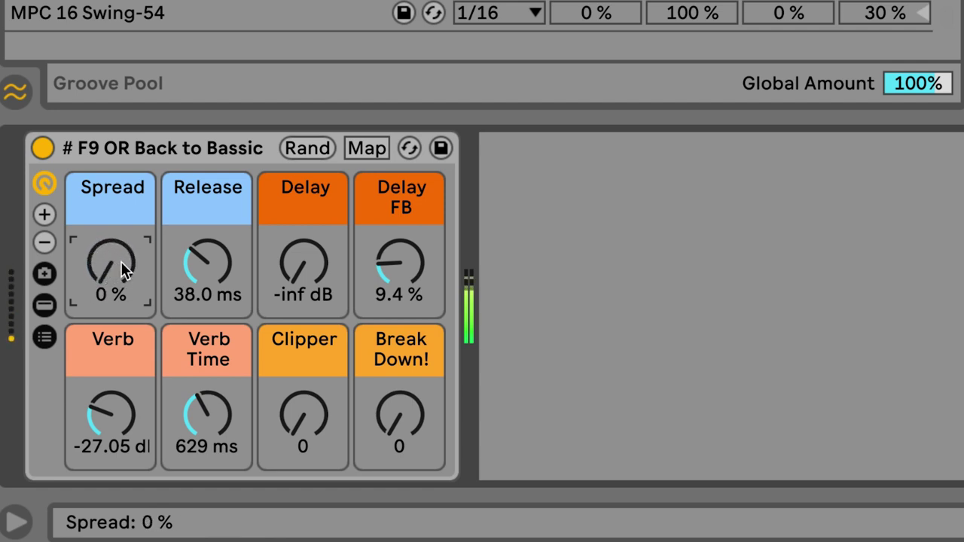
pyautogui.click(207, 267)
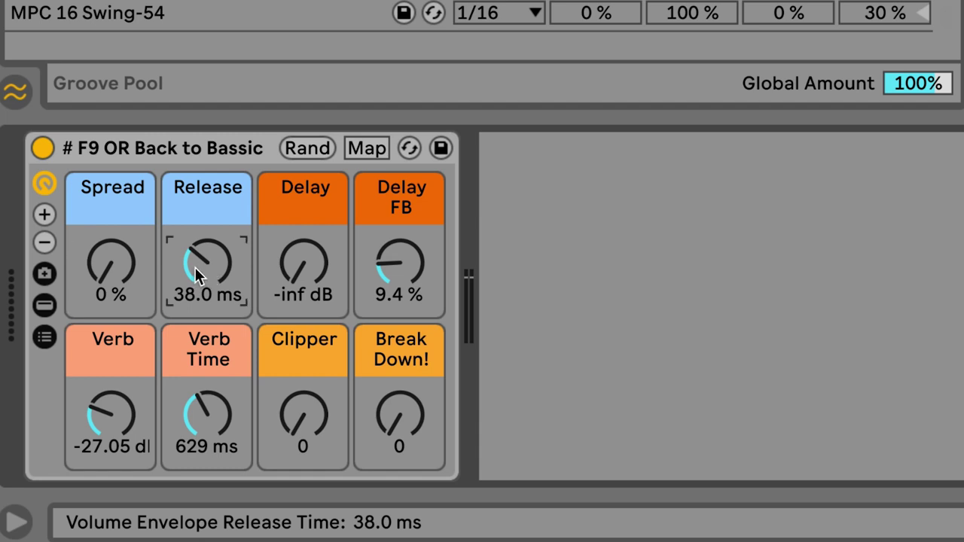
pyautogui.moveTo(200, 266); pyautogui.dragTo(201, 190)
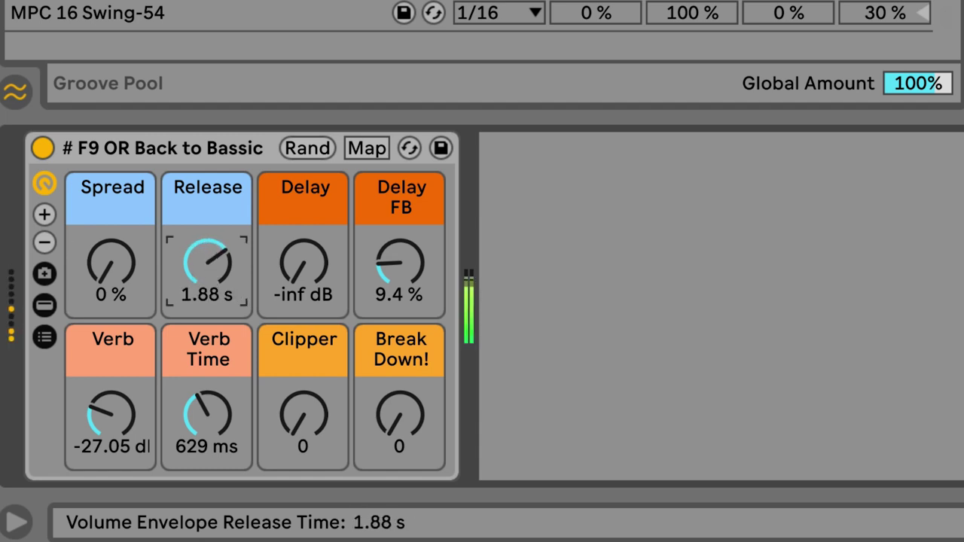
pyautogui.moveTo(207, 263)
pyautogui.mouseDown()
pyautogui.moveTo(207, 241)
pyautogui.moveTo(207, 339)
pyautogui.mouseUp()
pyautogui.moveTo(207, 264); pyautogui.dragTo(207, 203)
pyautogui.moveTo(207, 263); pyautogui.dragTo(207, 325)
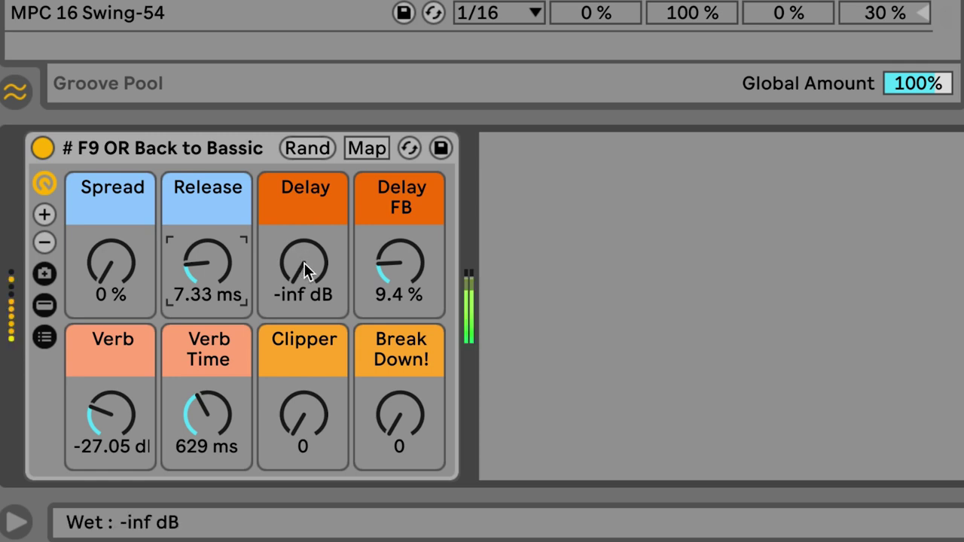
# Set the Delay macro to a faint level around -43 dB with Delay FB at 15%
pyautogui.moveTo(304, 264); pyautogui.dragTo(304, 224)
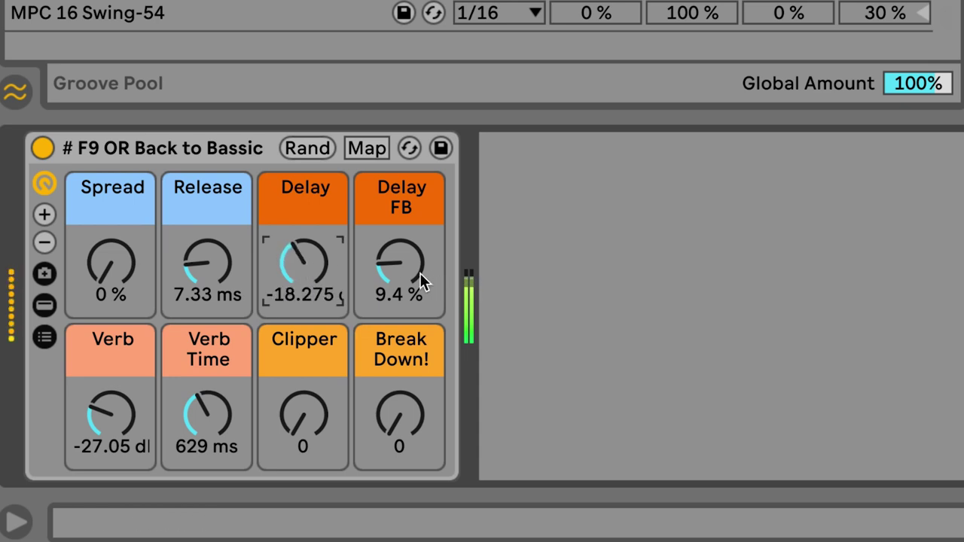
pyautogui.moveTo(419, 273); pyautogui.dragTo(420, 263)
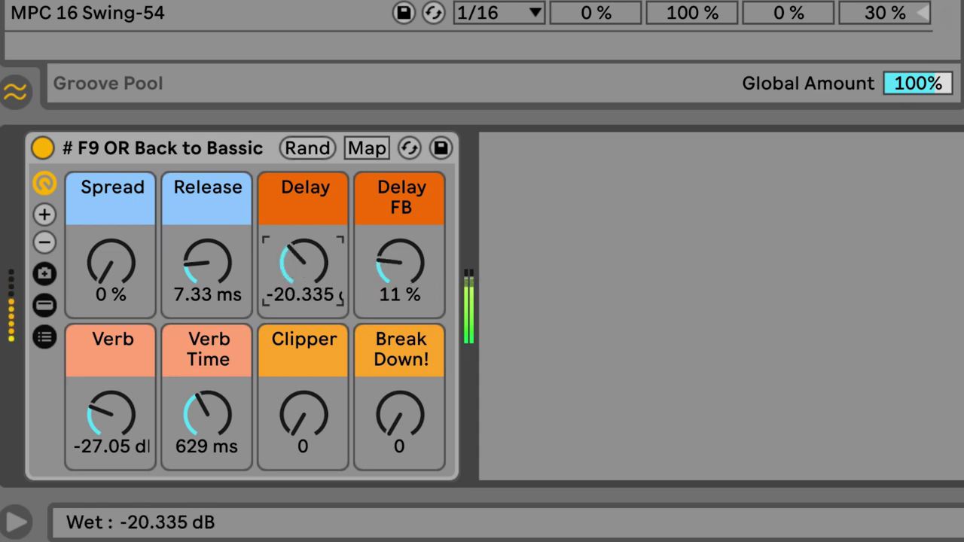
pyautogui.moveTo(297, 264); pyautogui.dragTo(297, 251)
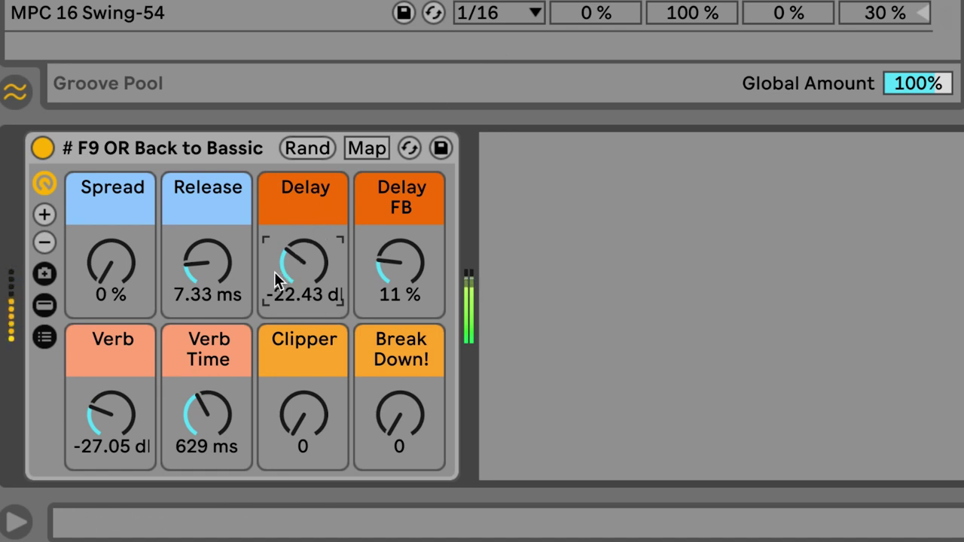
pyautogui.scroll(5, 301, 278)
pyautogui.scroll(3, 326, 270)
pyautogui.scroll(1, 399, 263)
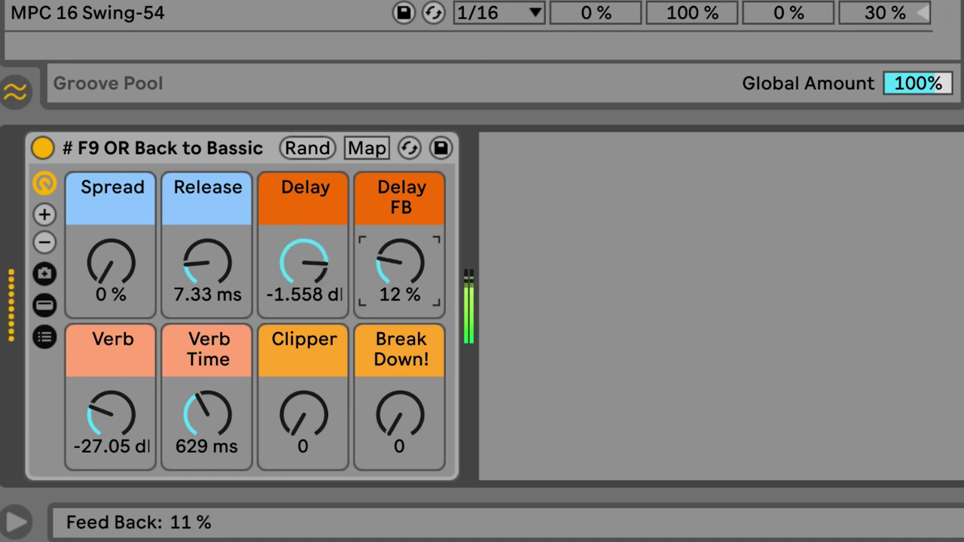
pyautogui.moveTo(399, 264); pyautogui.dragTo(399, 252)
pyautogui.moveTo(301, 290); pyautogui.dragTo(303, 331)
pyautogui.scroll(-2, 395, 271)
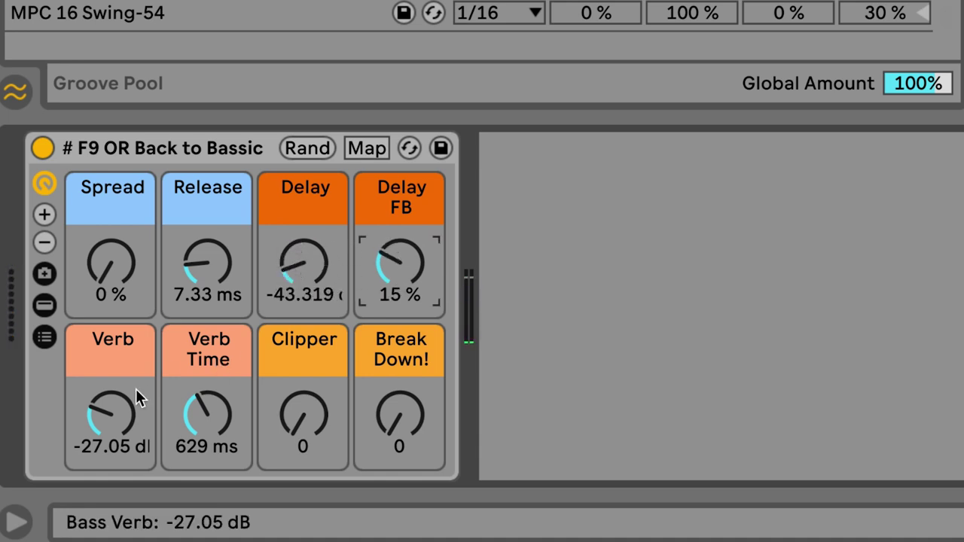
# Raise Verb slightly to about -25.6 dB and shorten Verb Time to 601 ms
pyautogui.moveTo(108, 415); pyautogui.dragTo(103, 411)
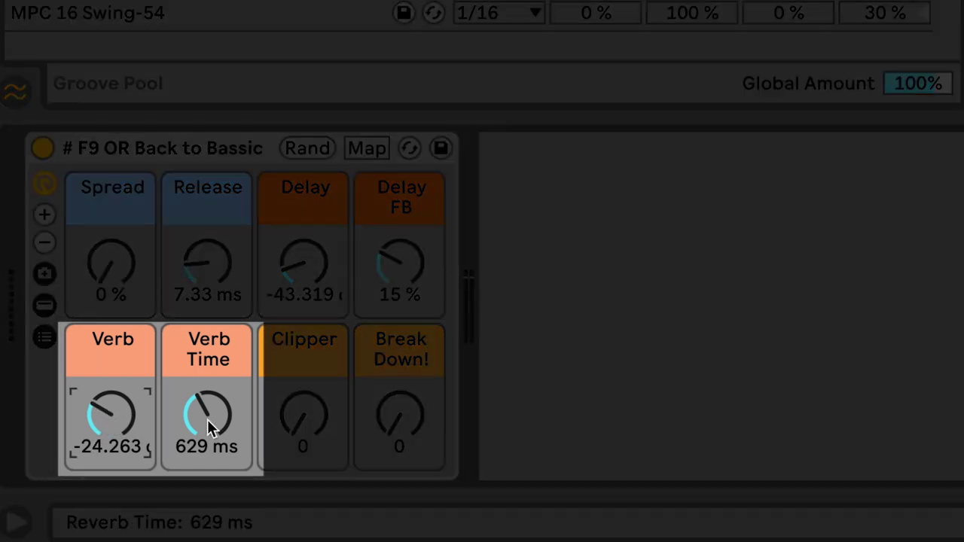
pyautogui.moveTo(207, 422); pyautogui.dragTo(208, 427)
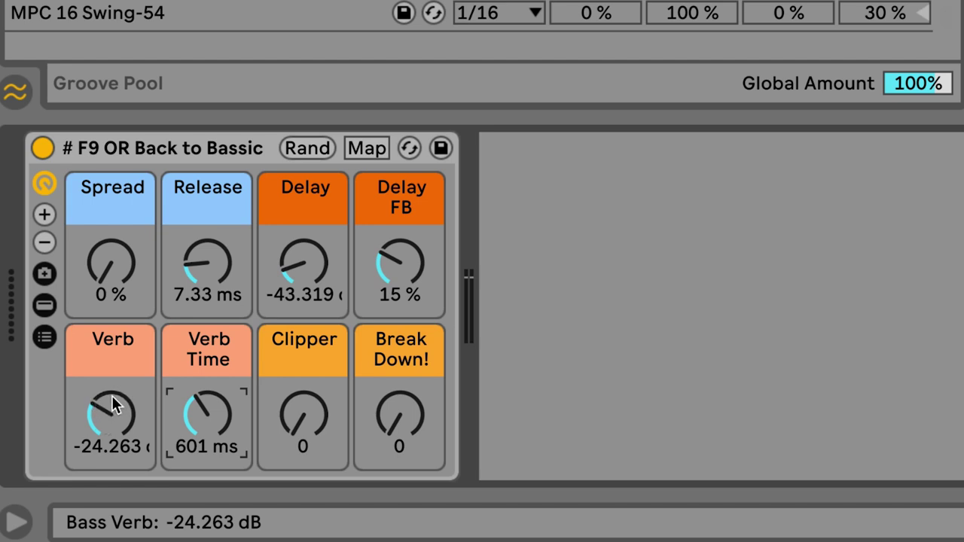
pyautogui.moveTo(108, 415)
pyautogui.mouseDown()
pyautogui.moveTo(108, 354)
pyautogui.moveTo(108, 414)
pyautogui.mouseUp()
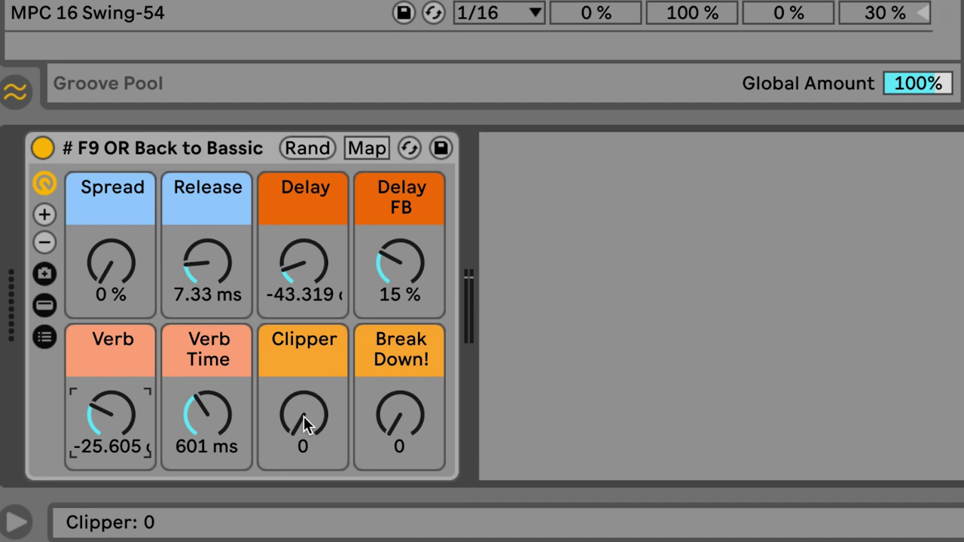
# Push the Clipper macro up, then sweep the Break Down! macro on Back to Bassic
pyautogui.moveTo(306, 412)
pyautogui.mouseDown()
pyautogui.moveTo(307, 317)
pyautogui.moveTo(306, 412)
pyautogui.moveTo(394, 413)
pyautogui.mouseUp()
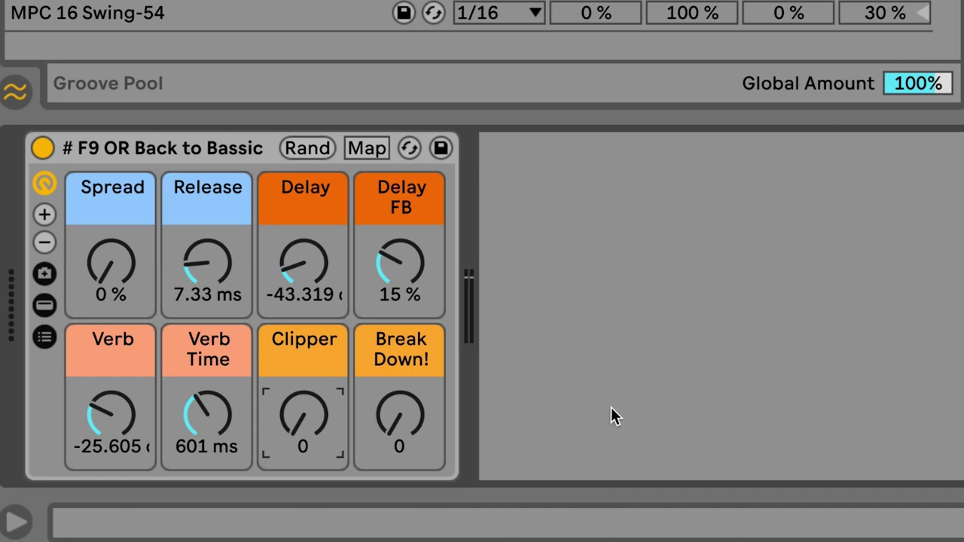
pyautogui.click(607, 286)
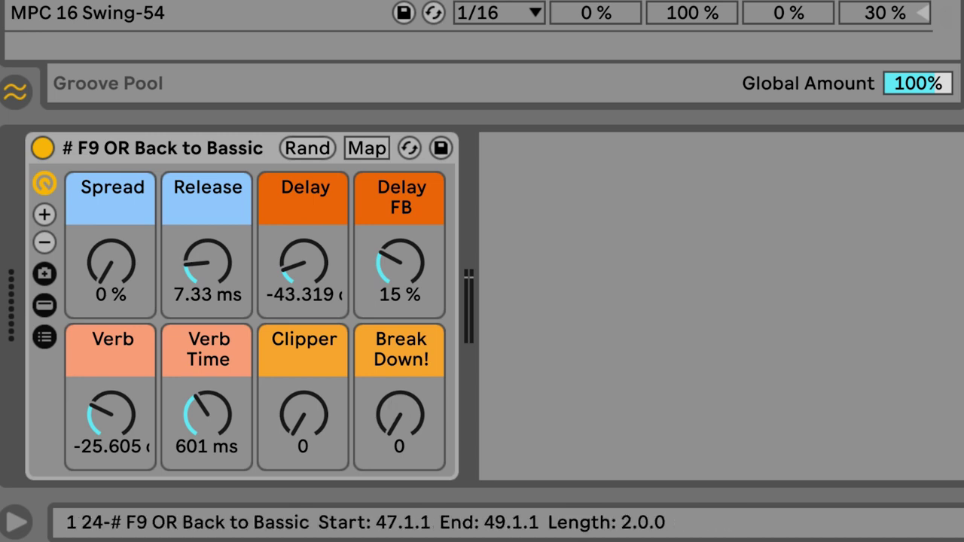
pyautogui.moveTo(393, 407)
pyautogui.mouseDown()
pyautogui.moveTo(393, 312)
pyautogui.moveTo(393, 409)
pyautogui.mouseUp()
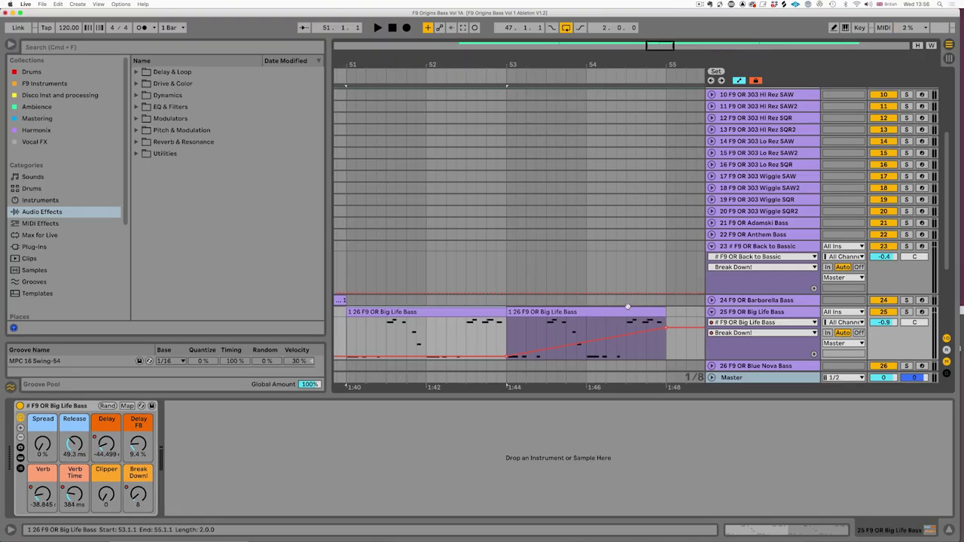
# Show the Big Life Bass rack's Delay automation on track 25 and loop bars 51–55 for playback
pyautogui.click(747, 323)
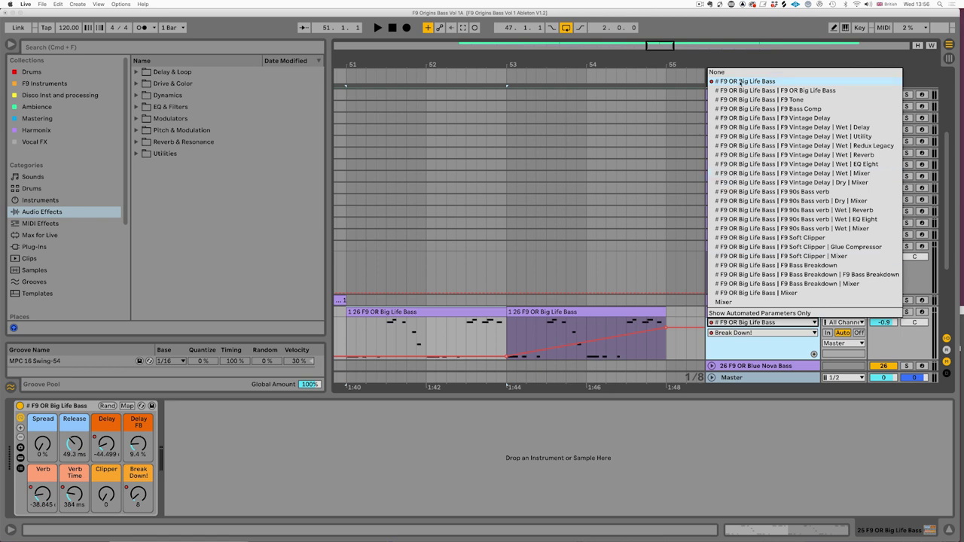
pyautogui.click(741, 81)
pyautogui.click(744, 333)
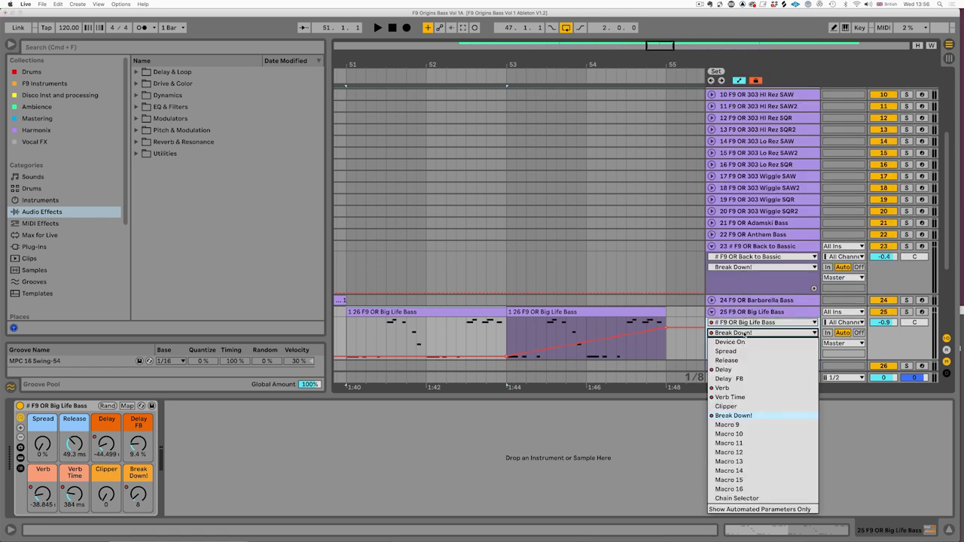
pyautogui.click(738, 371)
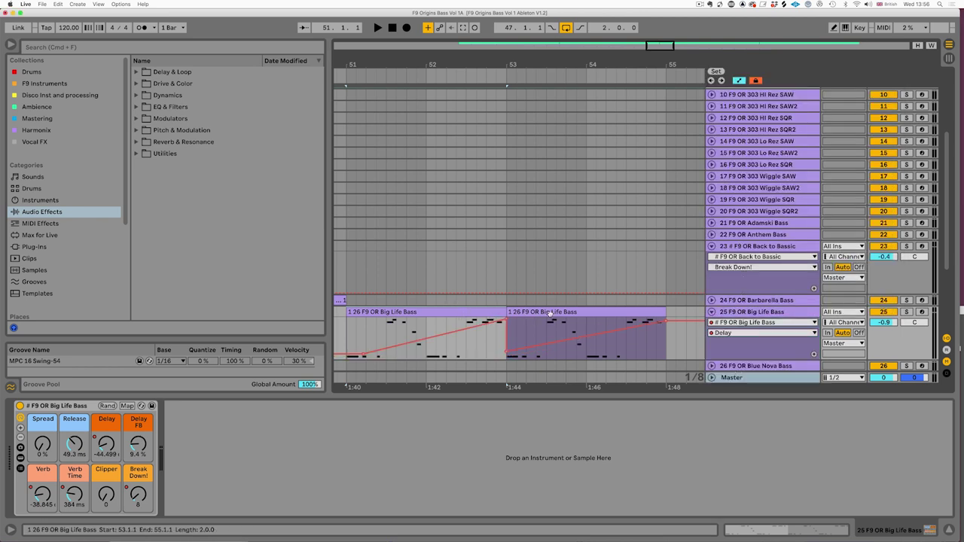
pyautogui.press('super+l')
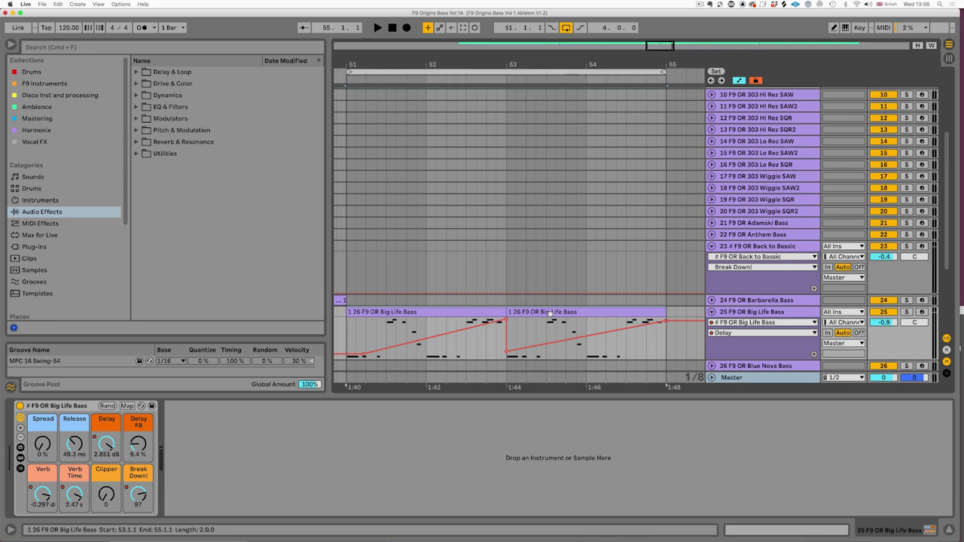
pyautogui.press('space')
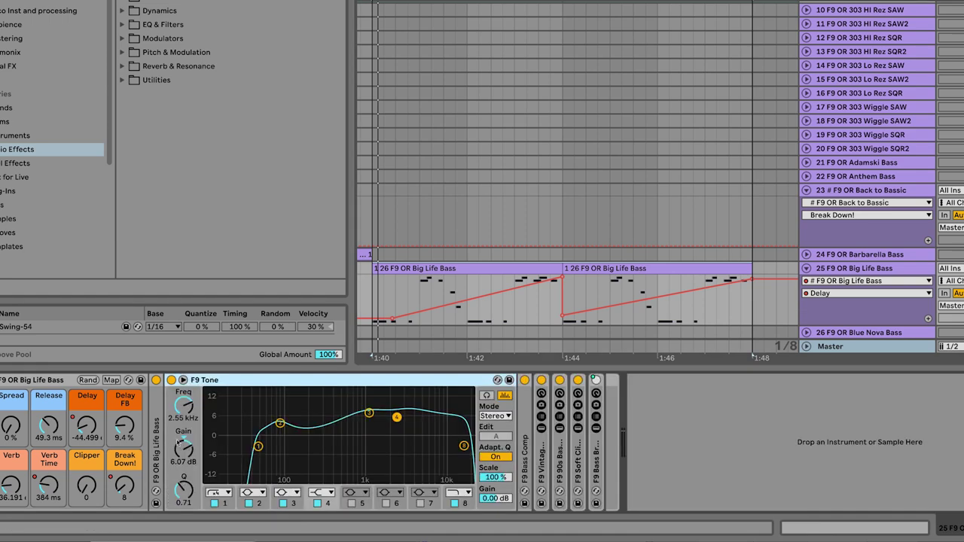
pyautogui.doubleClick(544, 444)
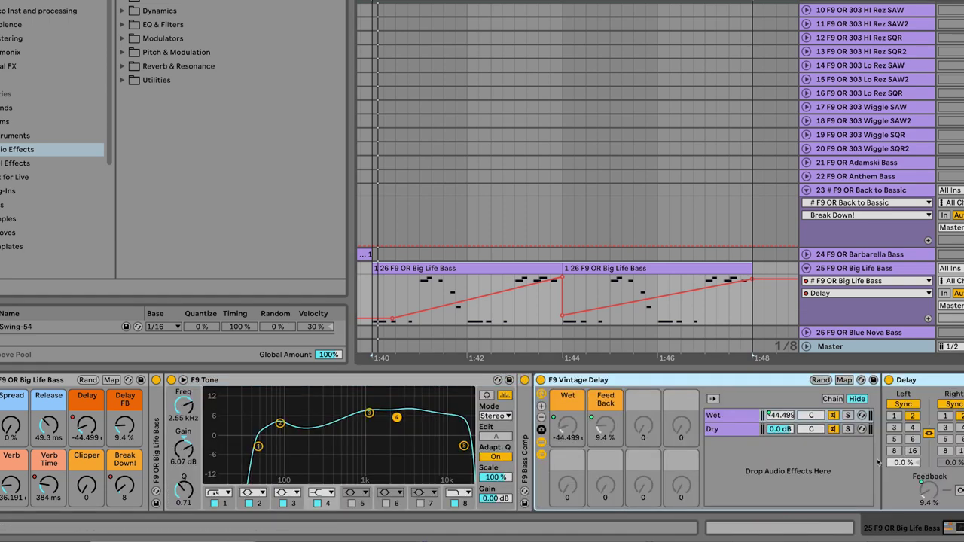
pyautogui.hscroll(5, 877, 462)
pyautogui.hscroll(-5, 622, 449)
pyautogui.doubleClick(154, 431)
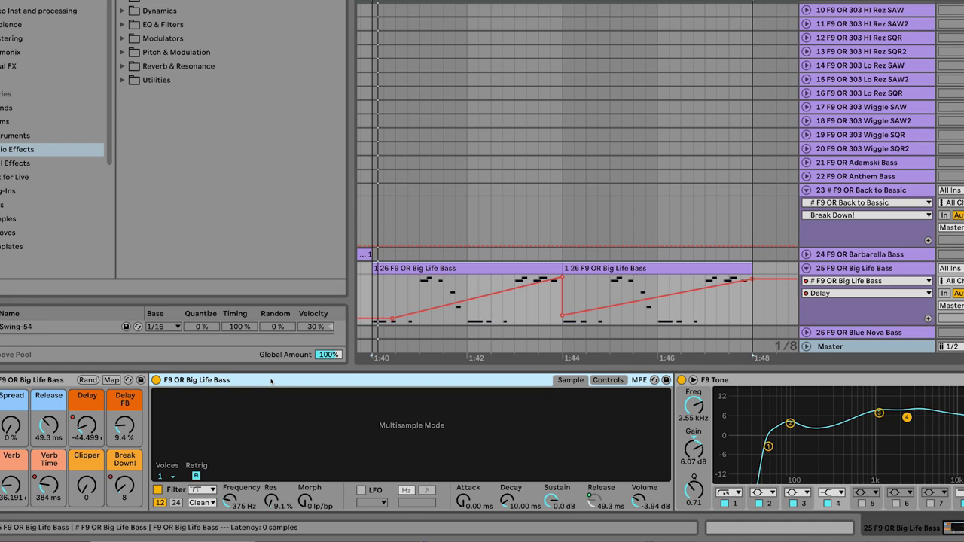
# Convert the Big Life Bass Simpler to Sampler and raise Osc Volume to about -20 dB
pyautogui.rightClick(271, 381)
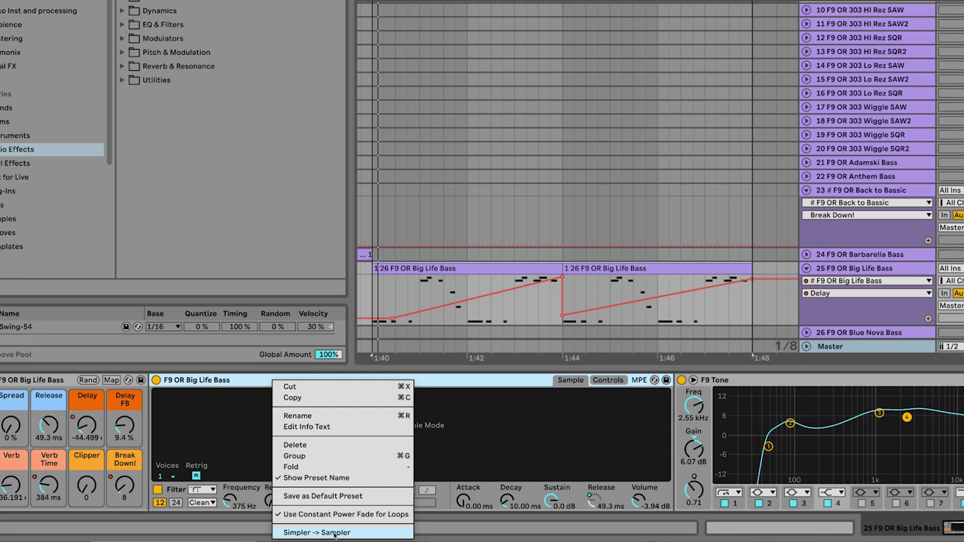
pyautogui.click(334, 533)
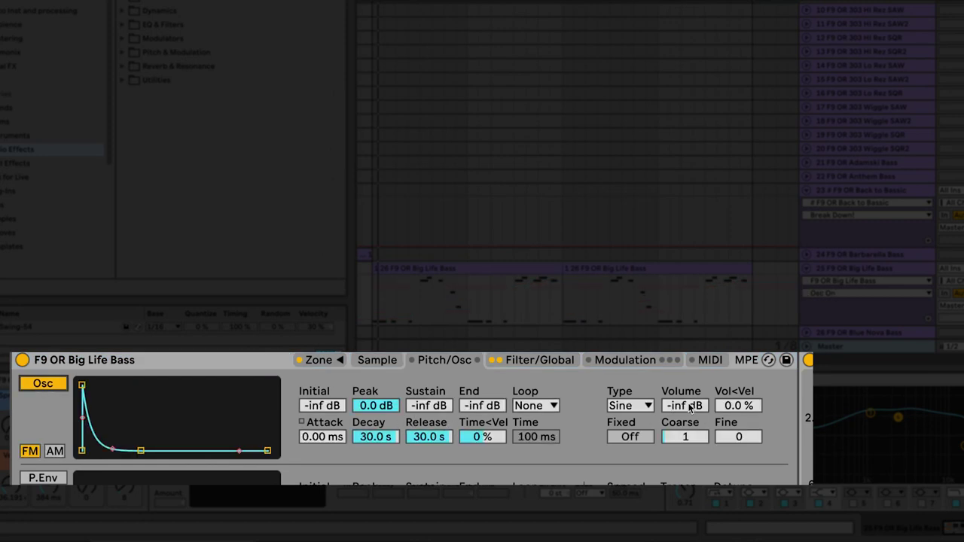
pyautogui.moveTo(690, 407); pyautogui.dragTo(686, 426)
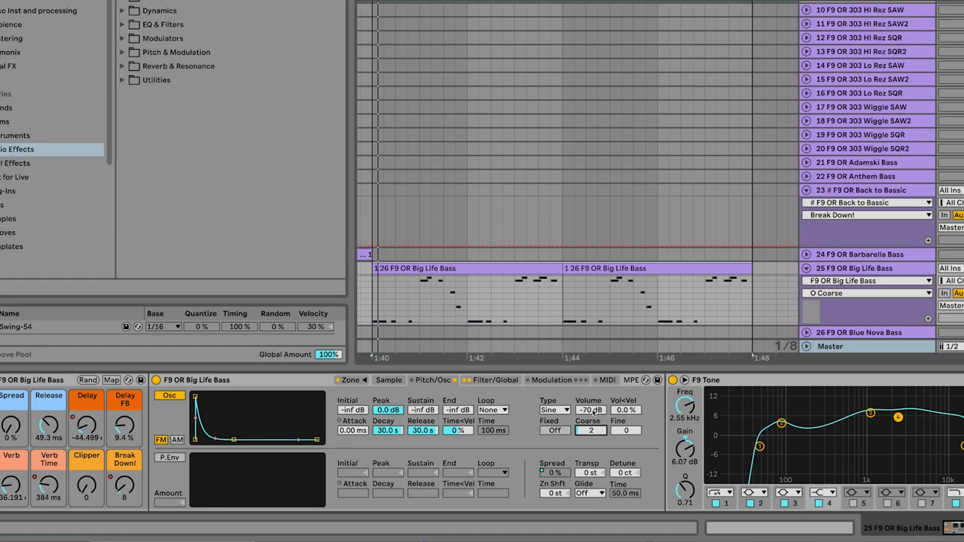
pyautogui.press('space')
pyautogui.moveTo(594, 410)
pyautogui.mouseDown()
pyautogui.moveTo(600, 367)
pyautogui.moveTo(600, 384)
pyautogui.mouseUp()
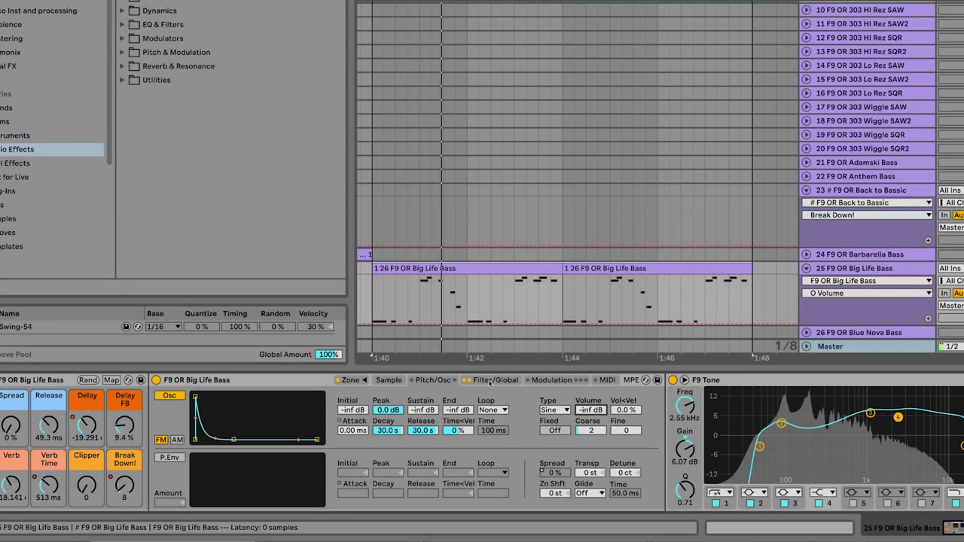
# Browse the Sampler's Filter/Global and MIDI tabs, then convert it back to Simpler
pyautogui.click(495, 380)
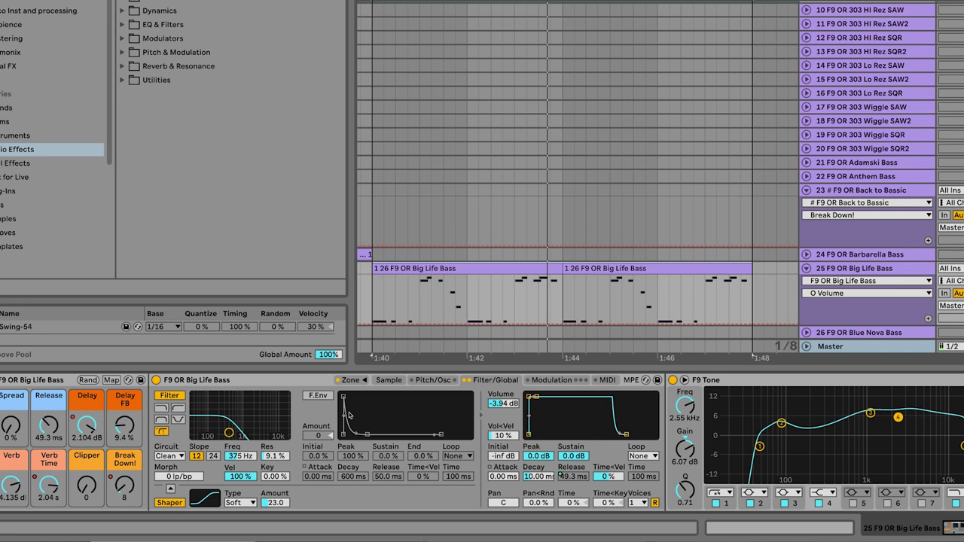
pyautogui.click(633, 380)
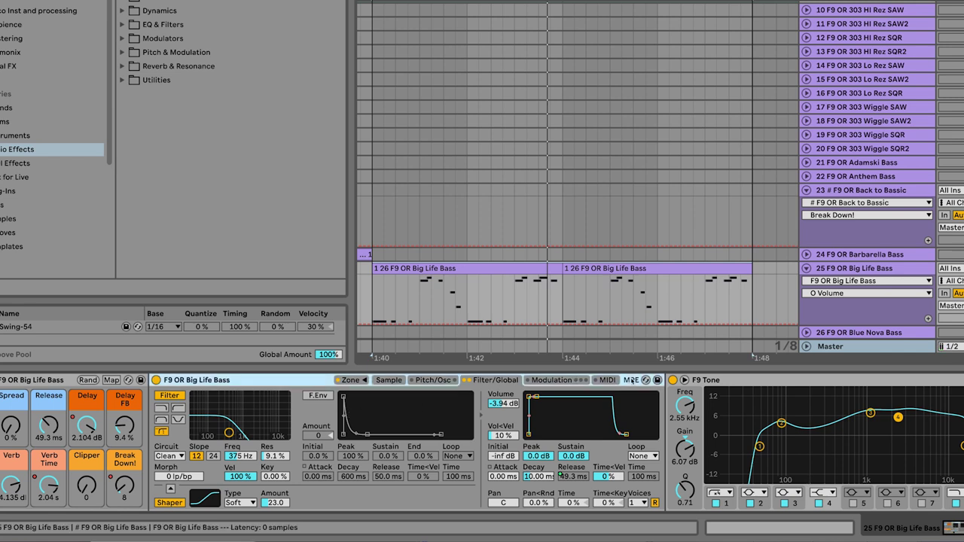
pyautogui.click(608, 380)
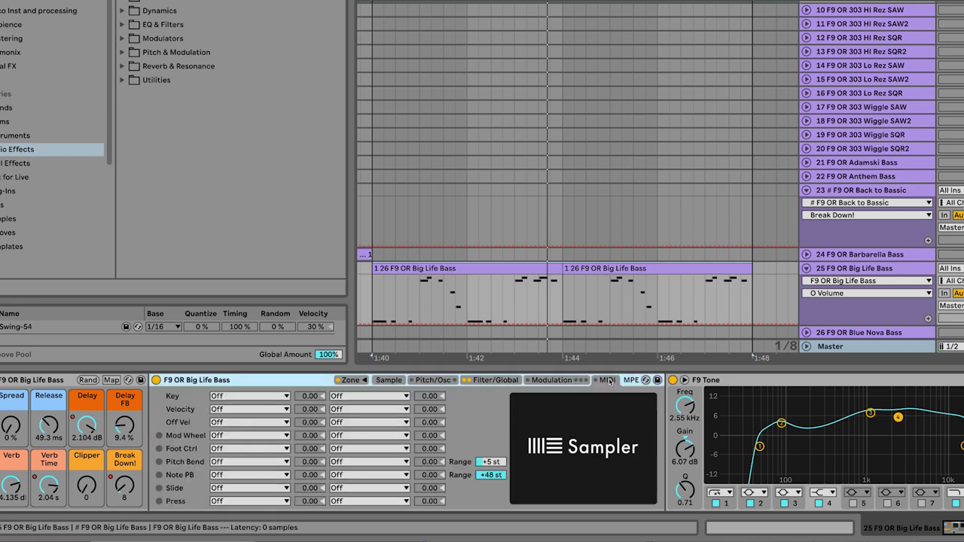
pyautogui.click(498, 380)
pyautogui.rightClick(304, 380)
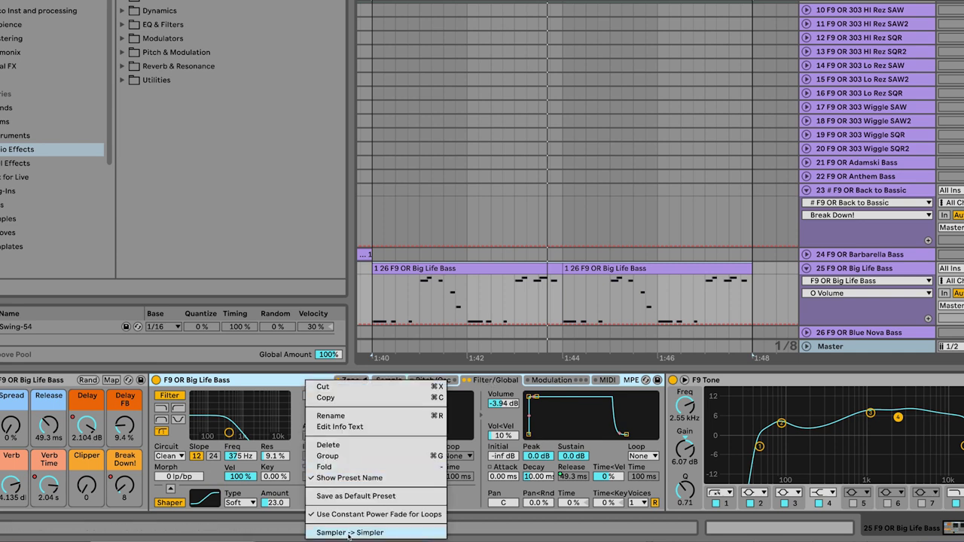
pyautogui.press('Return')
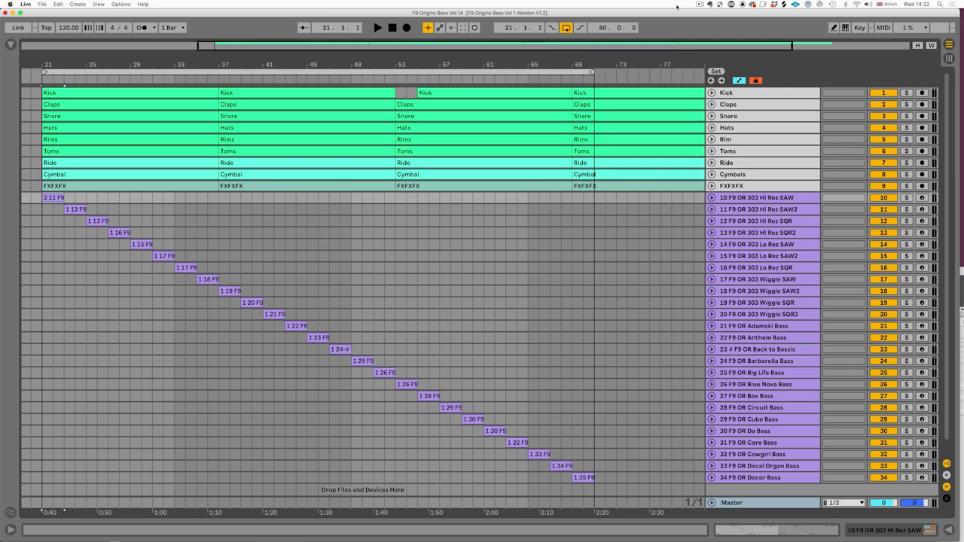
# Play from the bass clip at bar 21, zooming in and back out, and show the browser
pyautogui.click(56, 197)
pyautogui.press('space')
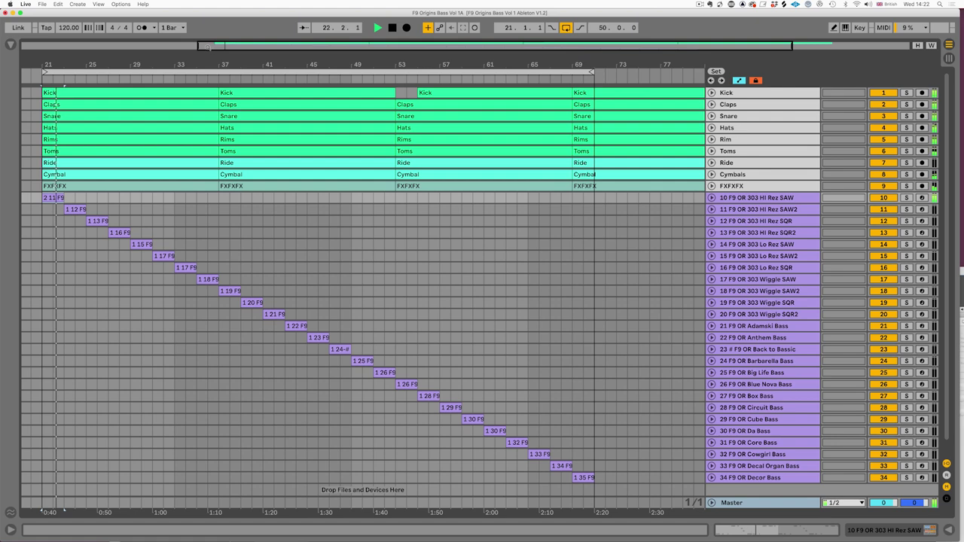
pyautogui.press('+')
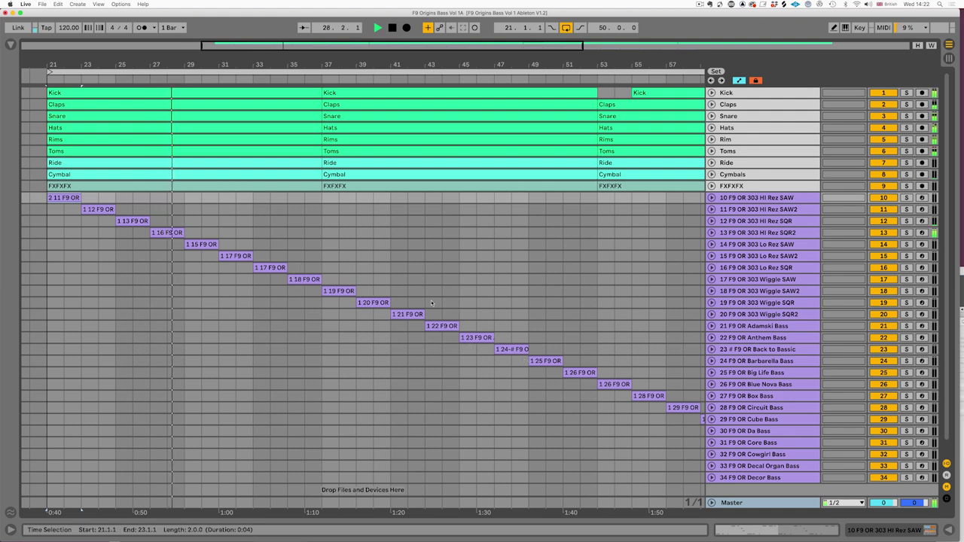
pyautogui.press('-')
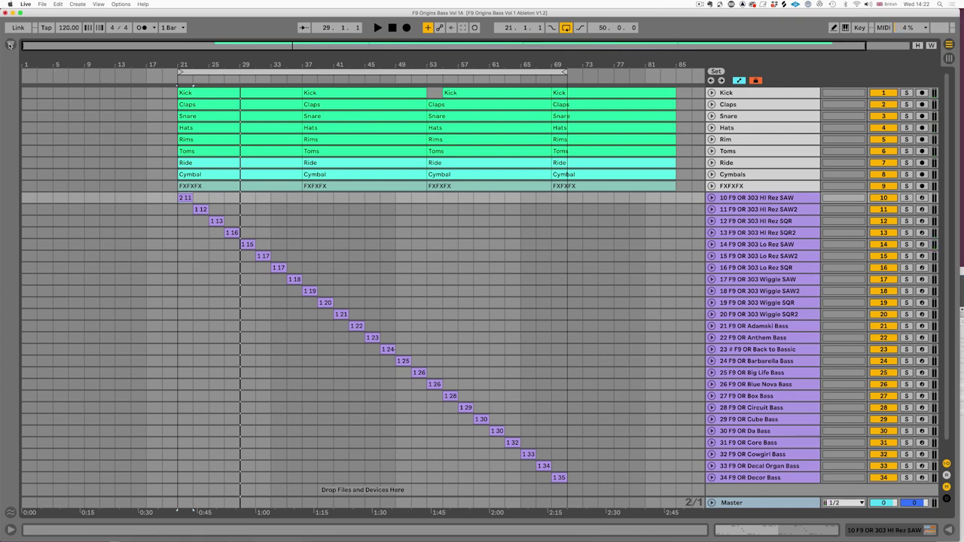
pyautogui.click(10, 45)
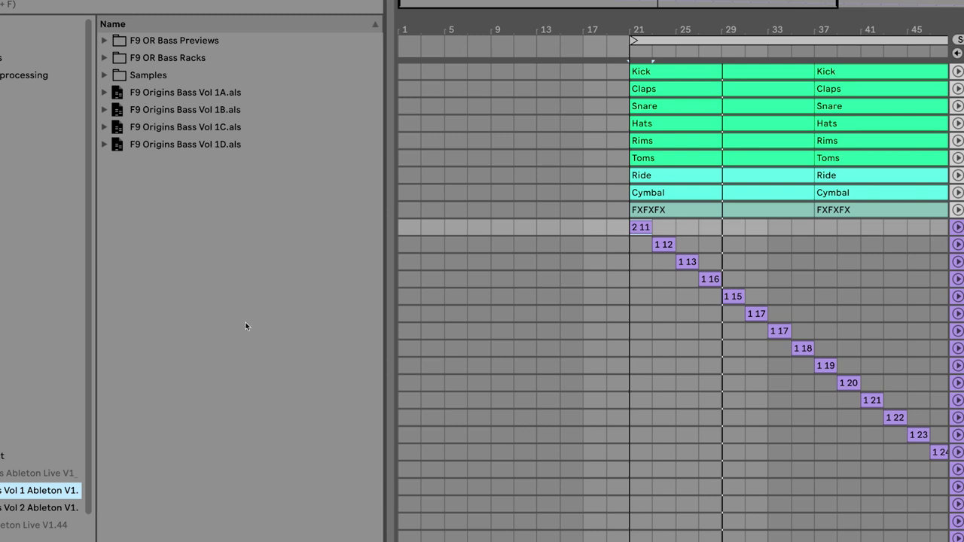
# Load F9 OR Big Life Bass.adg from the Bass Racks folder onto a new MIDI track
pyautogui.click(244, 322)
pyautogui.click(106, 58)
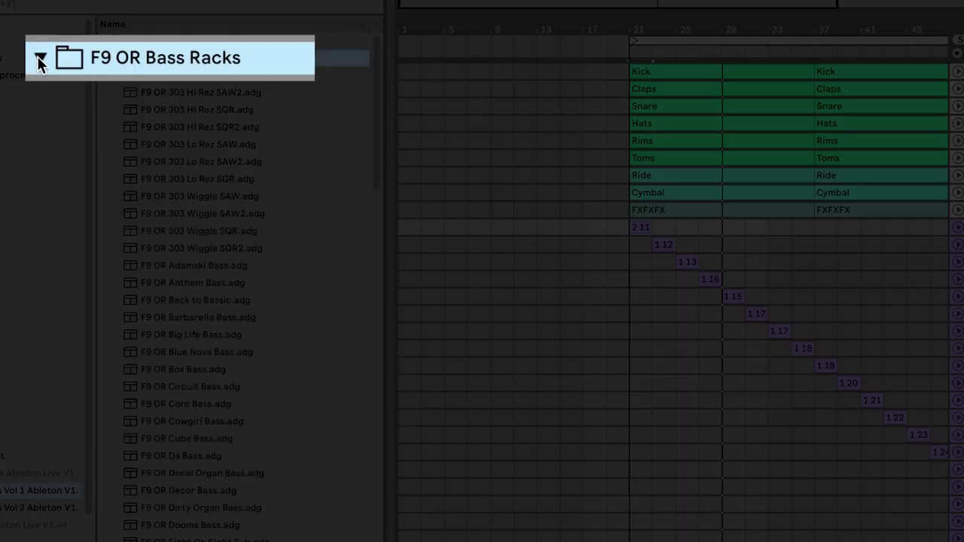
pyautogui.click(188, 335)
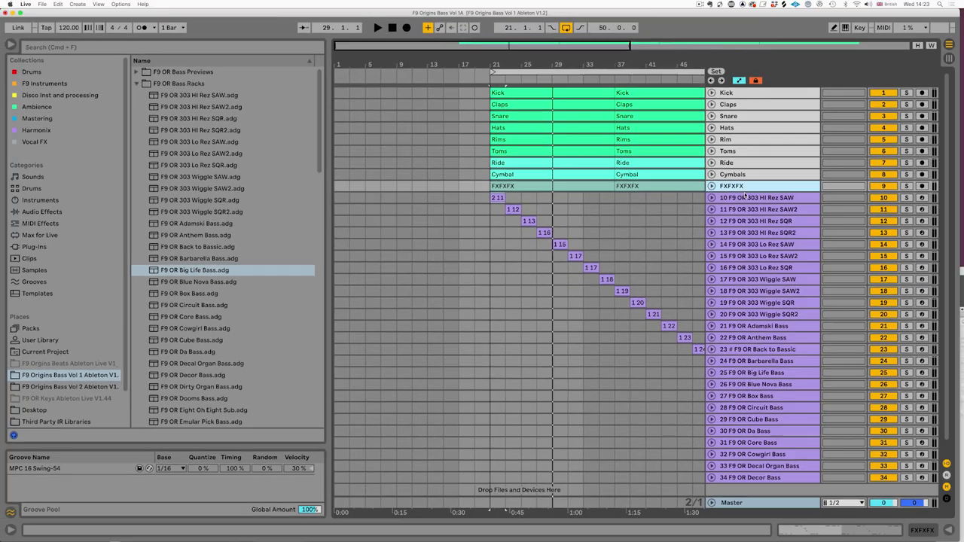
pyautogui.press('super+shift+t')
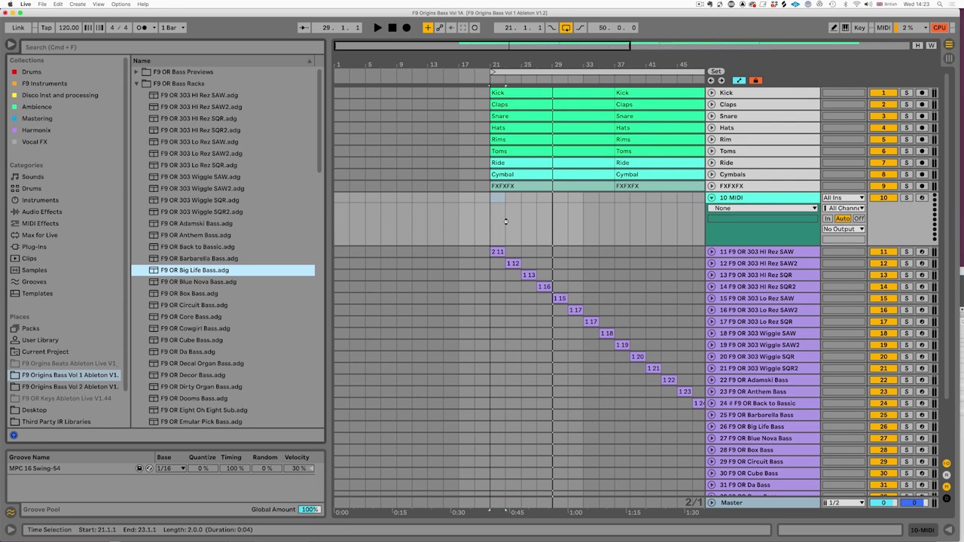
pyautogui.press('Return')
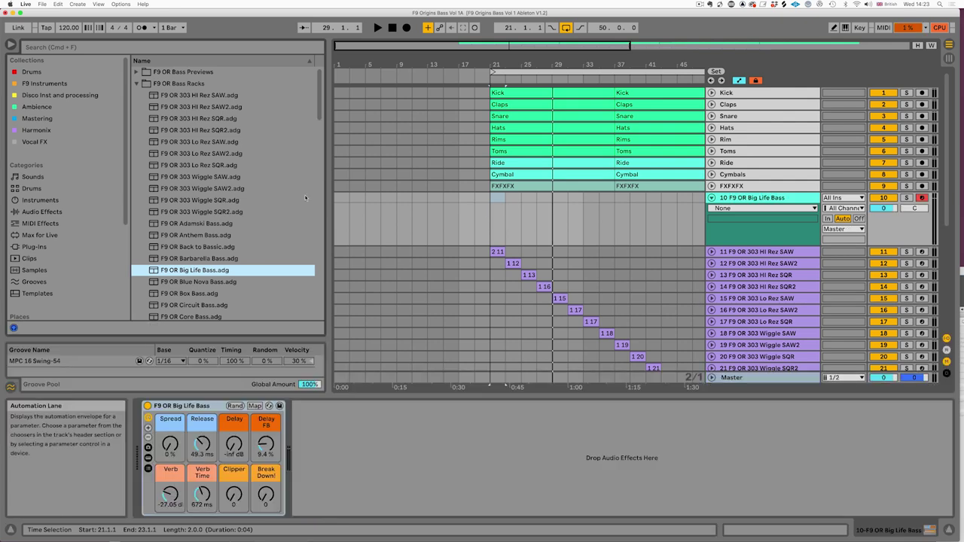
pyautogui.click(136, 84)
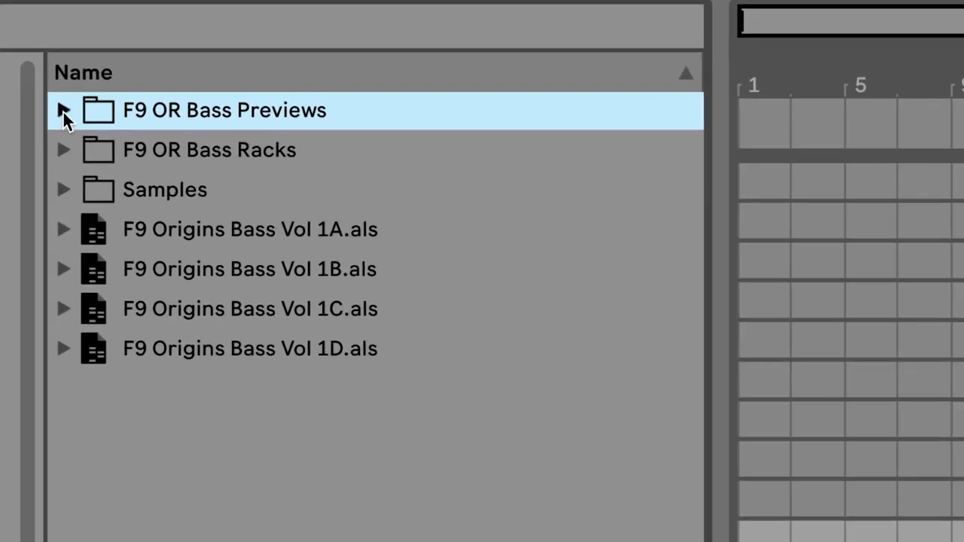
# Audition the Anthem and Da Bass previews, then place F9 OR Dooms Bass.alc on the MIDI track
pyautogui.click(135, 72)
pyautogui.click(238, 376)
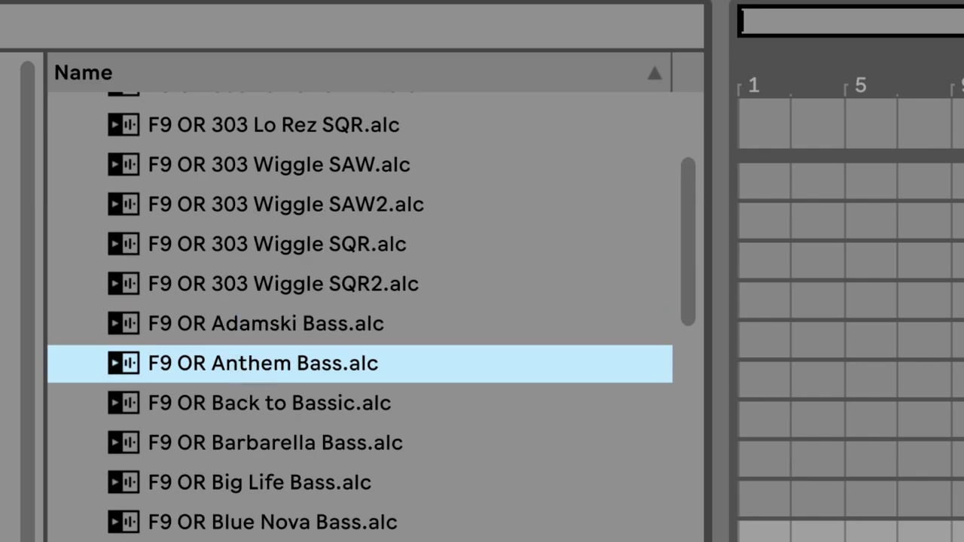
pyautogui.scroll(-3, 377, 490)
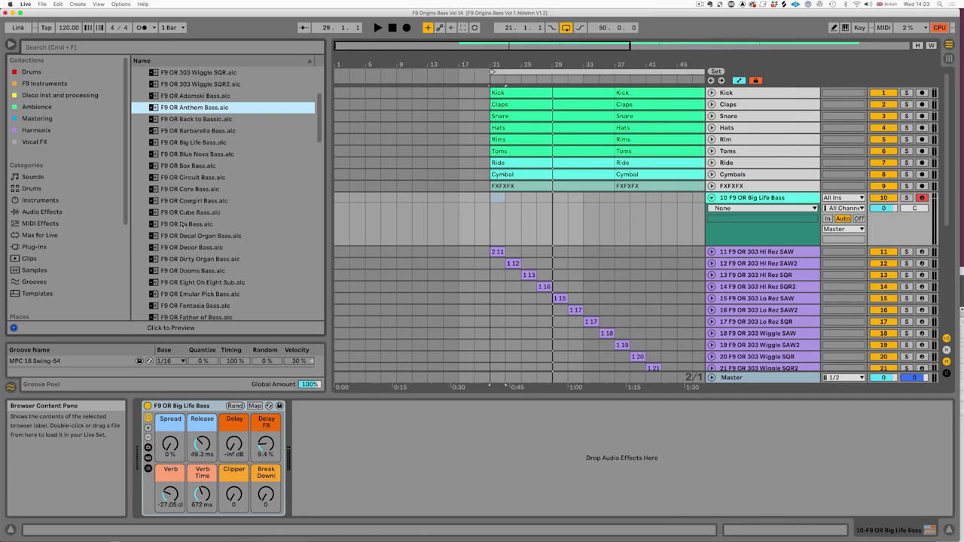
pyautogui.click(188, 223)
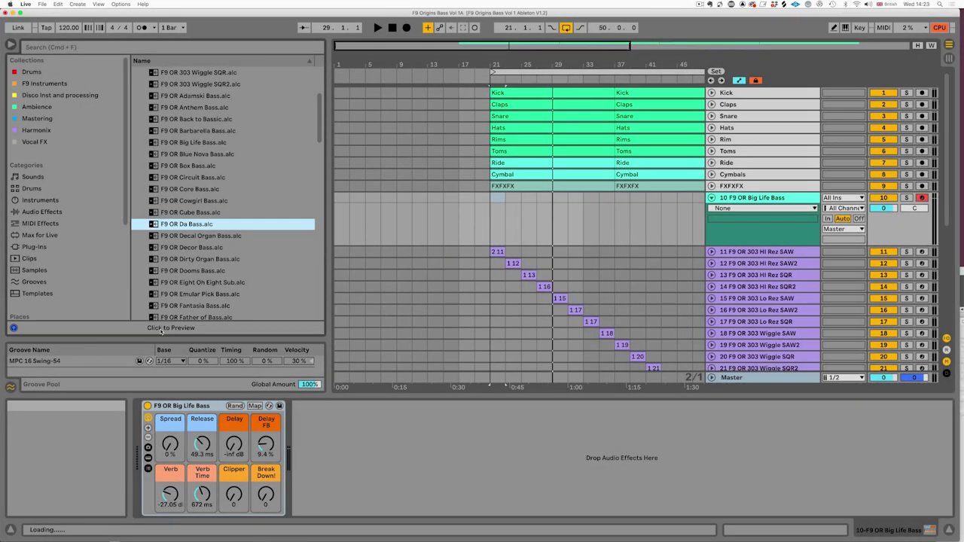
pyautogui.click(160, 329)
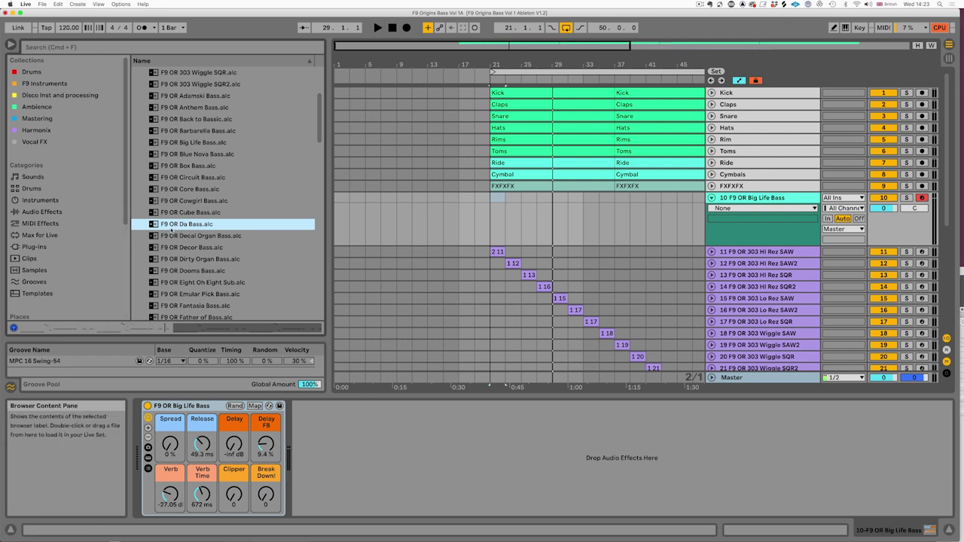
pyautogui.press('space')
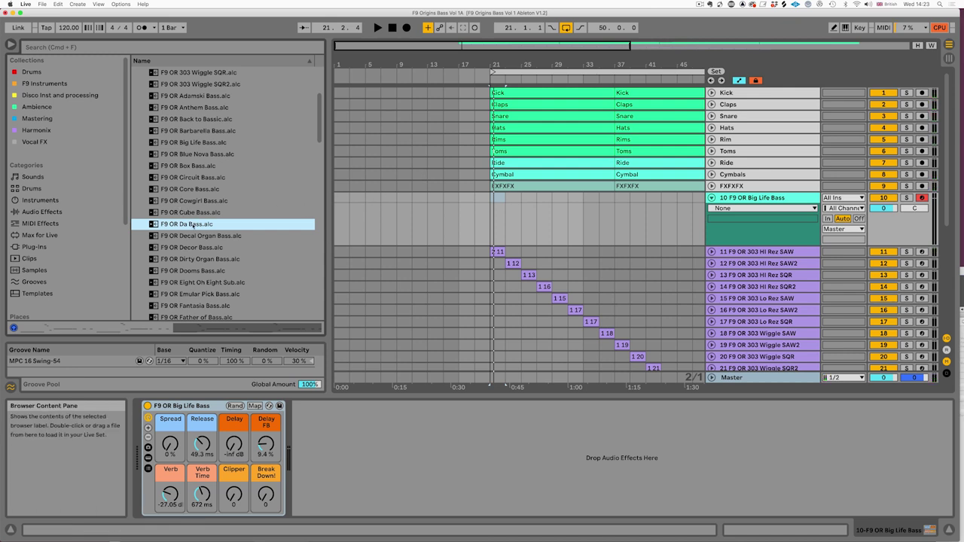
pyautogui.moveTo(184, 271); pyautogui.dragTo(447, 204)
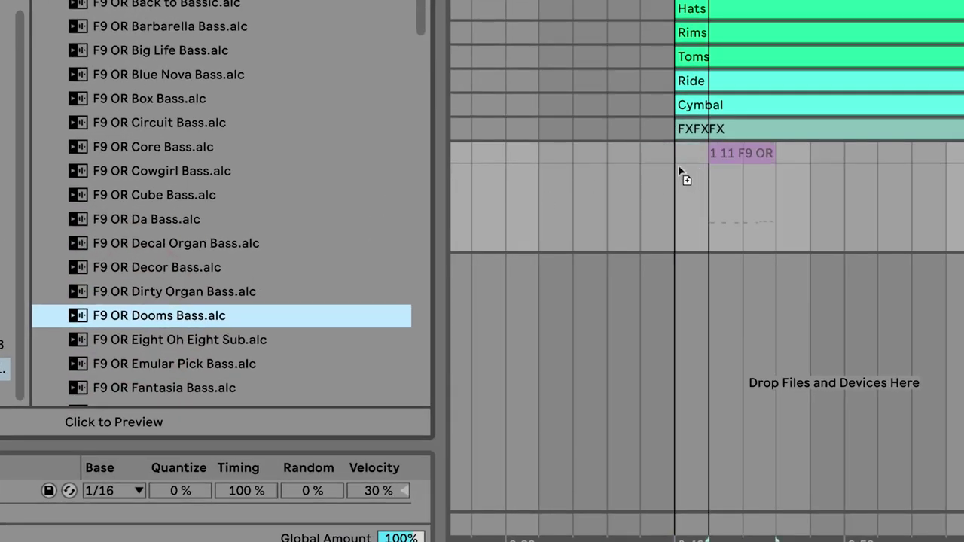
pyautogui.moveTo(681, 173); pyautogui.dragTo(677, 164)
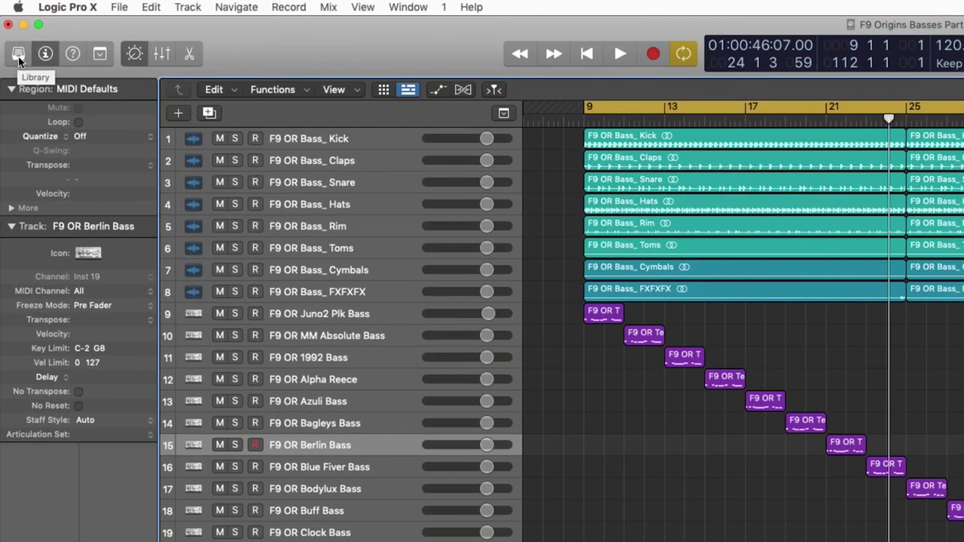
# Load the Domino, East West, Filthpot and Fingers Bass patches on track 15 in turn
pyautogui.click(19, 57)
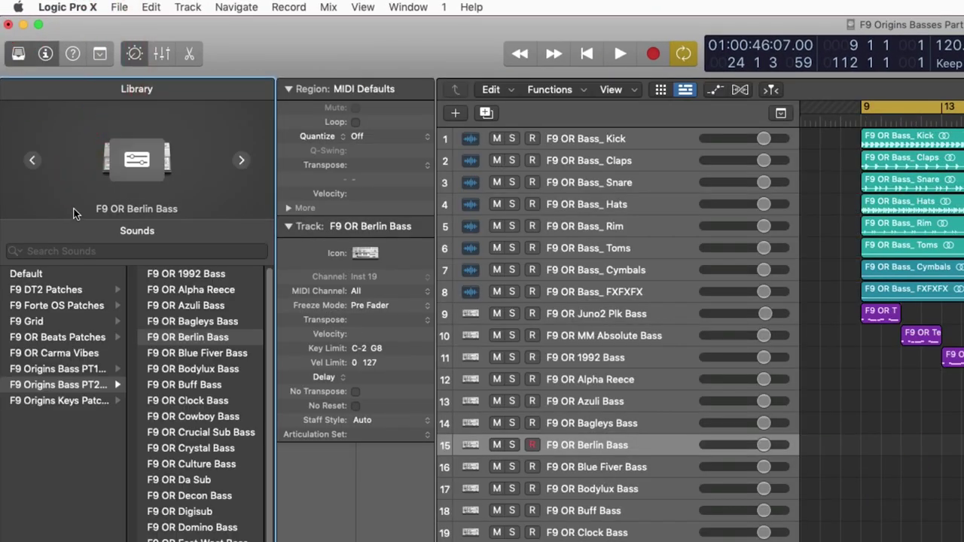
pyautogui.click(89, 387)
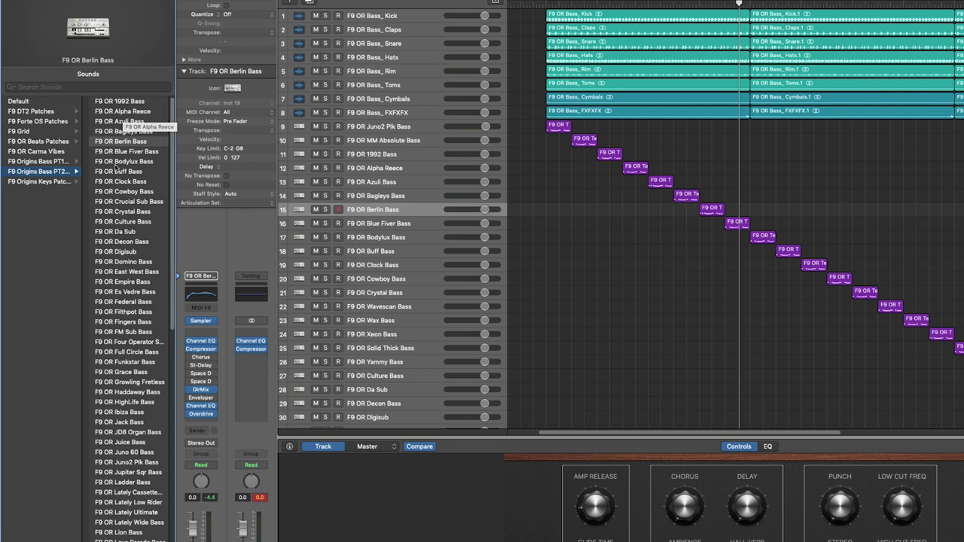
pyautogui.scroll(-10, 117, 143)
pyautogui.scroll(10, 115, 166)
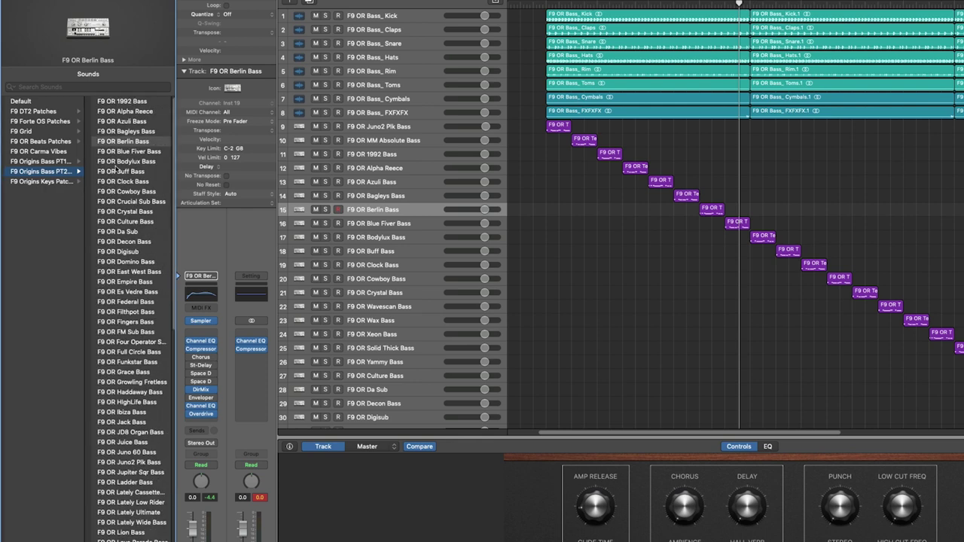
pyautogui.click(126, 261)
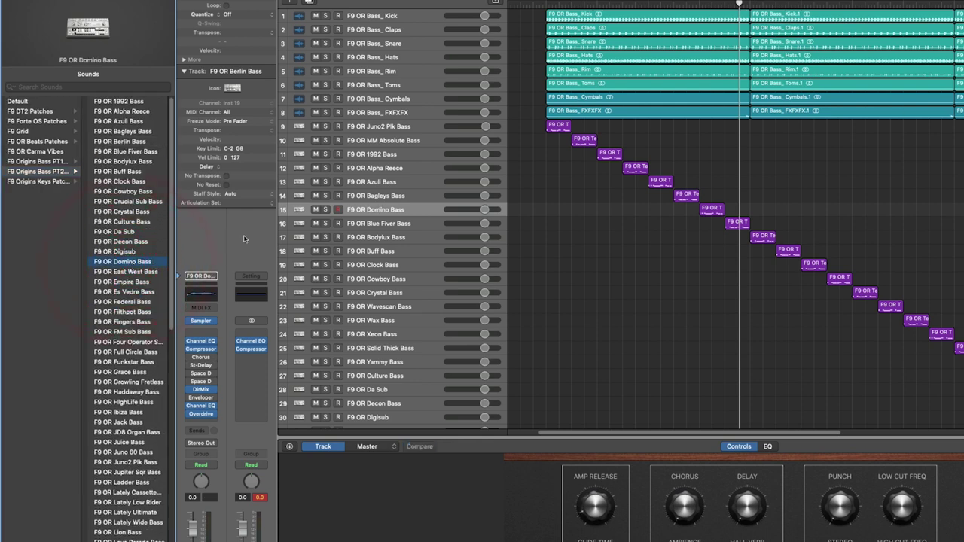
pyautogui.click(128, 272)
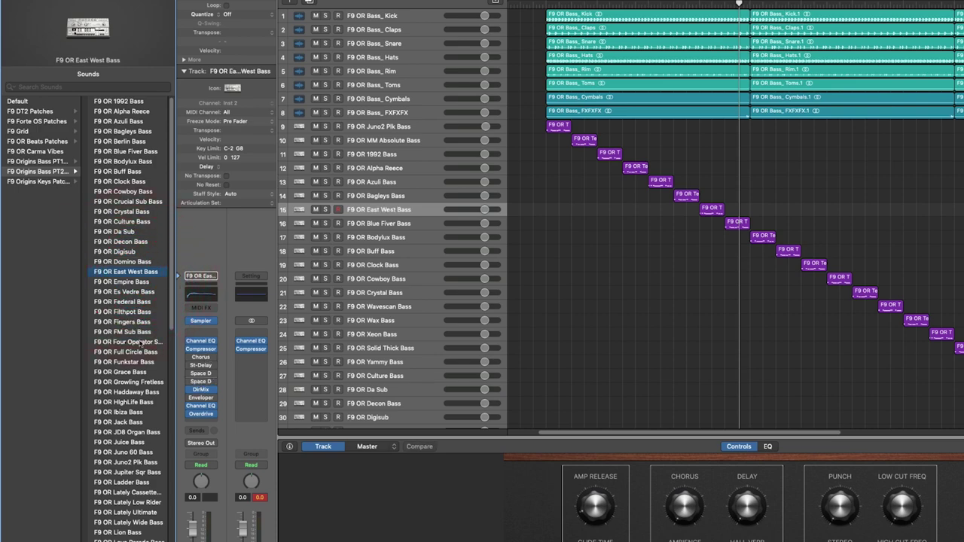
pyautogui.click(118, 311)
pyautogui.click(122, 324)
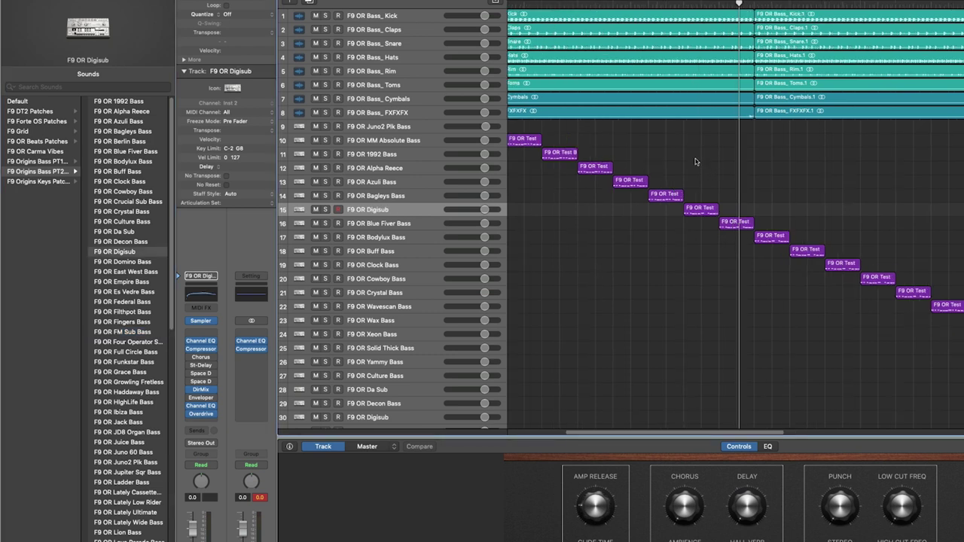
pyautogui.press('super+Right')
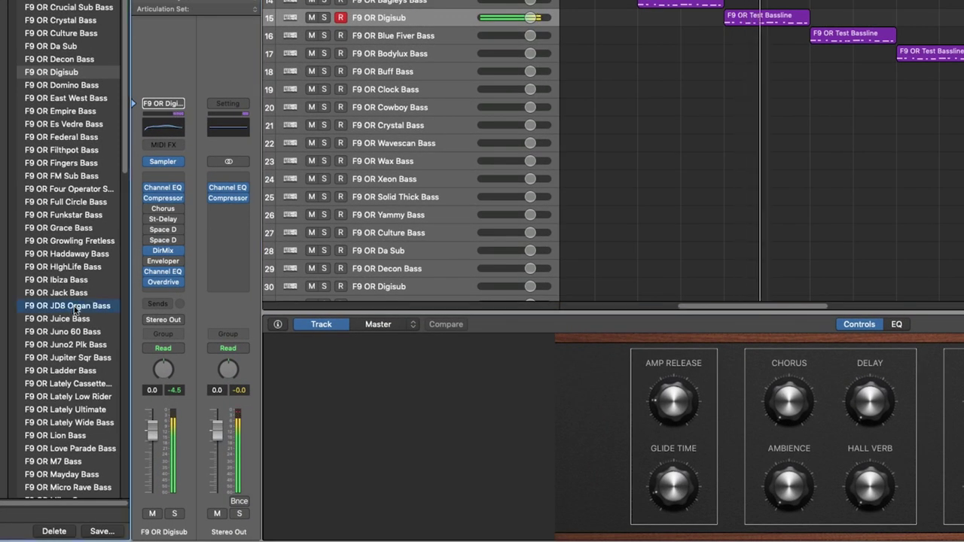
# Zoom the timeline in, then load Juice Bass and finally Juno 60 Bass
pyautogui.click(73, 319)
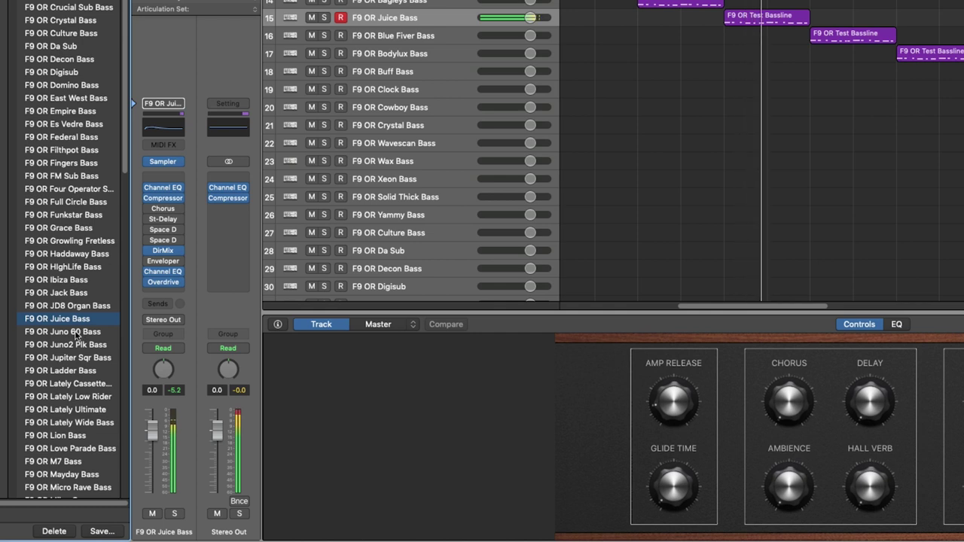
pyautogui.click(75, 332)
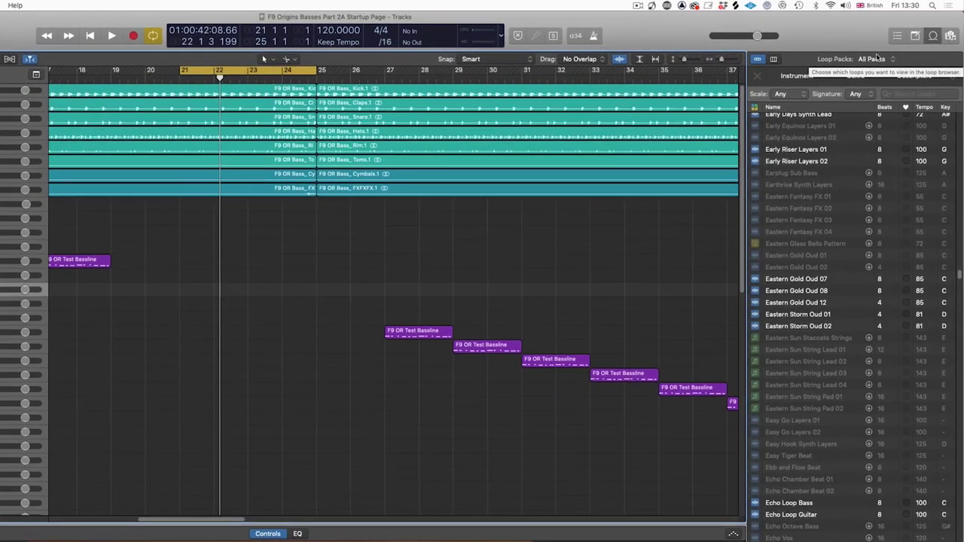
# Filter loops to F9 Origins Bass PT2 Previews; preview Juno2 Plk, Lately Ultimate, Low Rider, Lion Bass
pyautogui.click(867, 62)
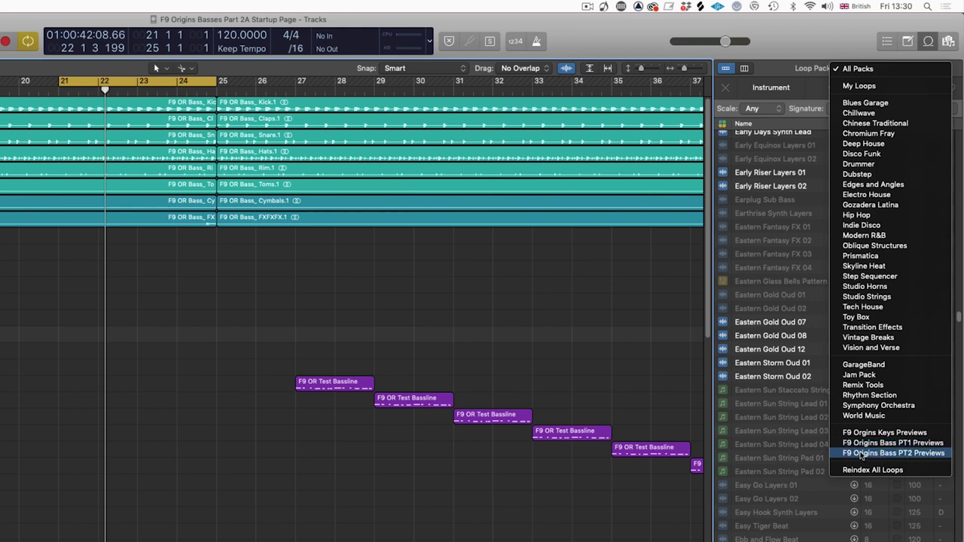
pyautogui.click(893, 453)
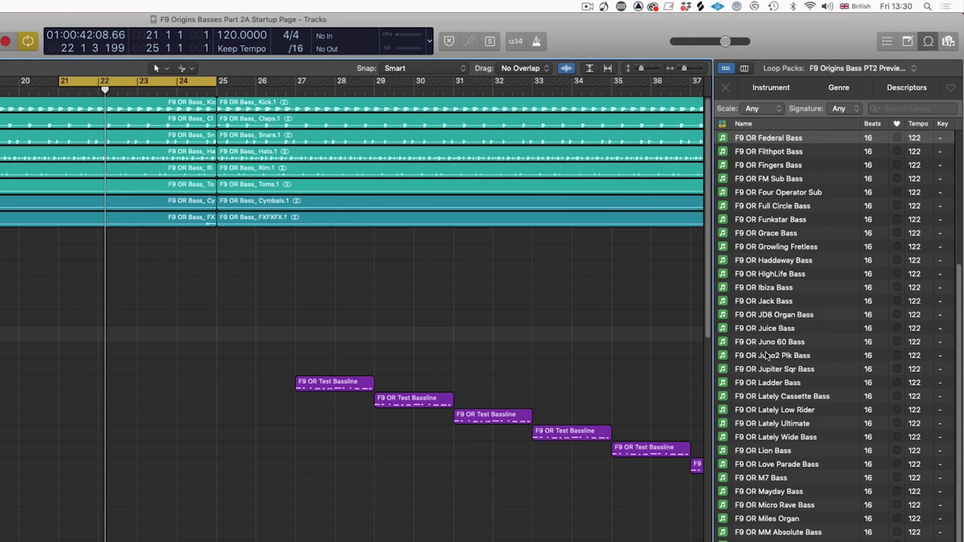
pyautogui.click(767, 355)
pyautogui.click(776, 423)
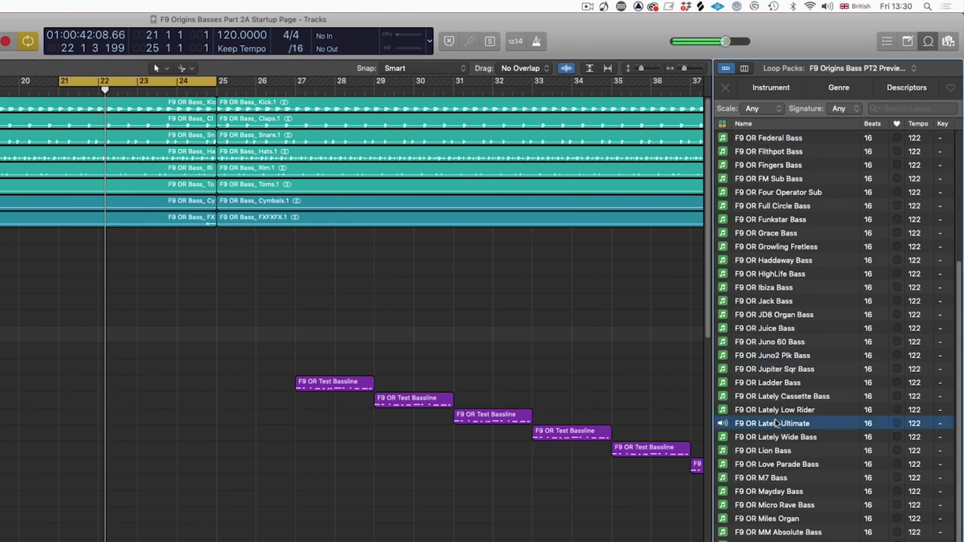
pyautogui.click(785, 410)
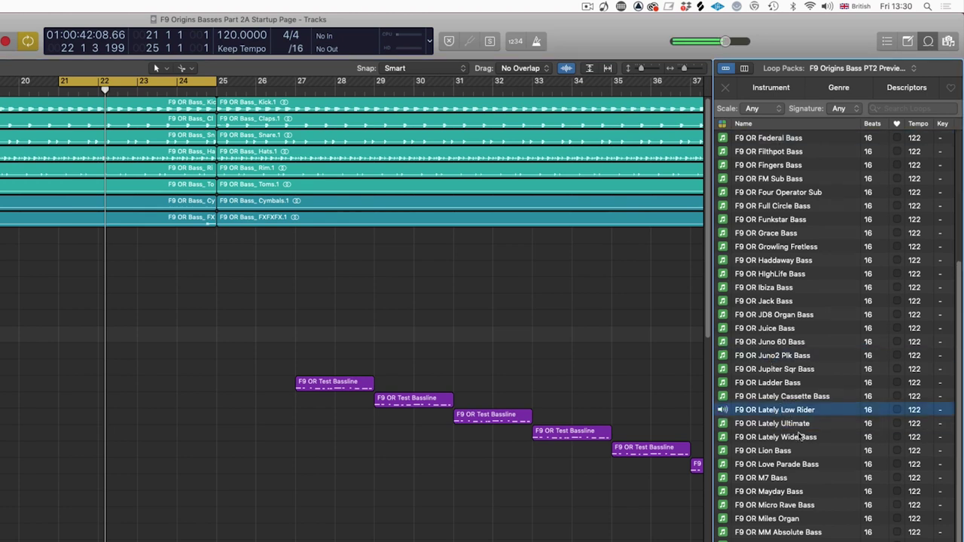
pyautogui.click(783, 450)
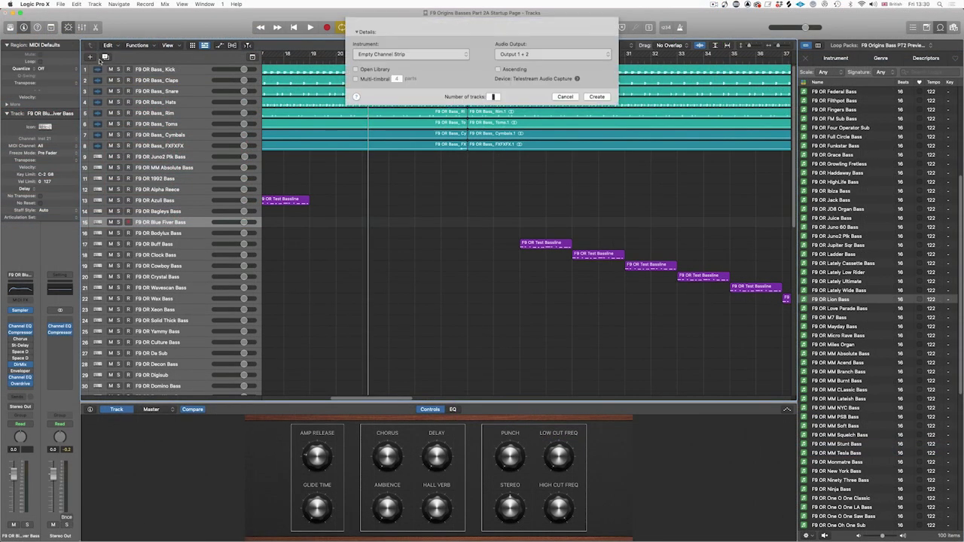
# Create a software instrument track with the F9 OR Lion Bass loop at bar 21, then stop playback
pyautogui.click(597, 133)
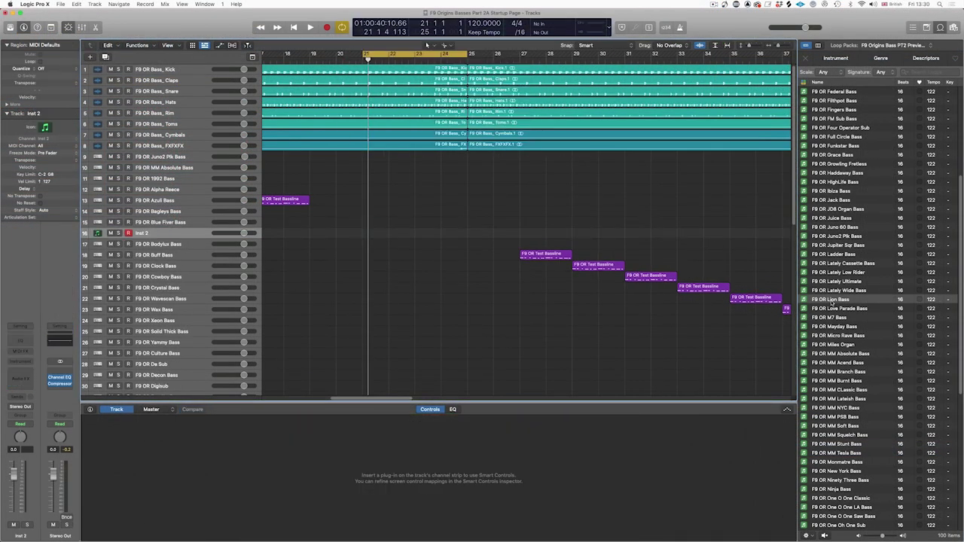
pyautogui.moveTo(828, 299); pyautogui.dragTo(365, 238)
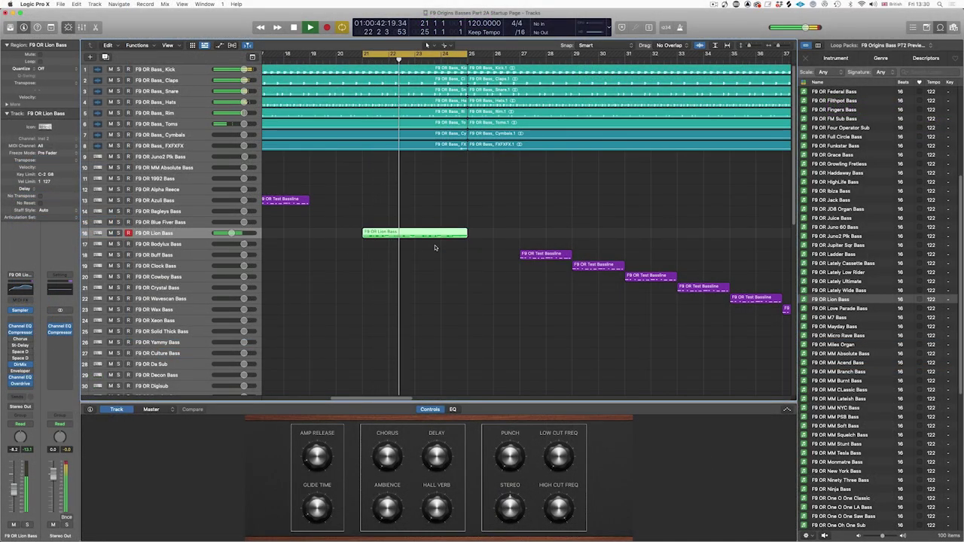
pyautogui.press('space')
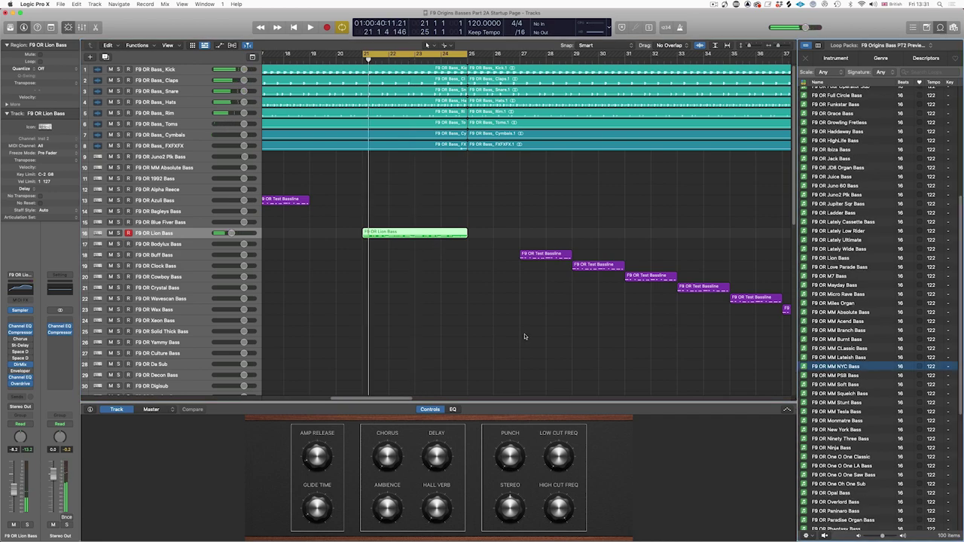
# Audition the F9 OR MM Squelch Bass, Monmatre Bass and One O One Classic loops
pyautogui.scroll(-2, 841, 364)
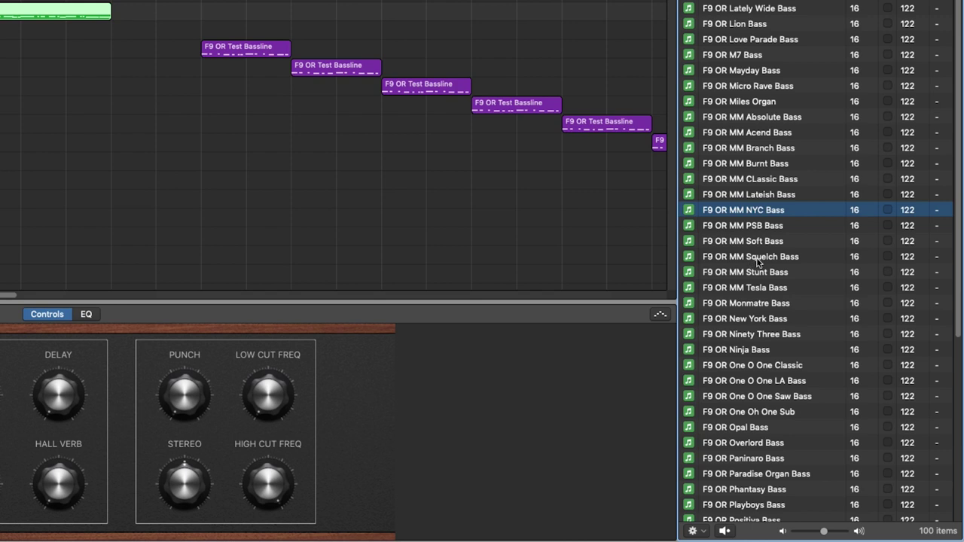
pyautogui.click(757, 261)
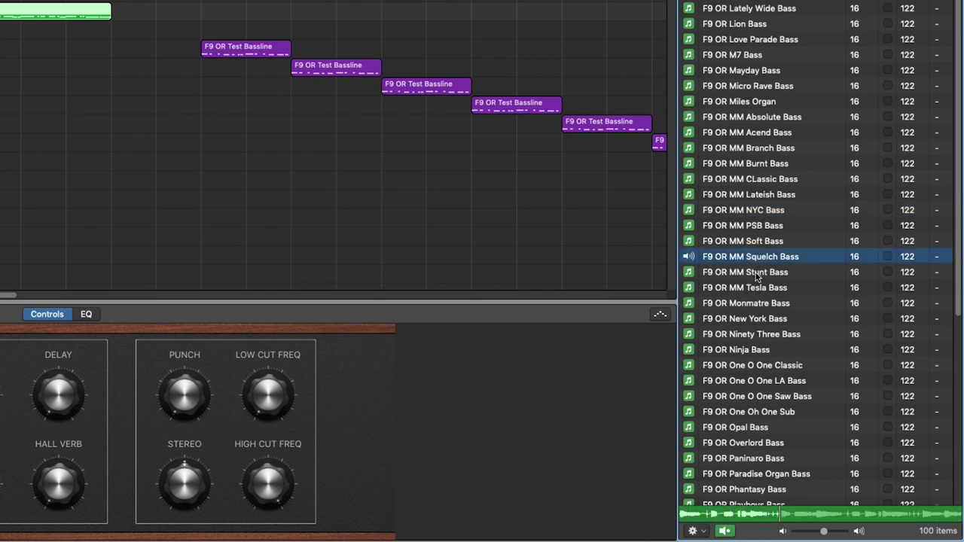
pyautogui.click(755, 305)
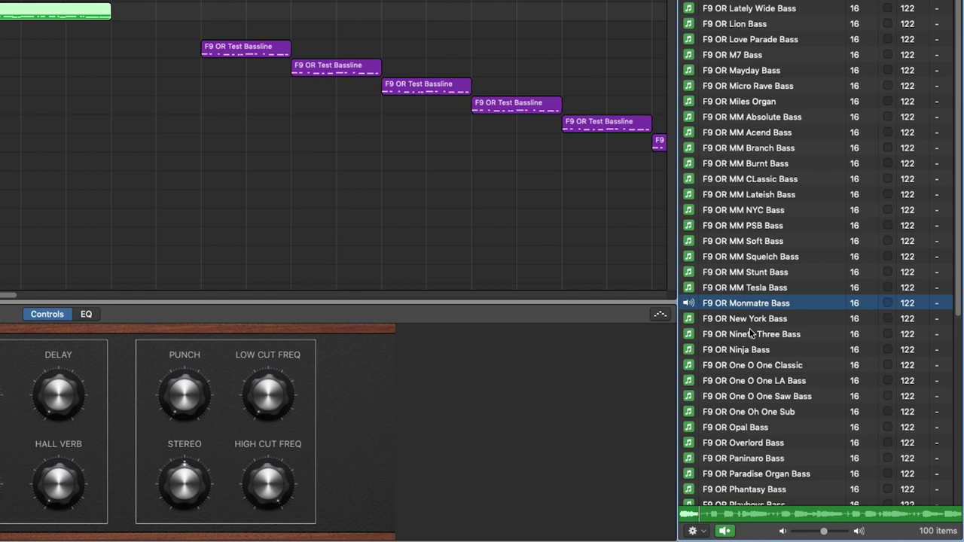
pyautogui.click(759, 369)
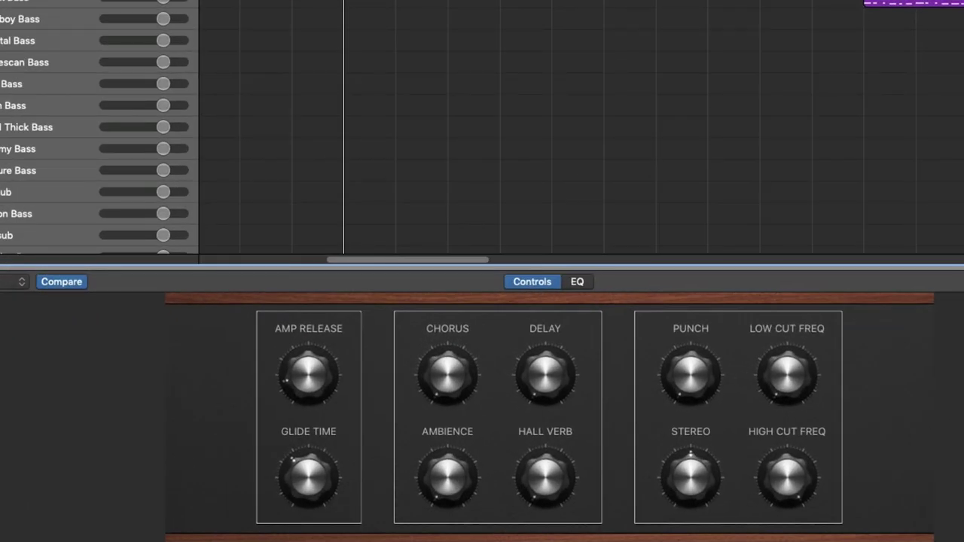
# Shorten the amp release to 6.2 ms and raise the glide time to about 136 ms
pyautogui.hscroll(-5, 580, 128)
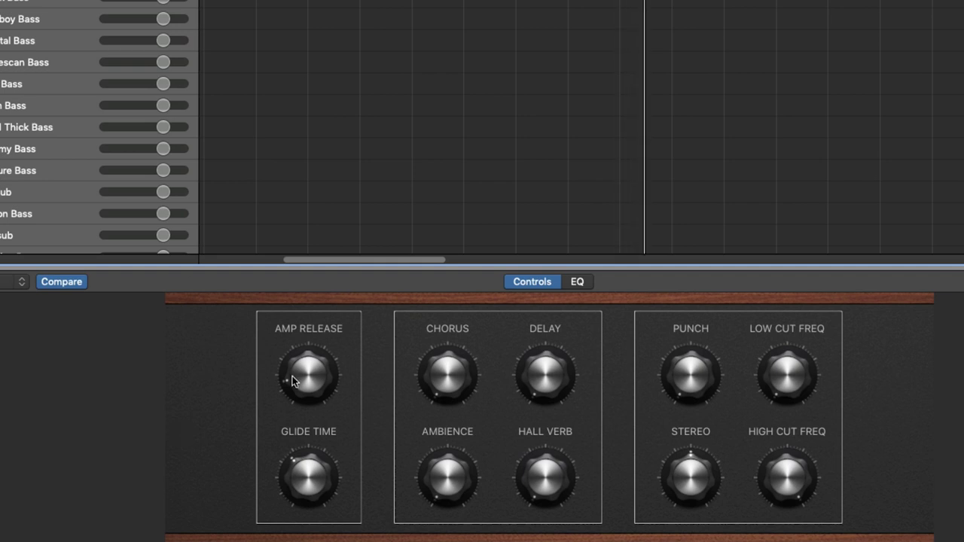
pyautogui.moveTo(298, 380); pyautogui.dragTo(293, 277)
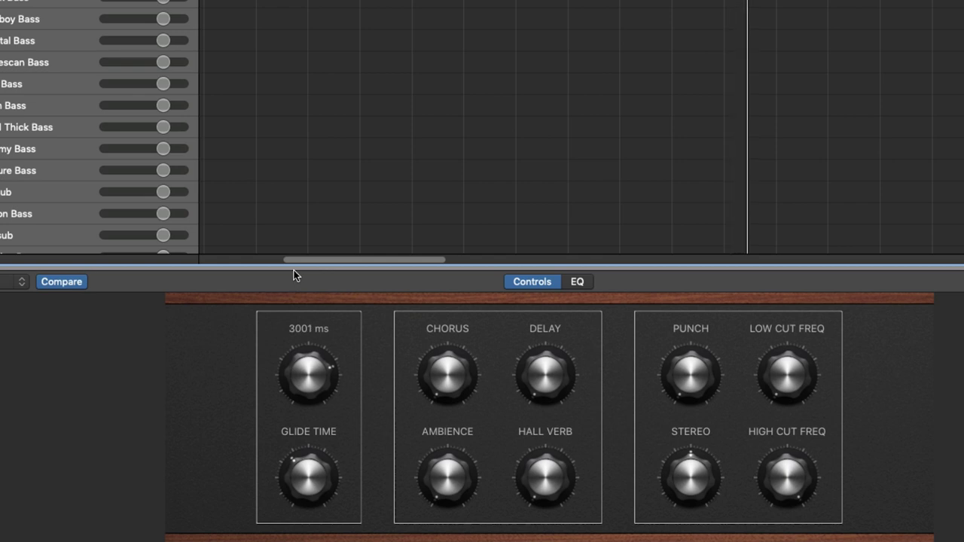
pyautogui.moveTo(294, 277)
pyautogui.mouseDown()
pyautogui.moveTo(295, 377)
pyautogui.moveTo(285, 407)
pyautogui.mouseUp()
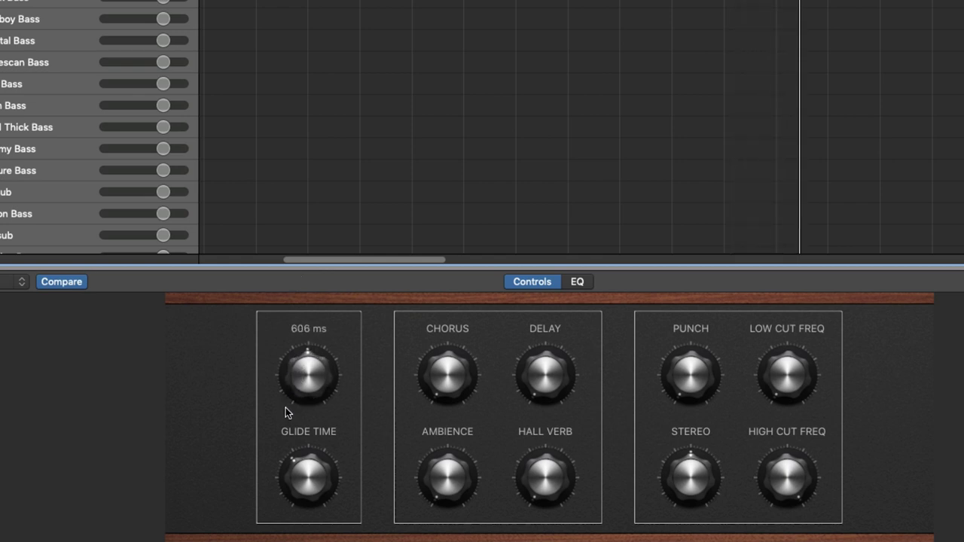
pyautogui.moveTo(293, 468); pyautogui.dragTo(294, 451)
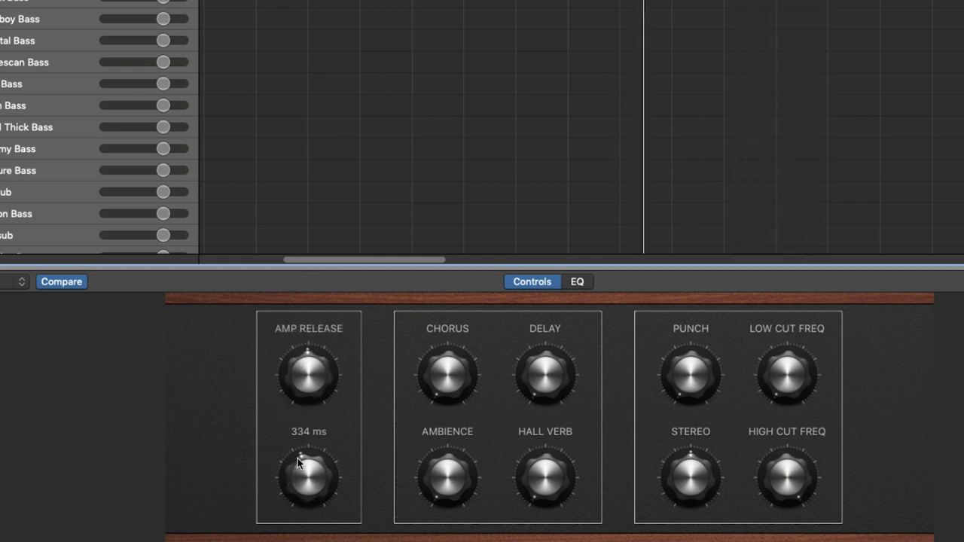
pyautogui.moveTo(308, 377); pyautogui.dragTo(307, 394)
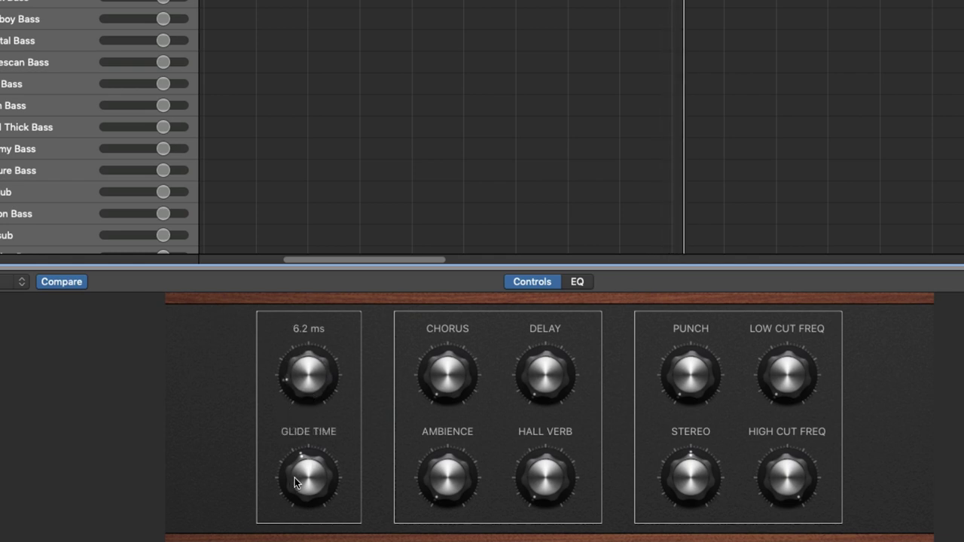
pyautogui.moveTo(294, 478); pyautogui.dragTo(295, 474)
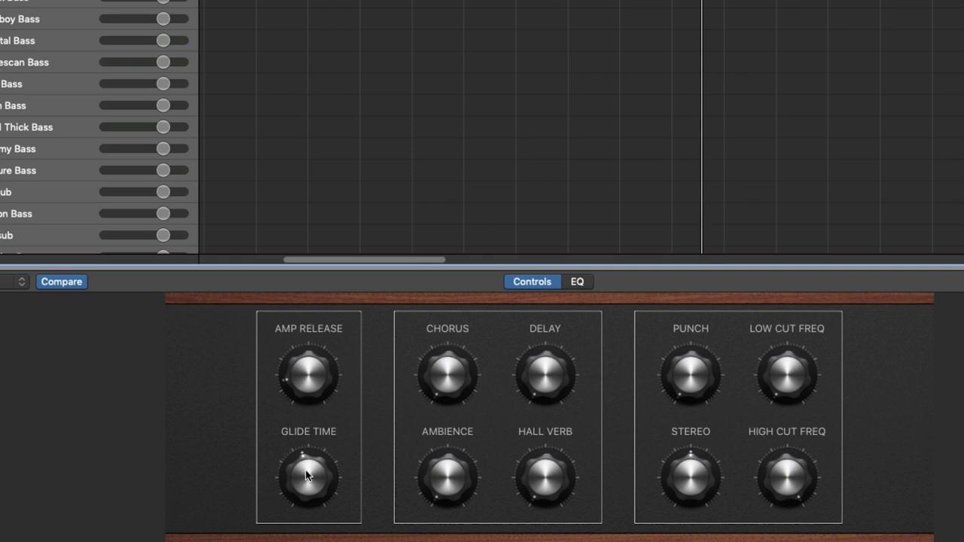
pyautogui.moveTo(307, 479); pyautogui.dragTo(308, 466)
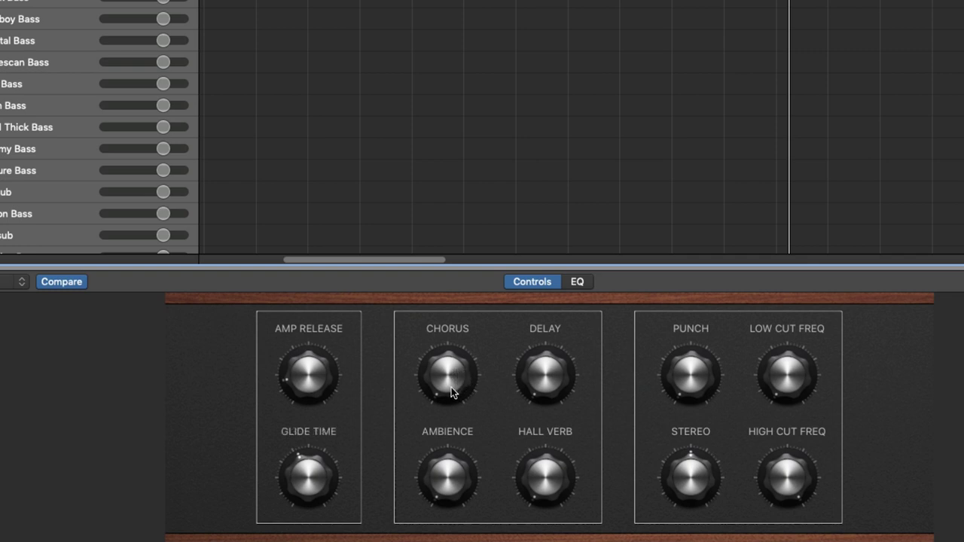
# Drop chorus to 1% and bring in a little delay, around 10%
pyautogui.moveTo(452, 388)
pyautogui.mouseDown()
pyautogui.moveTo(449, 266)
pyautogui.moveTo(438, 538)
pyautogui.mouseUp()
pyautogui.moveTo(529, 329); pyautogui.dragTo(527, 279)
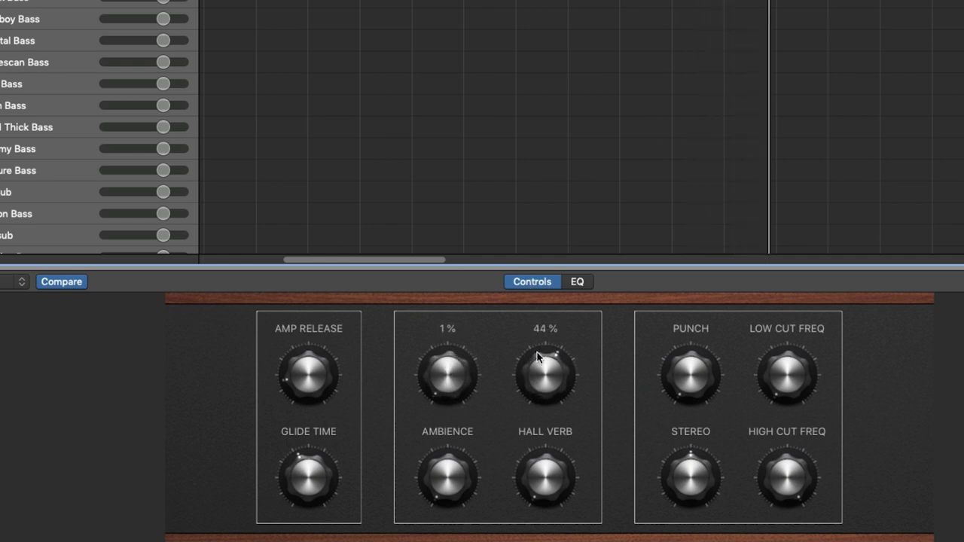
pyautogui.moveTo(538, 357); pyautogui.dragTo(522, 411)
pyautogui.scroll(-3, 532, 374)
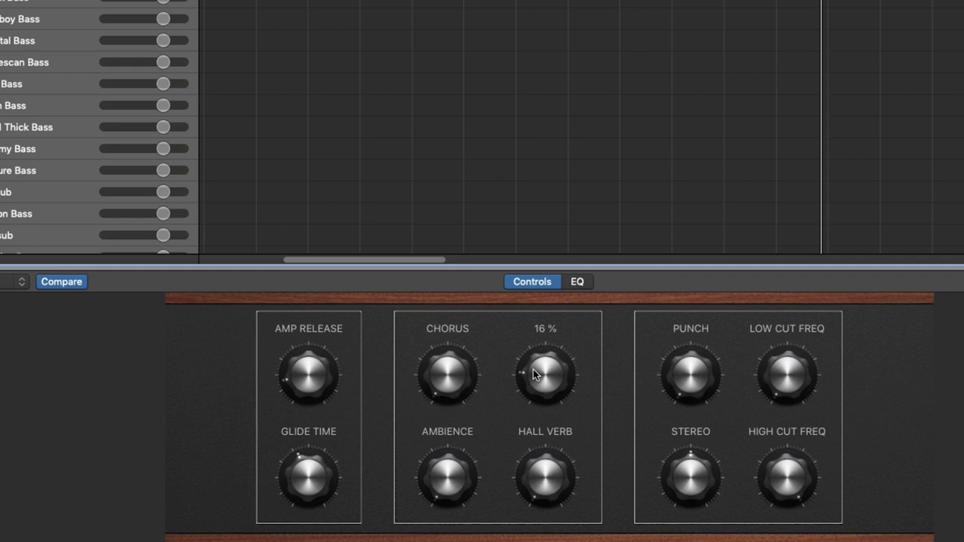
pyautogui.scroll(-3, 533, 374)
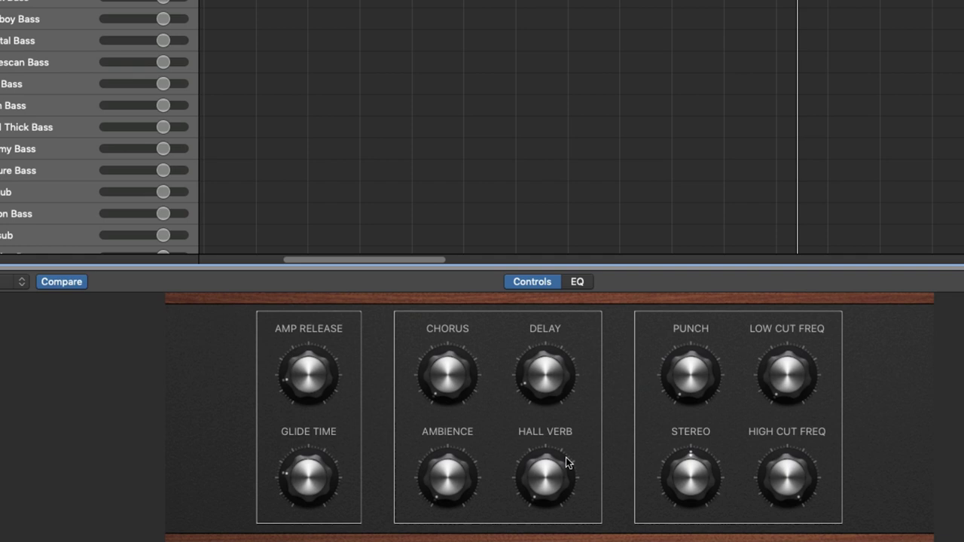
# Pull the Ambience level down past -19.5 dB and turn the Hall Verb level down
pyautogui.moveTo(441, 477); pyautogui.dragTo(434, 387)
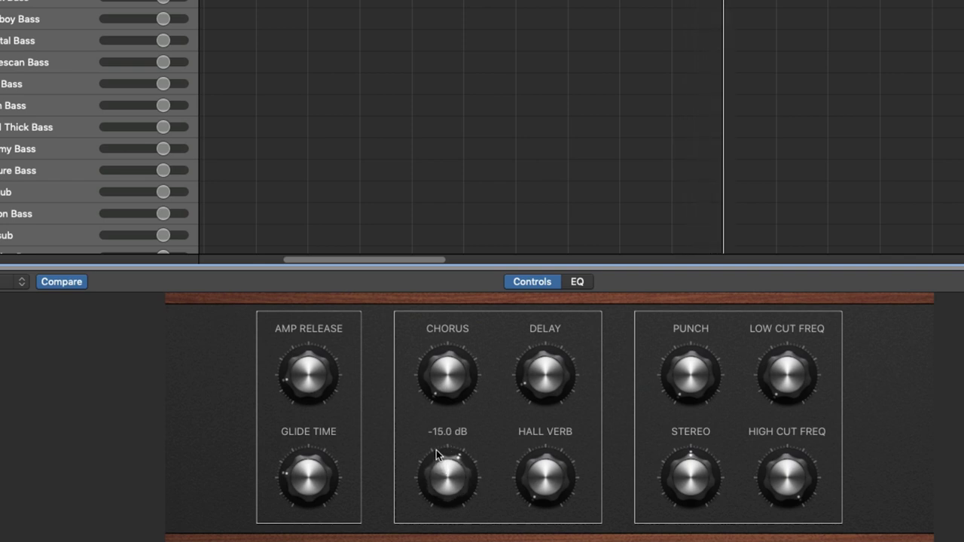
pyautogui.moveTo(436, 449); pyautogui.dragTo(441, 480)
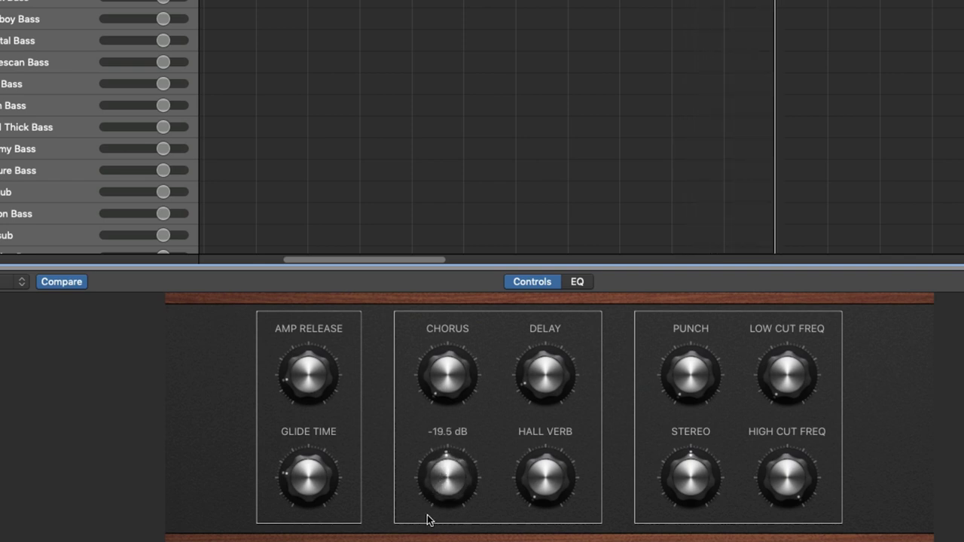
pyautogui.moveTo(427, 519); pyautogui.dragTo(427, 536)
pyautogui.moveTo(540, 492)
pyautogui.mouseDown()
pyautogui.moveTo(530, 372)
pyautogui.moveTo(516, 487)
pyautogui.mouseUp()
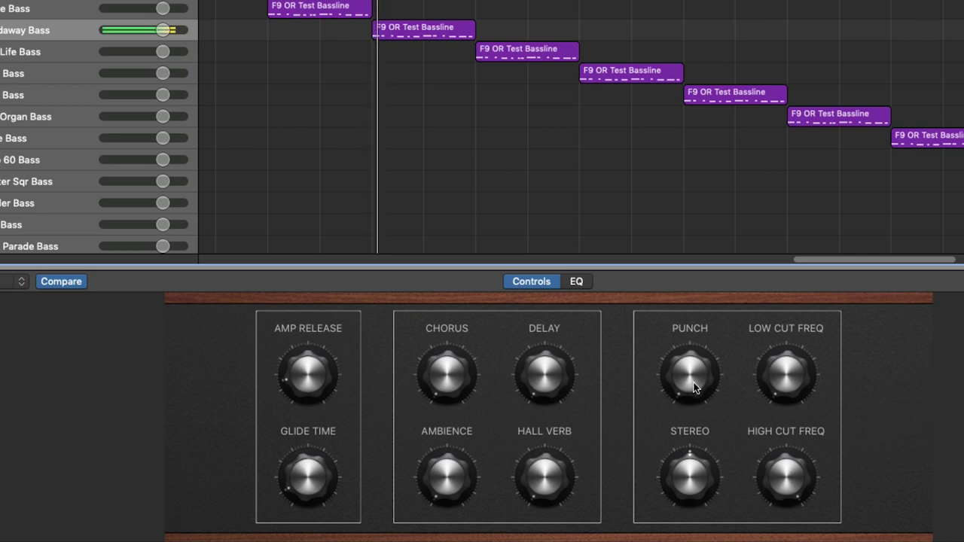
# Set punch to 60%, stereo width to 0.80, and high cut frequency to 174 Hz
pyautogui.moveTo(693, 390)
pyautogui.mouseDown()
pyautogui.moveTo(664, 210)
pyautogui.moveTo(655, 374)
pyautogui.moveTo(663, 440)
pyautogui.mouseUp()
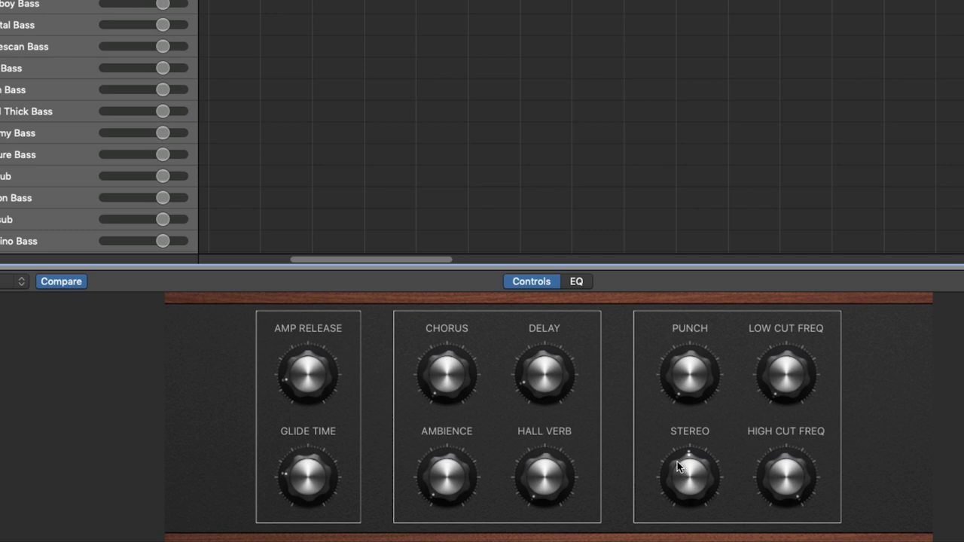
pyautogui.moveTo(683, 462); pyautogui.dragTo(674, 486)
pyautogui.moveTo(670, 488); pyautogui.dragTo(676, 416)
pyautogui.moveTo(670, 449)
pyautogui.mouseDown()
pyautogui.moveTo(669, 462)
pyautogui.moveTo(689, 482)
pyautogui.moveTo(667, 531)
pyautogui.moveTo(656, 474)
pyautogui.moveTo(660, 371)
pyautogui.moveTo(692, 481)
pyautogui.moveTo(678, 541)
pyautogui.mouseUp()
pyautogui.moveTo(782, 461)
pyautogui.mouseDown()
pyautogui.moveTo(773, 524)
pyautogui.moveTo(790, 430)
pyautogui.moveTo(819, 380)
pyautogui.moveTo(731, 390)
pyautogui.moveTo(771, 384)
pyautogui.moveTo(787, 366)
pyautogui.moveTo(820, 251)
pyautogui.moveTo(786, 316)
pyautogui.moveTo(774, 382)
pyautogui.mouseUp()
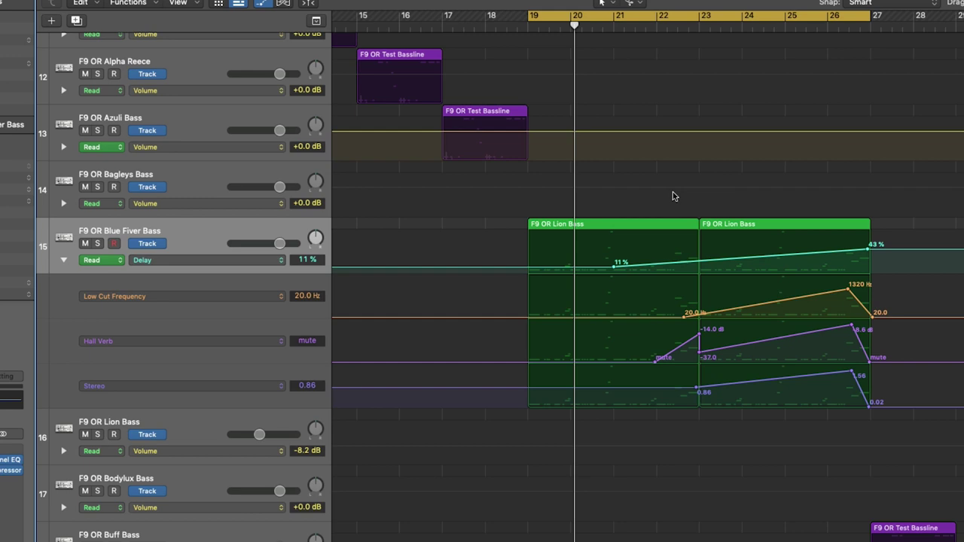
# Play back track 15 to hear the Delay, Low Cut, Hall Verb and Stereo automation
pyautogui.press('space')
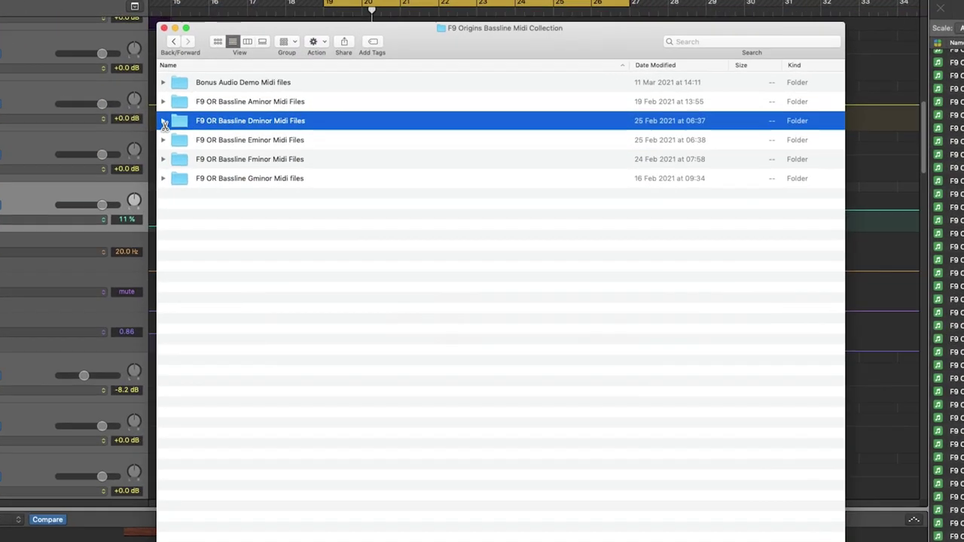
# Browse the Dminor, Aminor and Gminor bassline folders and the Bonus Audio Demo Midi files in Finder
pyautogui.click(222, 105)
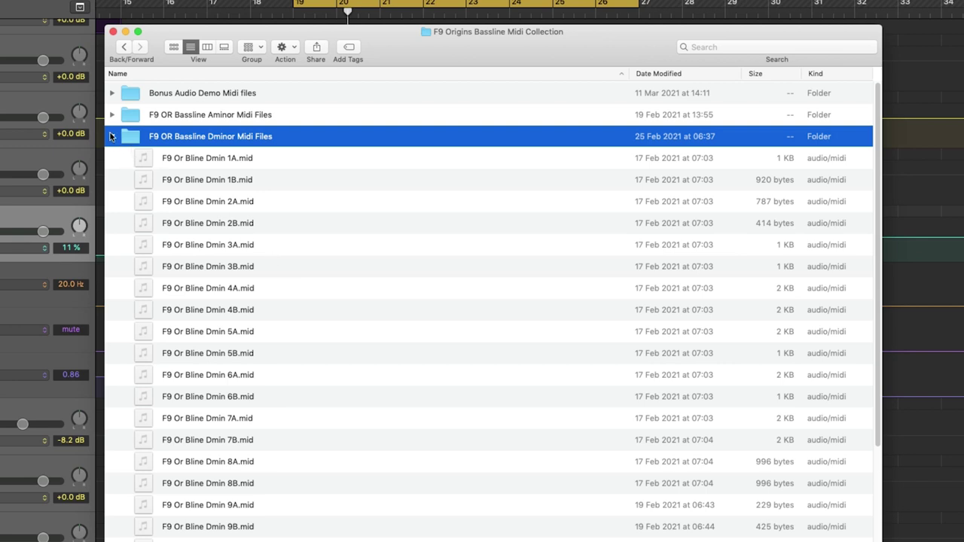
pyautogui.click(111, 136)
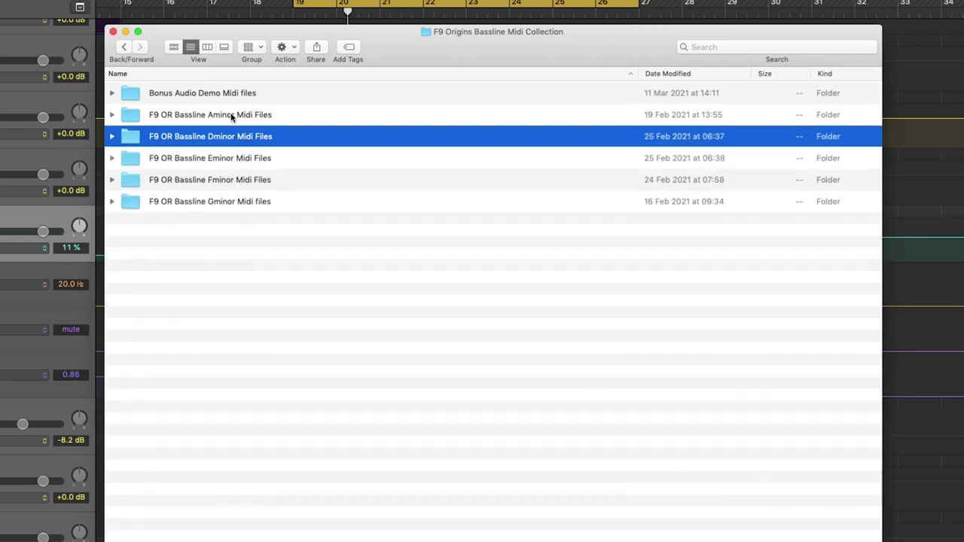
pyautogui.click(231, 115)
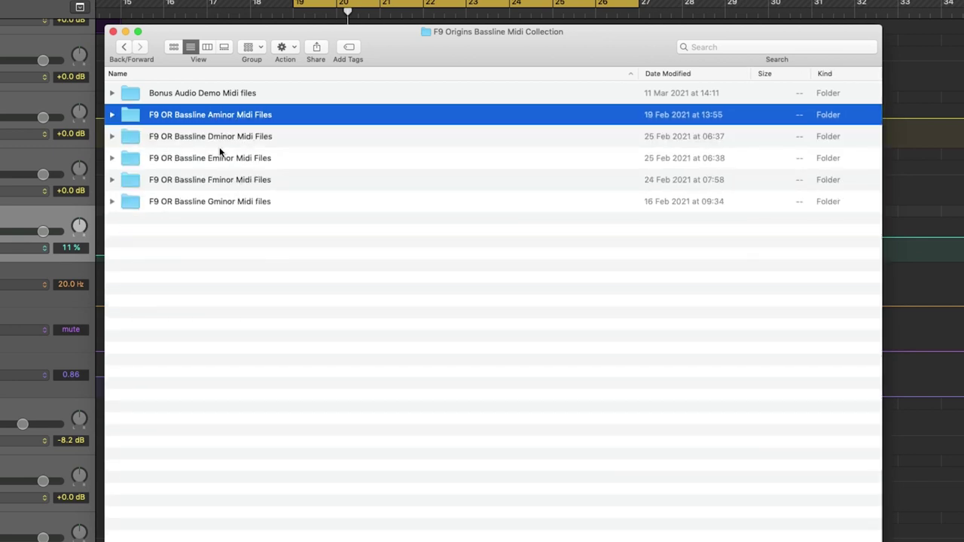
pyautogui.click(218, 207)
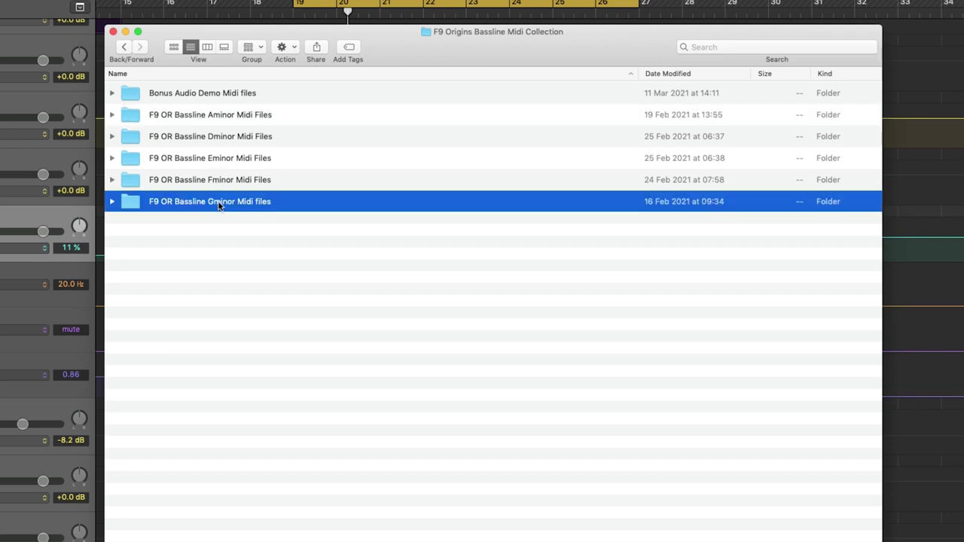
pyautogui.click(112, 93)
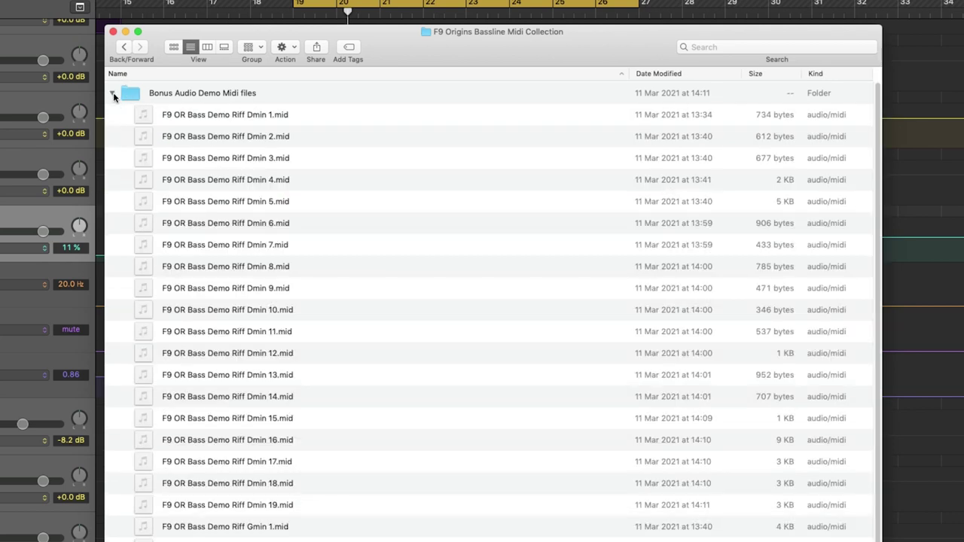
pyautogui.click(220, 95)
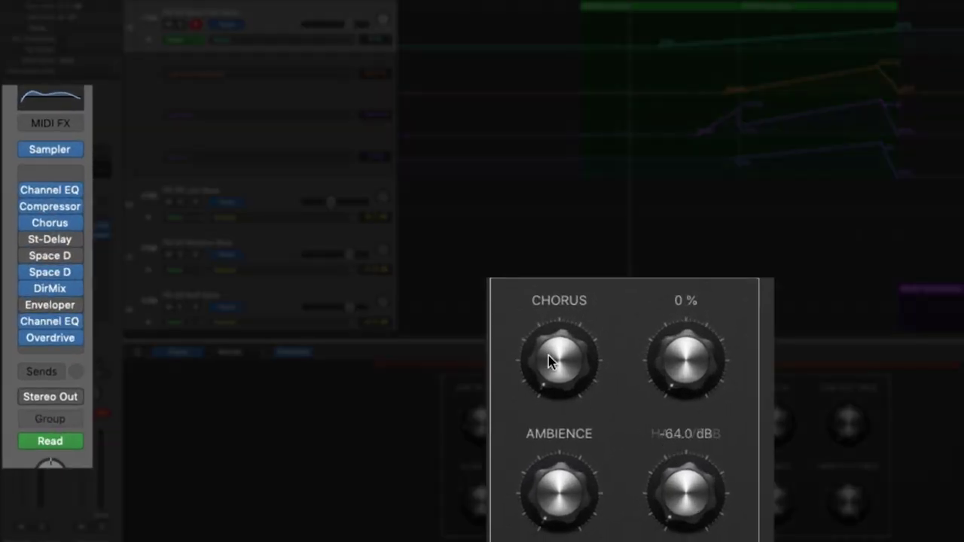
# Set chorus to 0%, mute the hall reverb, and select the Kontakt bass clip
pyautogui.moveTo(549, 354); pyautogui.dragTo(551, 420)
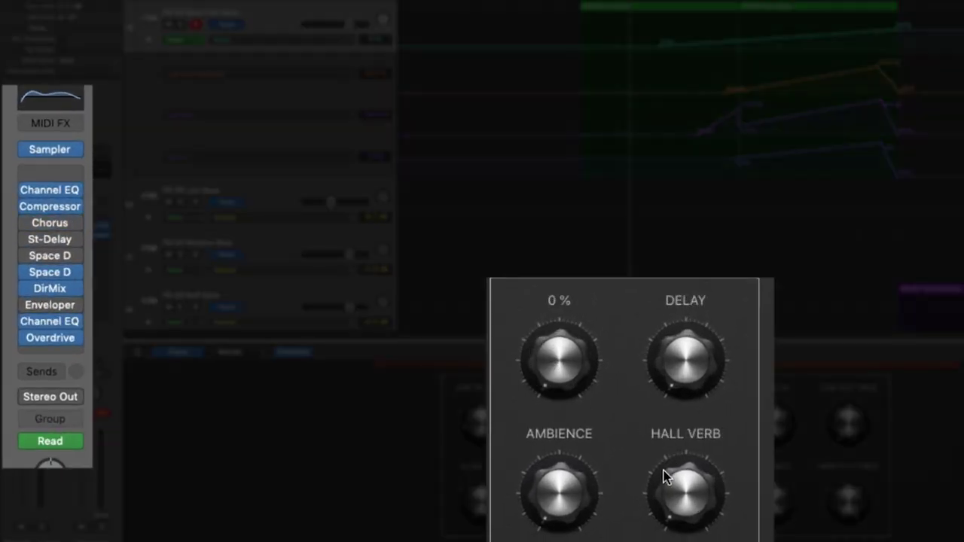
pyautogui.moveTo(665, 475); pyautogui.dragTo(683, 533)
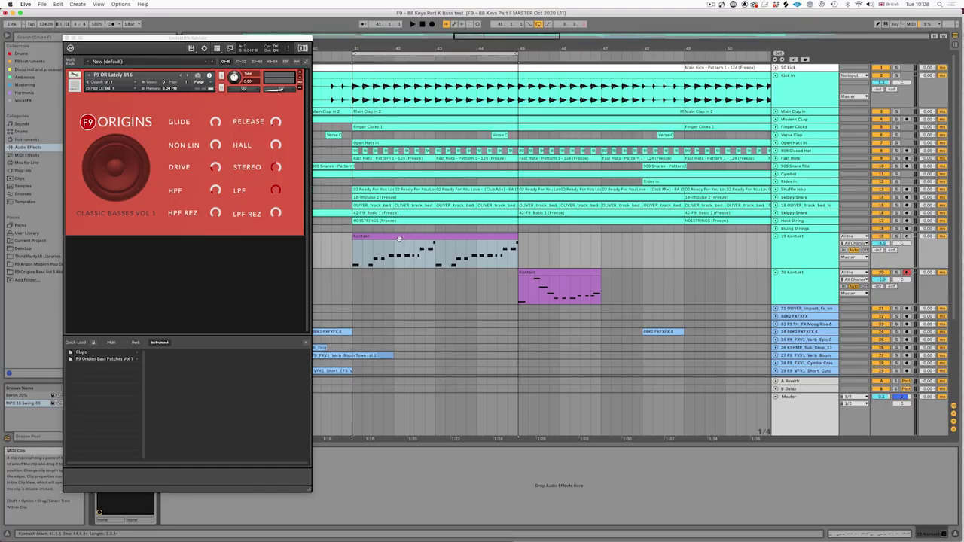
pyautogui.click(395, 238)
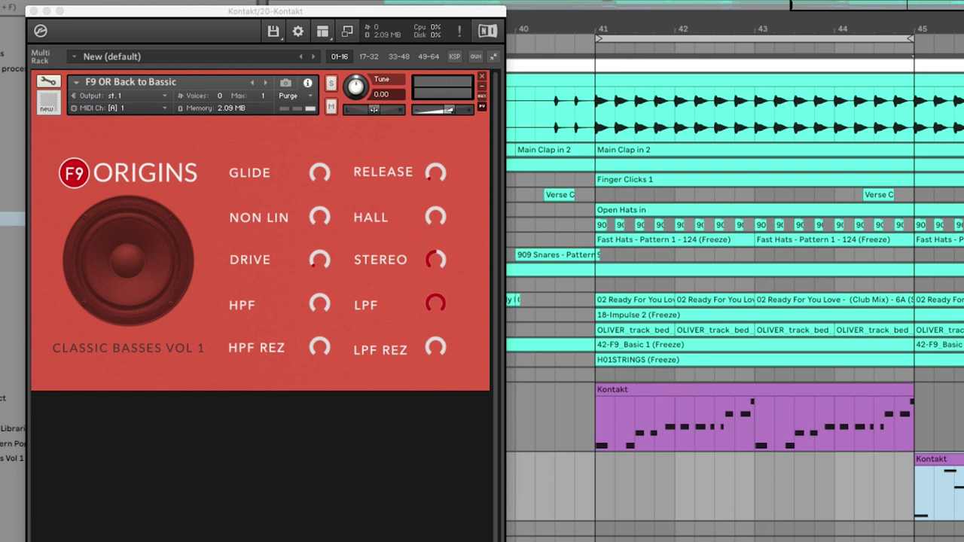
# Loop the second Kontakt clip at bar 45, play it, and bring the Kontakt window forward
pyautogui.press('super+l')
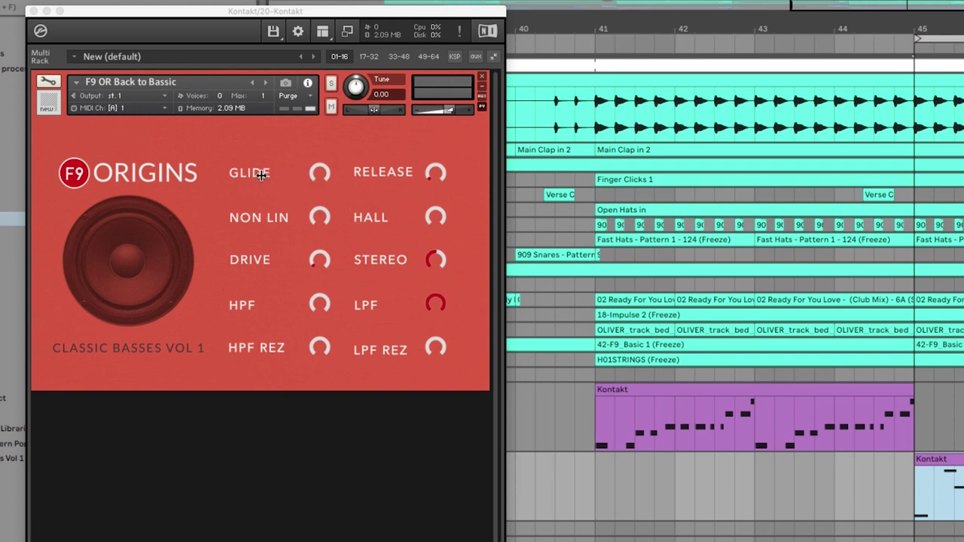
pyautogui.press('space')
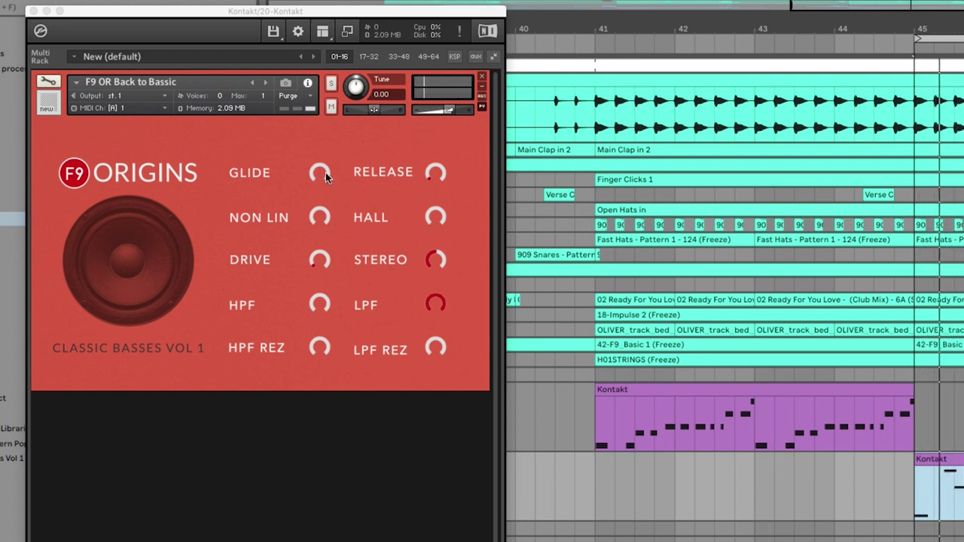
pyautogui.click(320, 172)
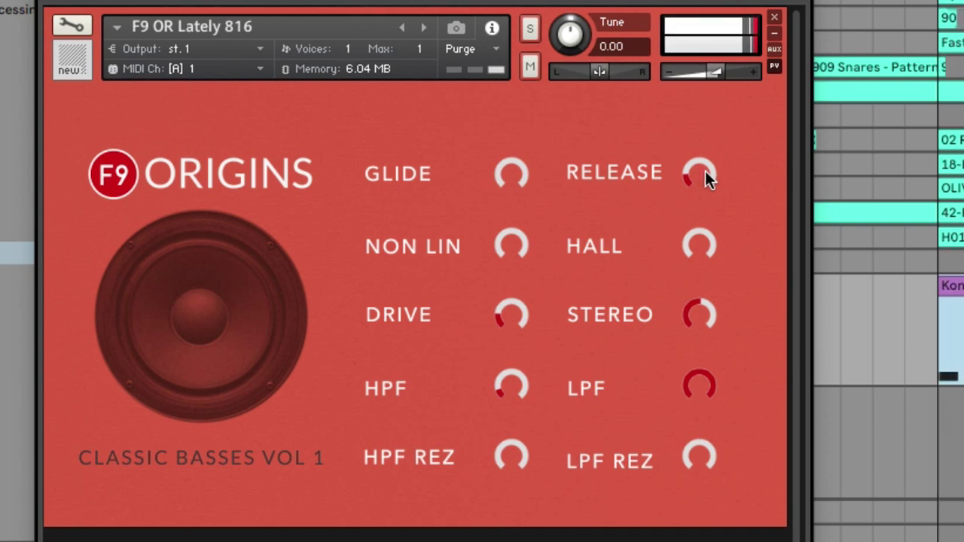
# Settle the Lately 816 release at a small amount and add some Non Lin
pyautogui.moveTo(704, 170)
pyautogui.mouseDown()
pyautogui.moveTo(705, 148)
pyautogui.moveTo(705, 158)
pyautogui.mouseUp()
pyautogui.moveTo(700, 174); pyautogui.dragTo(700, 219)
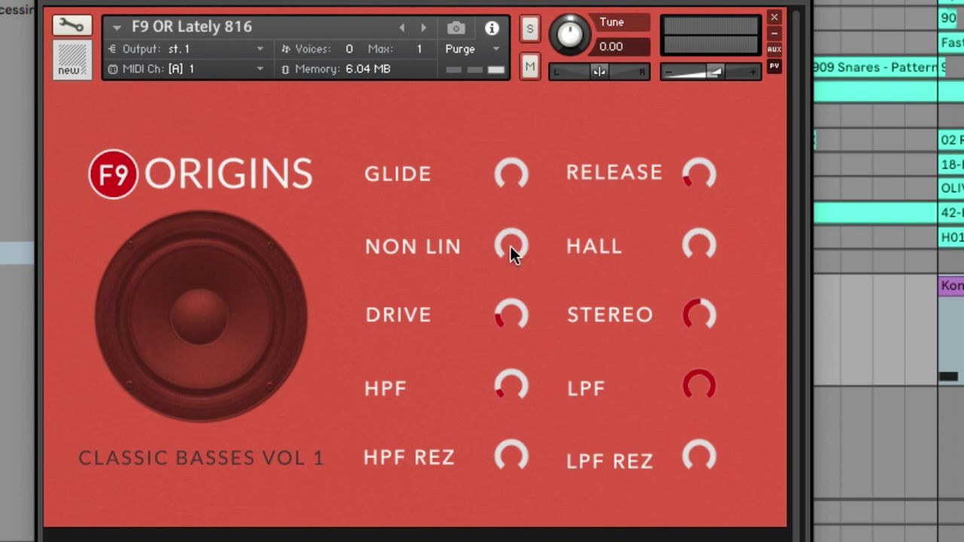
pyautogui.moveTo(510, 246); pyautogui.dragTo(512, 203)
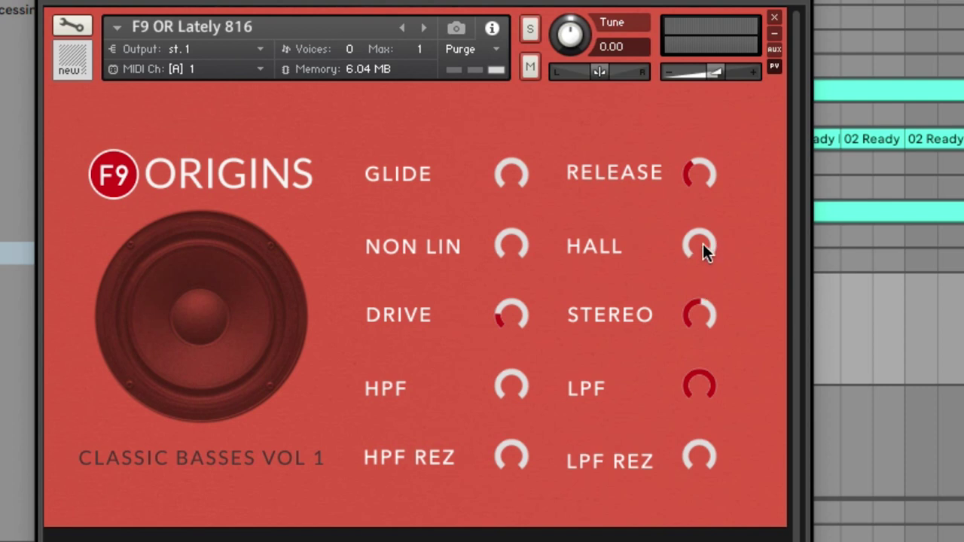
# Bring the Hall reverb up, back down, then up again to a moderate level
pyautogui.moveTo(696, 243); pyautogui.dragTo(700, 220)
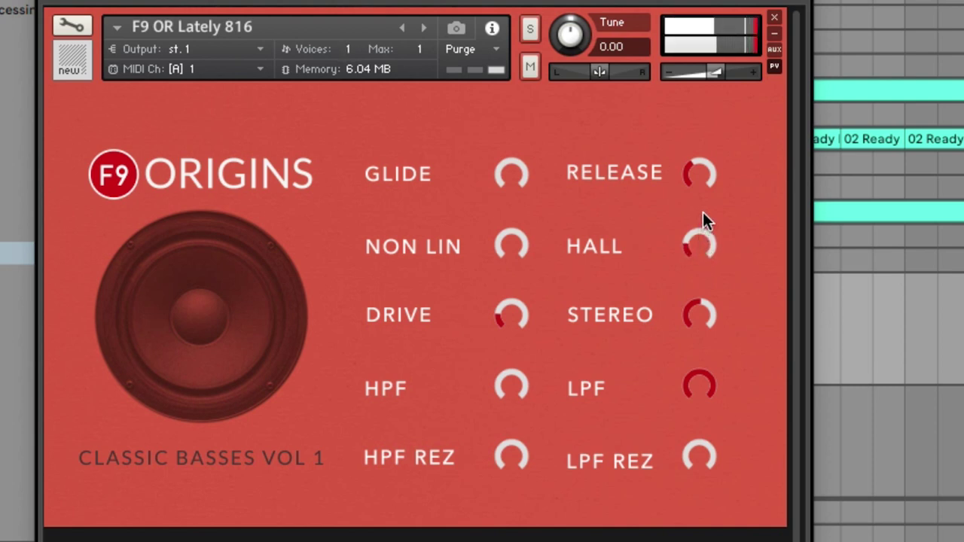
pyautogui.moveTo(700, 216); pyautogui.dragTo(687, 253)
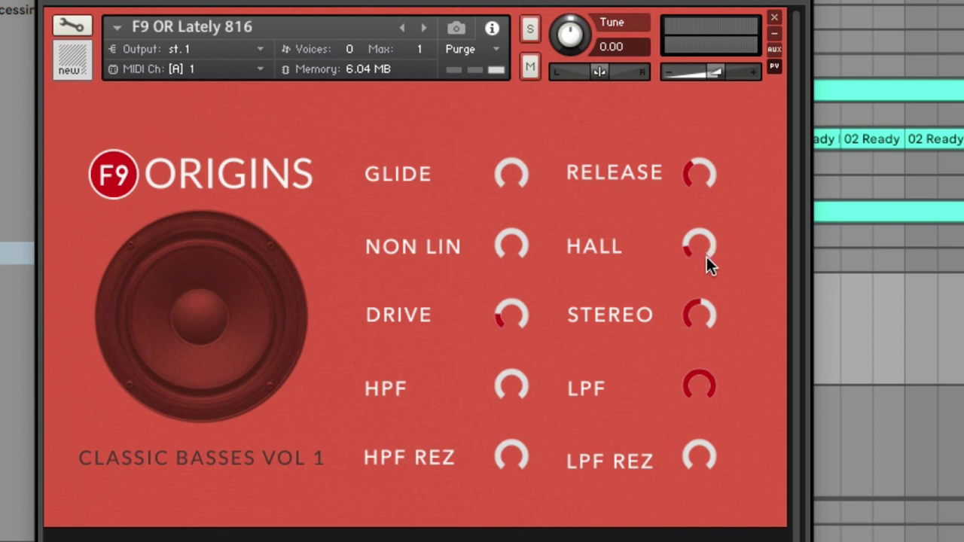
pyautogui.moveTo(706, 257); pyautogui.dragTo(709, 220)
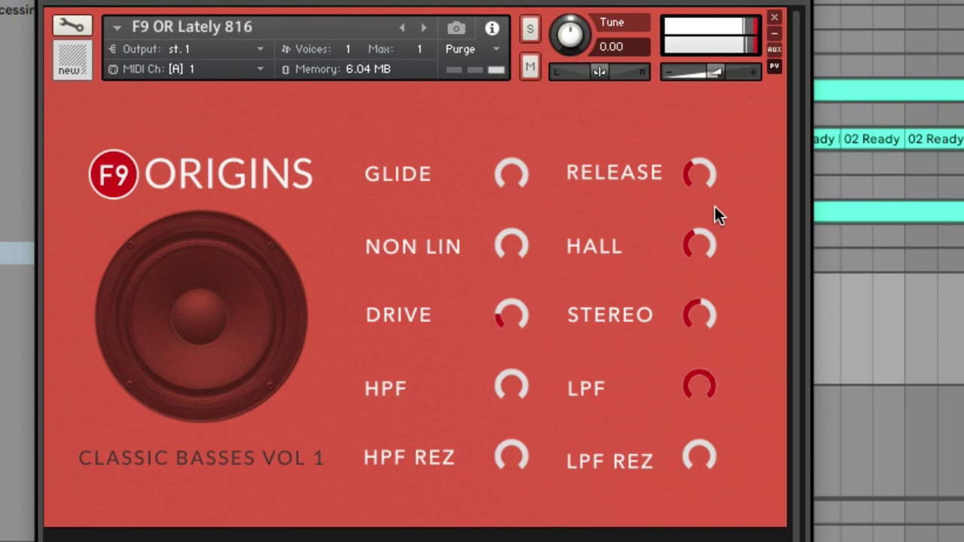
pyautogui.moveTo(711, 210); pyautogui.dragTo(714, 198)
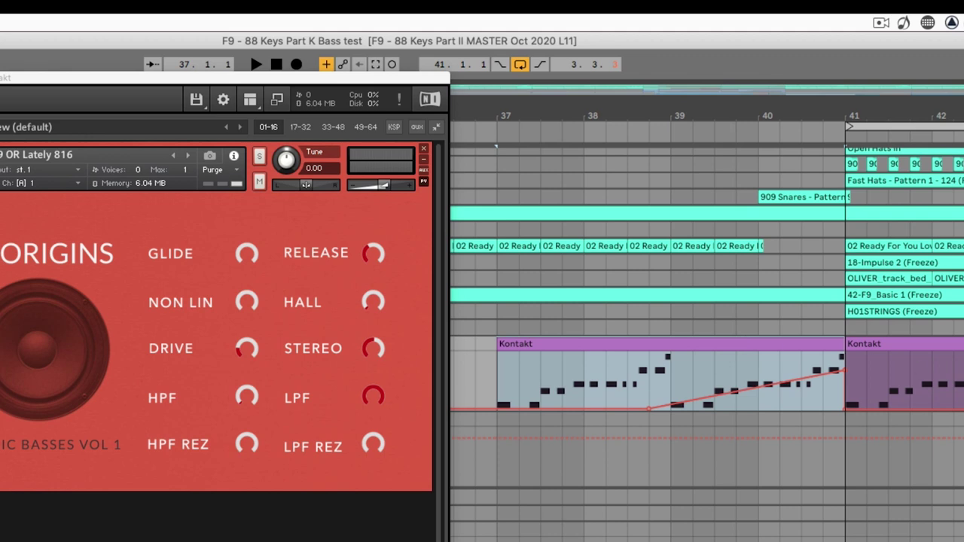
# Delete the automation breakpoint so the ramp starts earlier, comparing with undo and redo during playback
pyautogui.moveTo(648, 409); pyautogui.dragTo(497, 407)
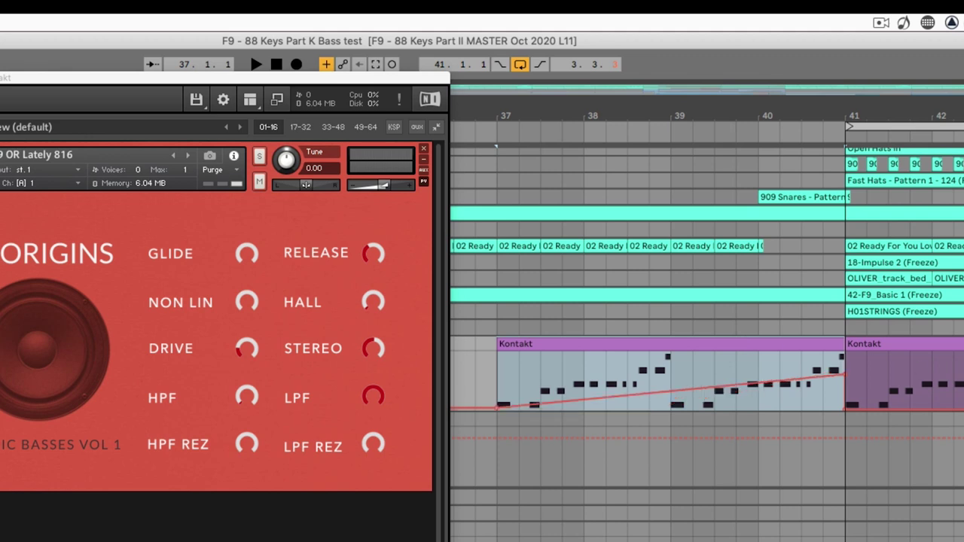
pyautogui.hotkey('ctrl', 'z')
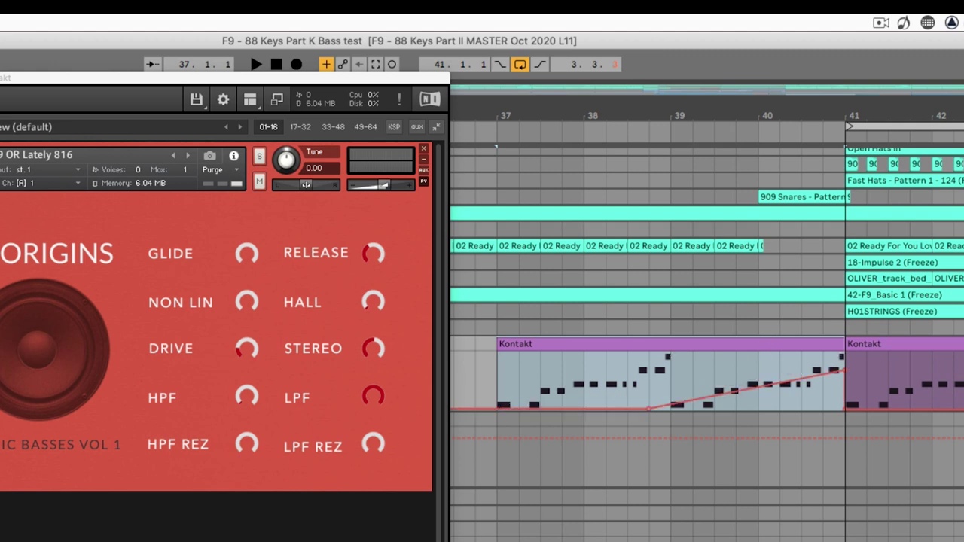
pyautogui.press('space')
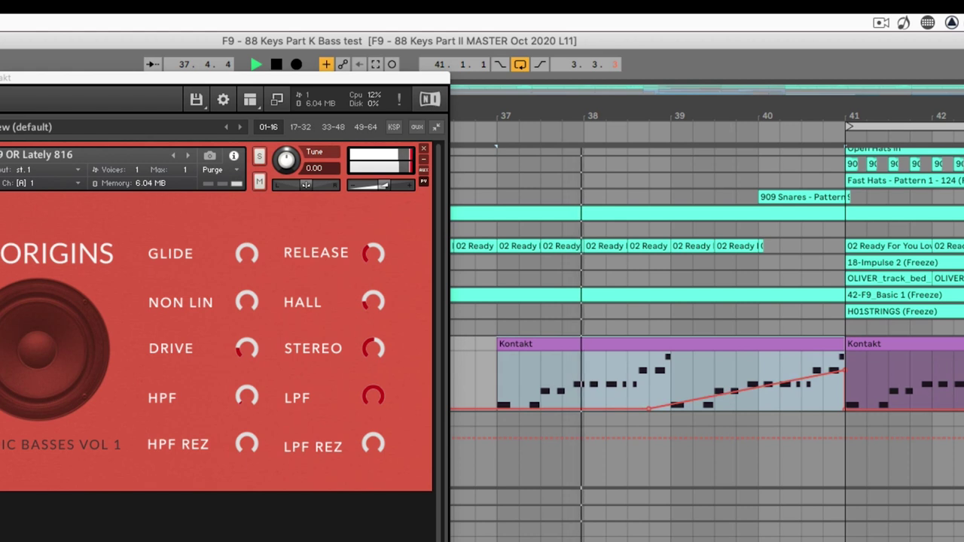
pyautogui.hotkey('ctrl', 'shift', 'z')
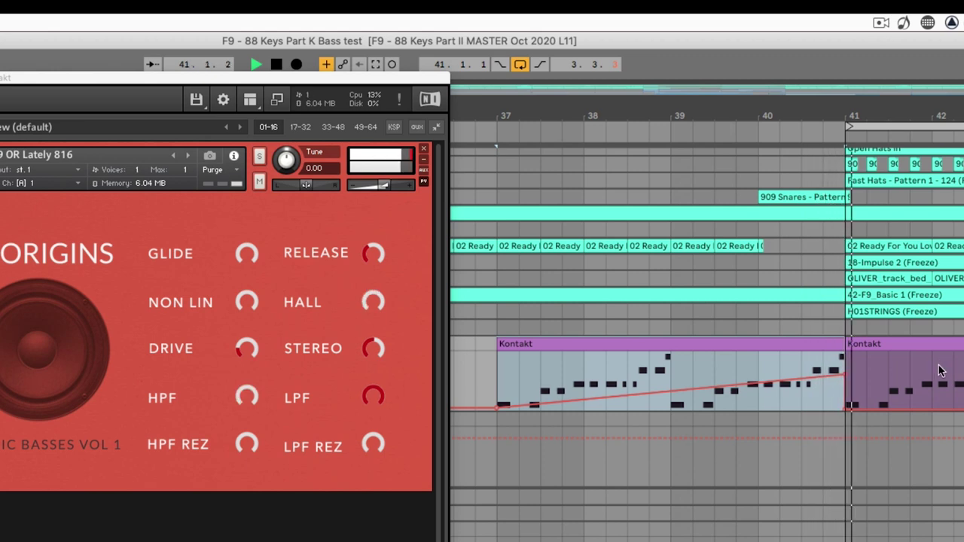
pyautogui.press('space')
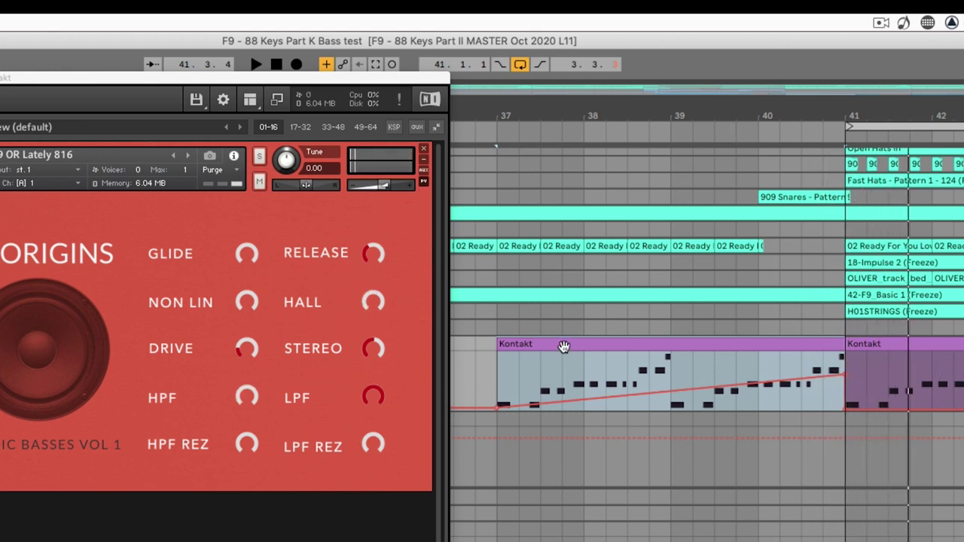
# Play the passage from the Kontakt clip start, then stop
pyautogui.click(563, 345)
pyautogui.press('space')
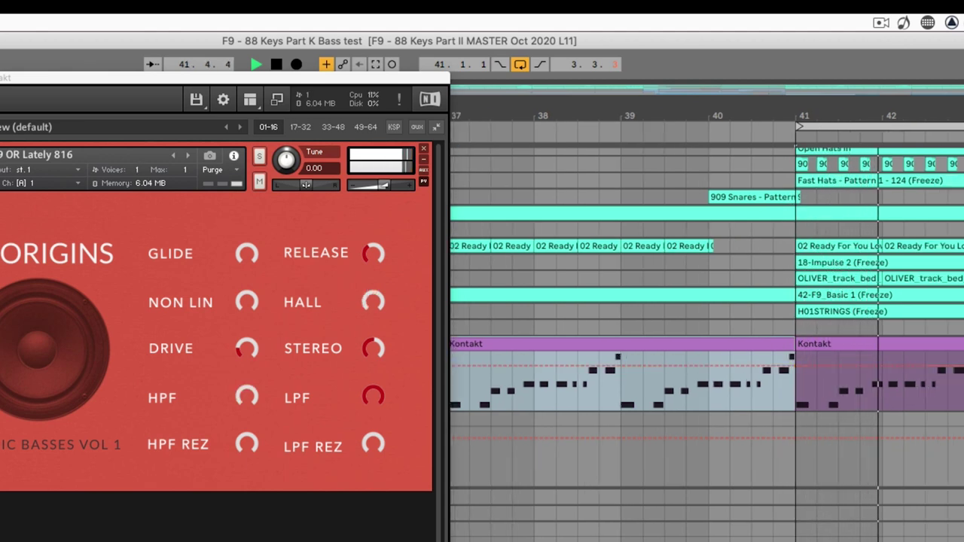
pyautogui.press('space')
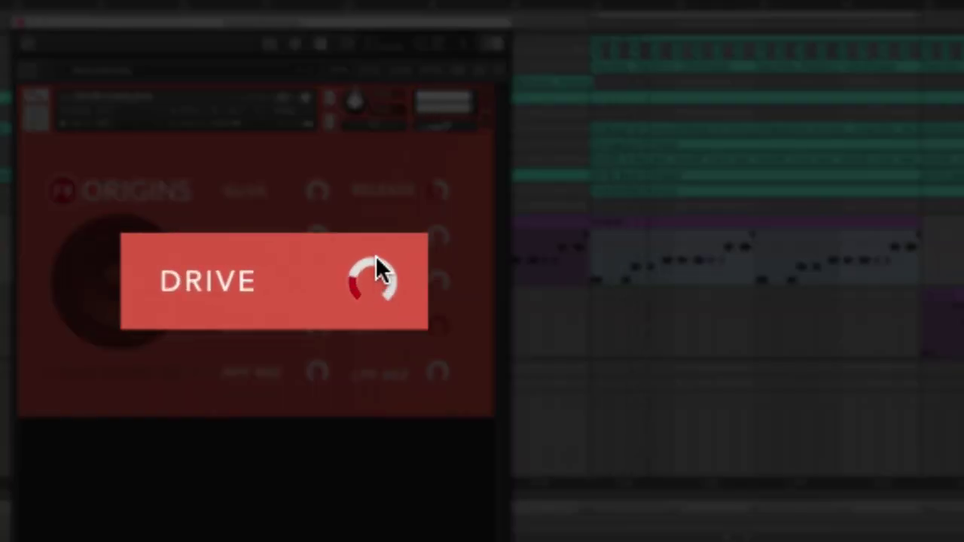
# Raise the Lately 816 Drive in two pushes, then change its Stereo width
pyautogui.moveTo(375, 255); pyautogui.dragTo(378, 228)
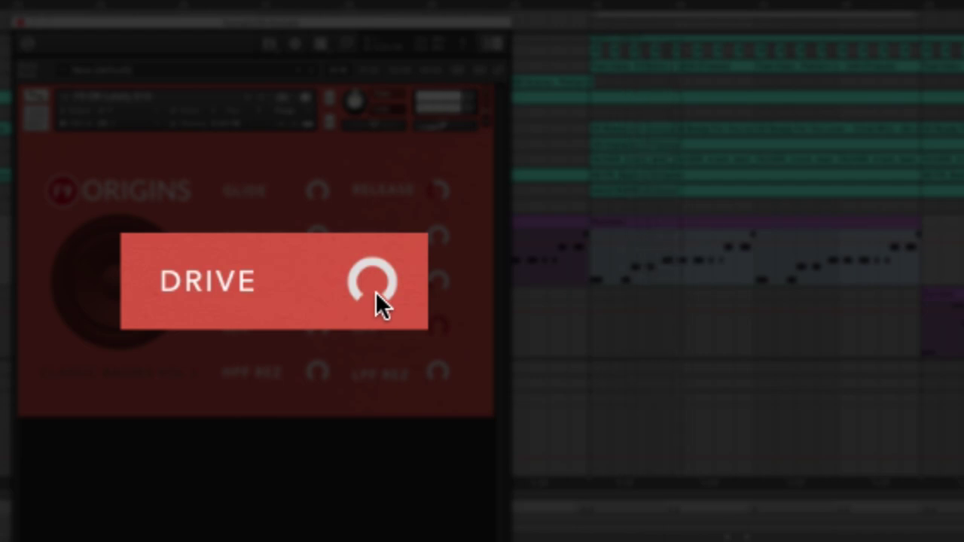
pyautogui.moveTo(370, 269); pyautogui.dragTo(370, 245)
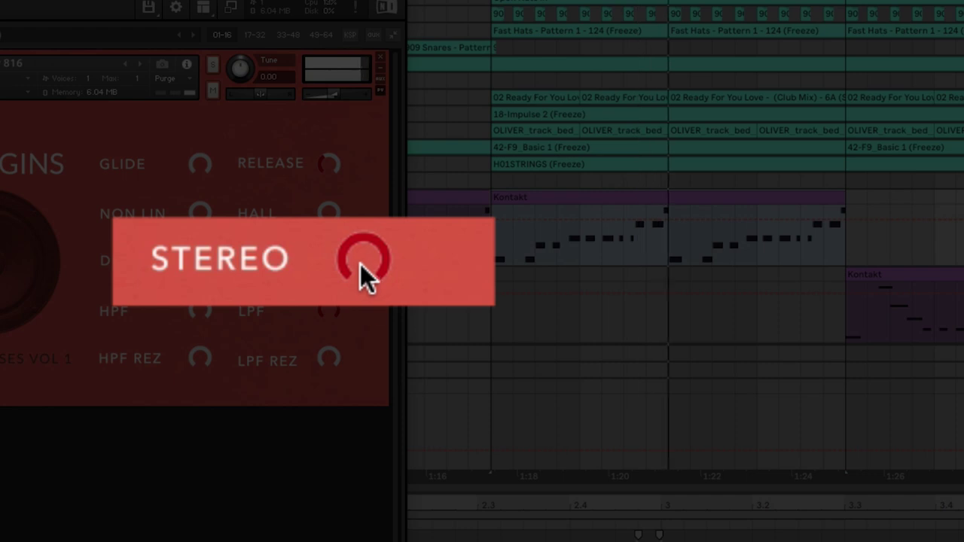
pyautogui.moveTo(360, 264)
pyautogui.mouseDown()
pyautogui.moveTo(323, 340)
pyautogui.moveTo(320, 383)
pyautogui.moveTo(308, 262)
pyautogui.mouseUp()
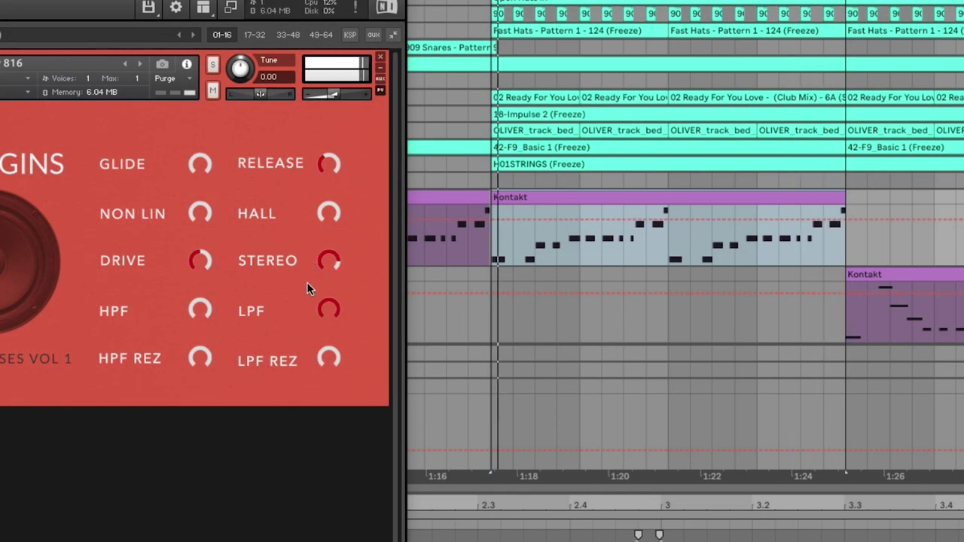
# Reduce Stereo width to a small amount, then raise the HPF and ease it back slightly
pyautogui.moveTo(325, 260); pyautogui.dragTo(212, 320)
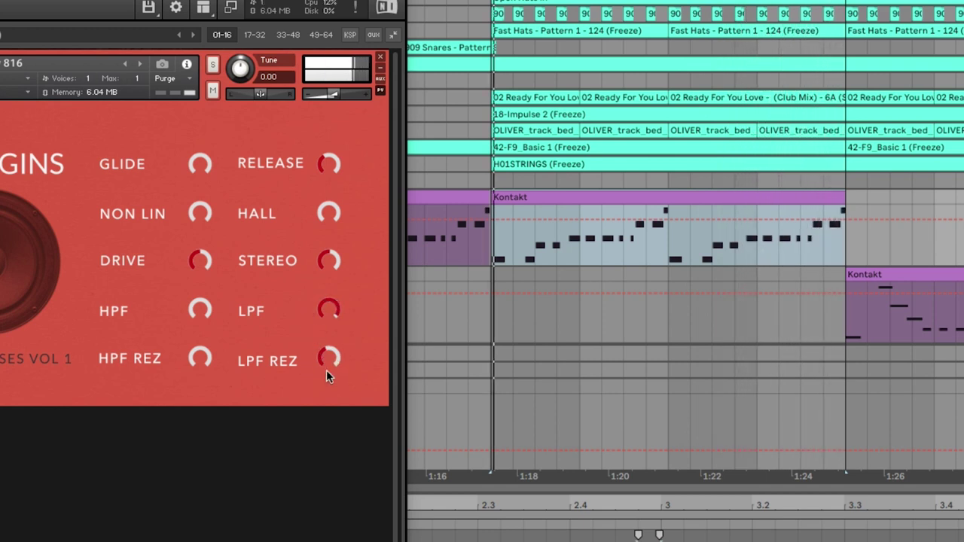
pyautogui.moveTo(210, 311); pyautogui.dragTo(201, 254)
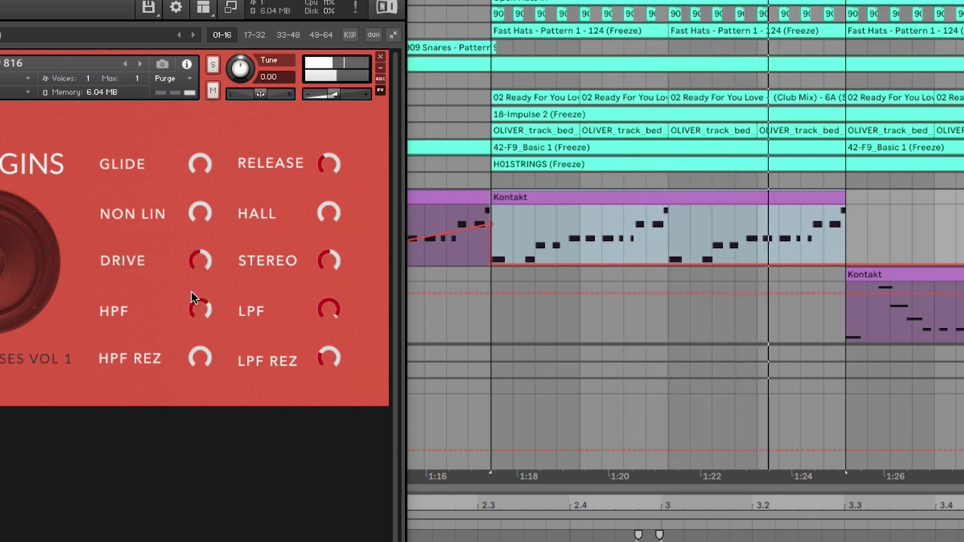
pyautogui.moveTo(192, 306); pyautogui.dragTo(166, 375)
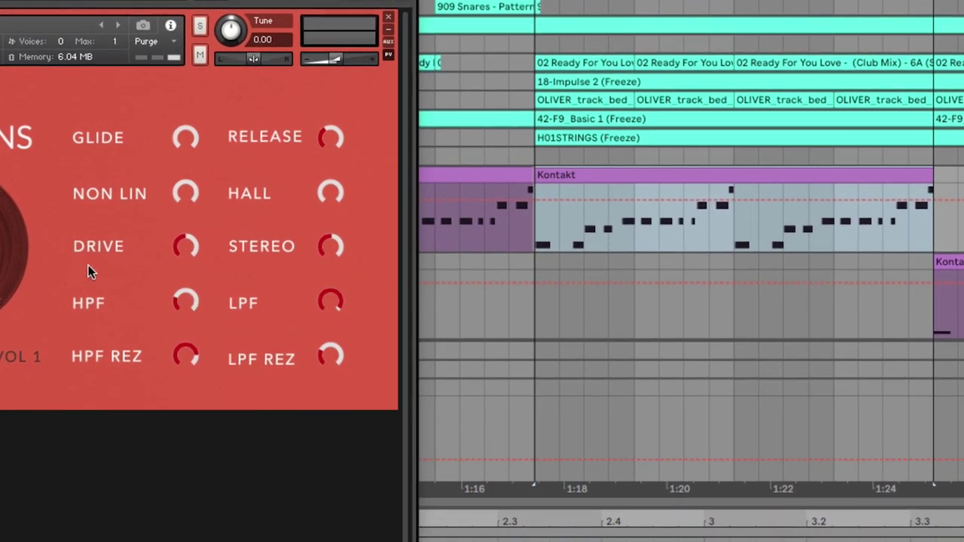
# While the loop plays, nudge HPF up and HPF REZ down, showing their clip automation
pyautogui.press('space')
pyautogui.click(178, 303)
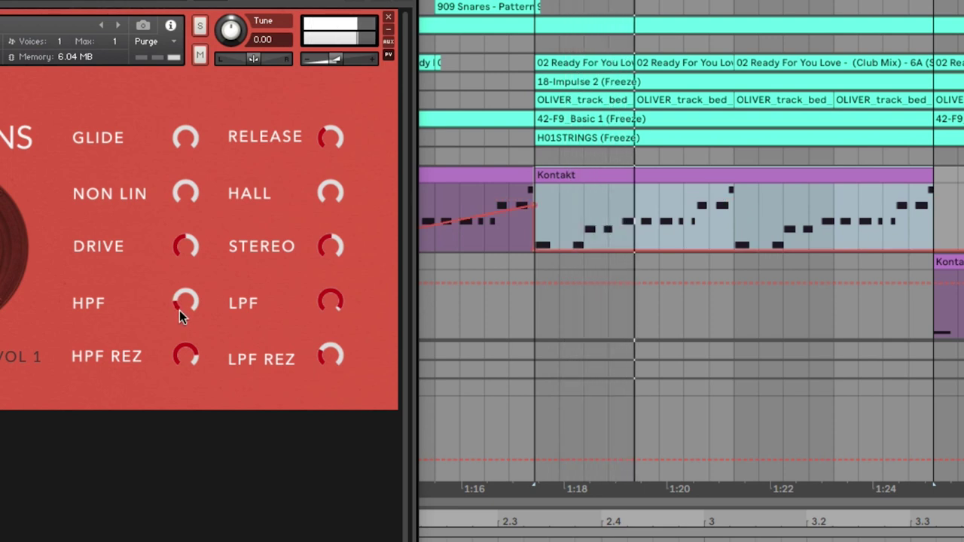
pyautogui.moveTo(180, 310); pyautogui.dragTo(184, 299)
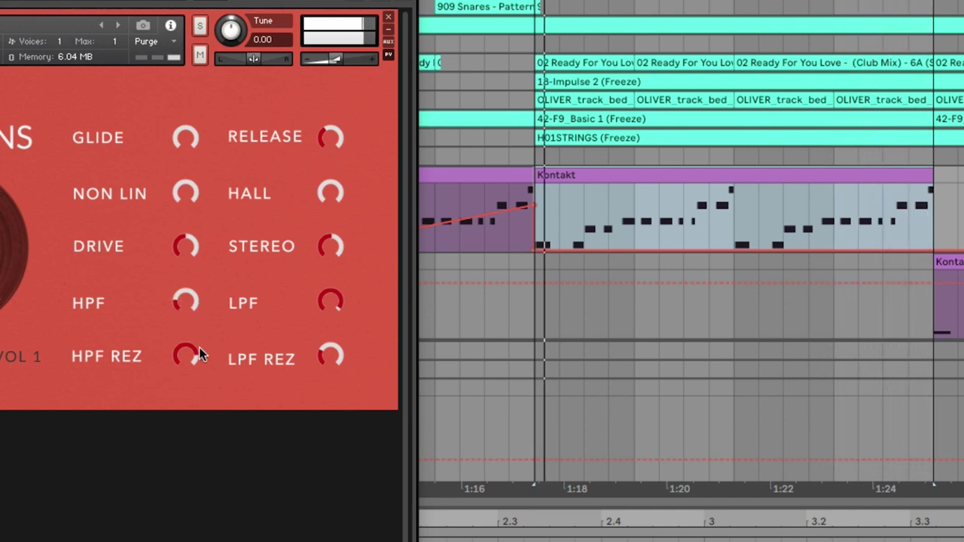
pyautogui.moveTo(180, 358); pyautogui.dragTo(171, 409)
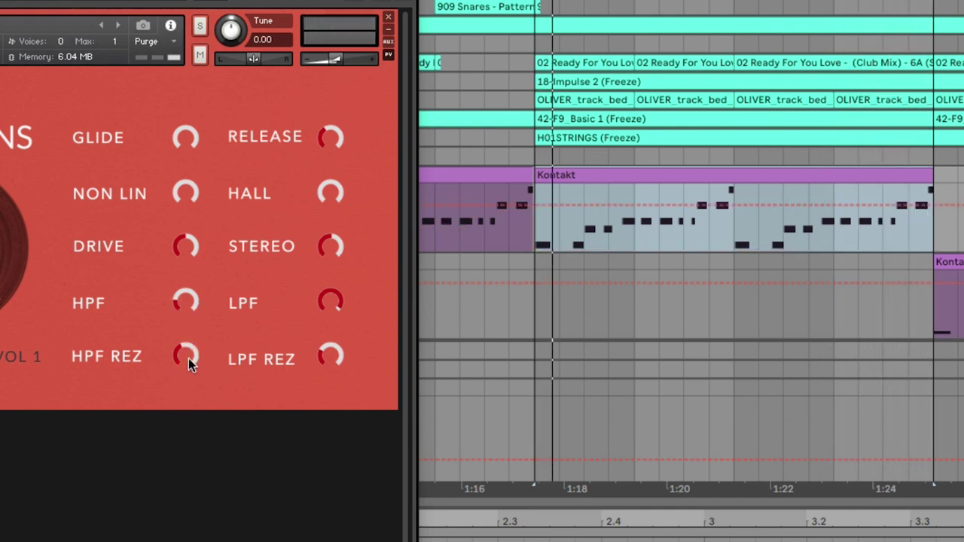
pyautogui.click(185, 298)
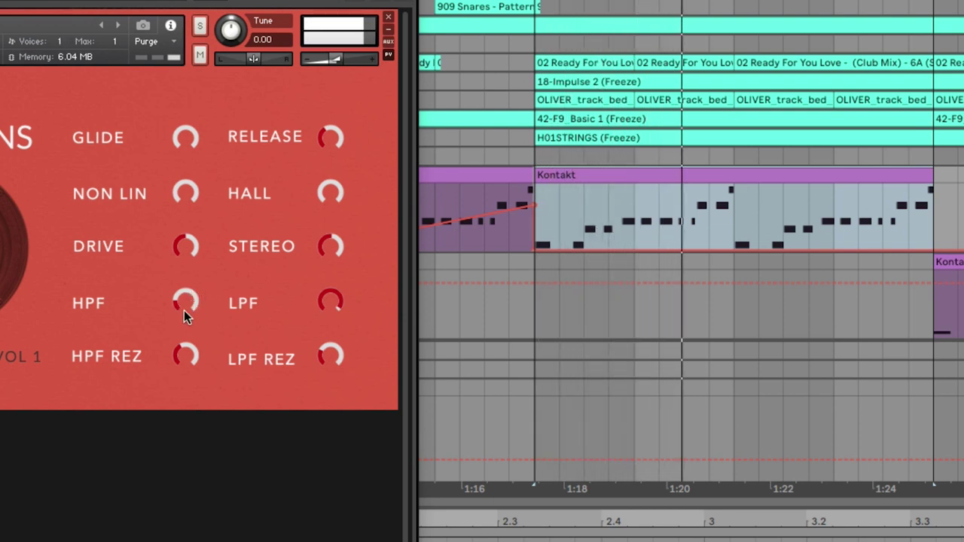
pyautogui.click(190, 355)
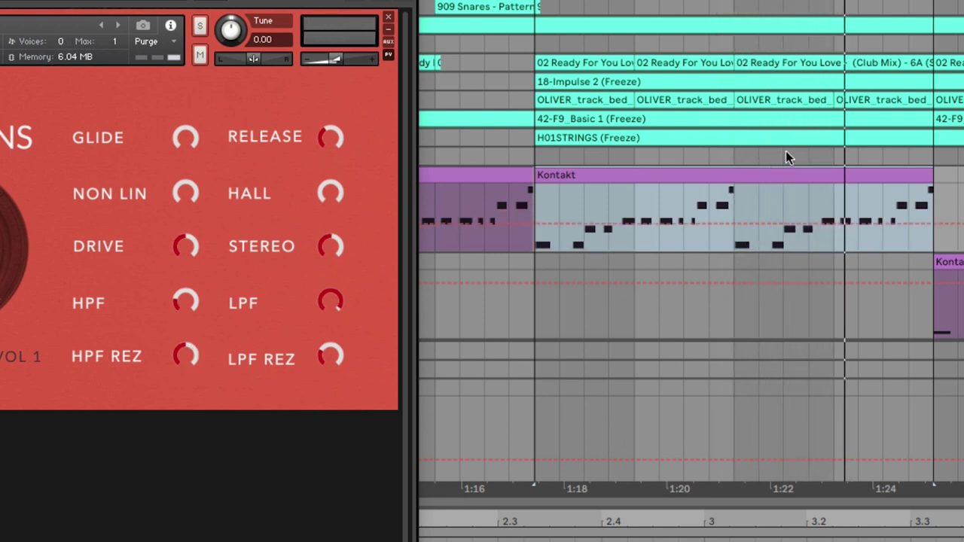
pyautogui.press('space')
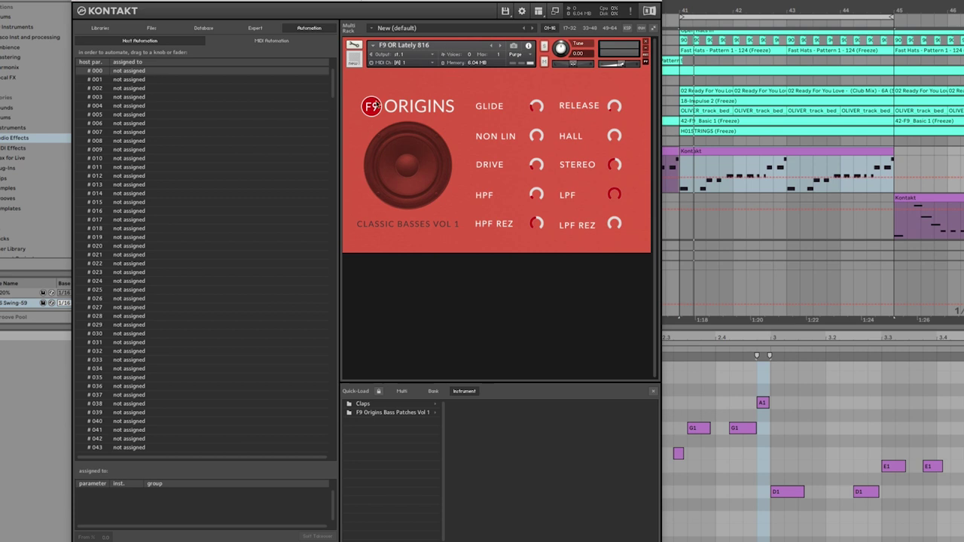
# Switch the Kontakt browser from Automation to the Libraries list
pyautogui.click(101, 29)
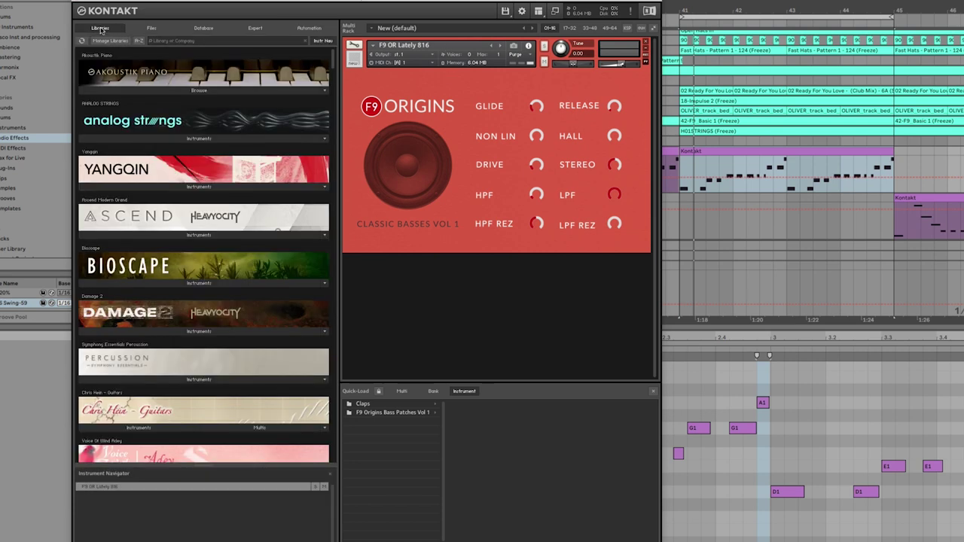
pyautogui.click(538, 12)
pyautogui.click(561, 60)
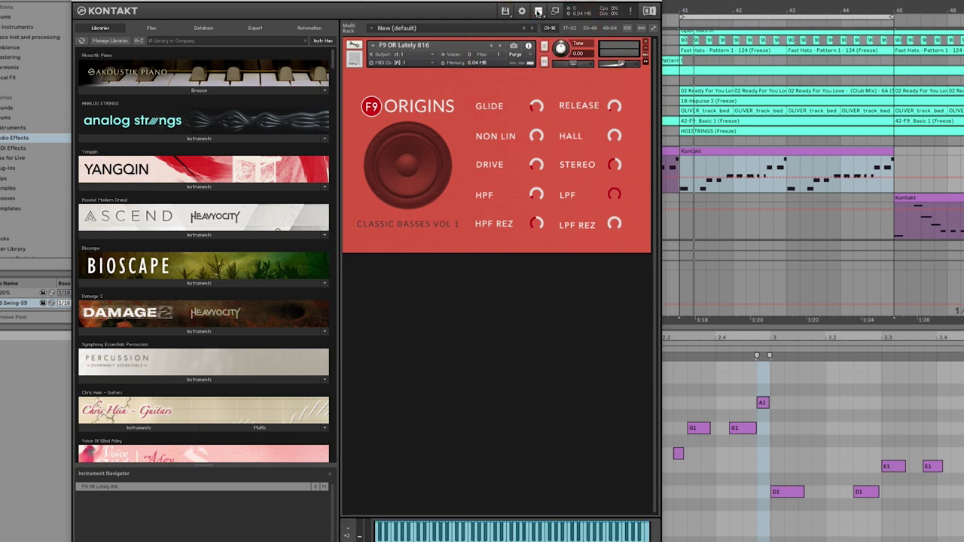
pyautogui.click(538, 13)
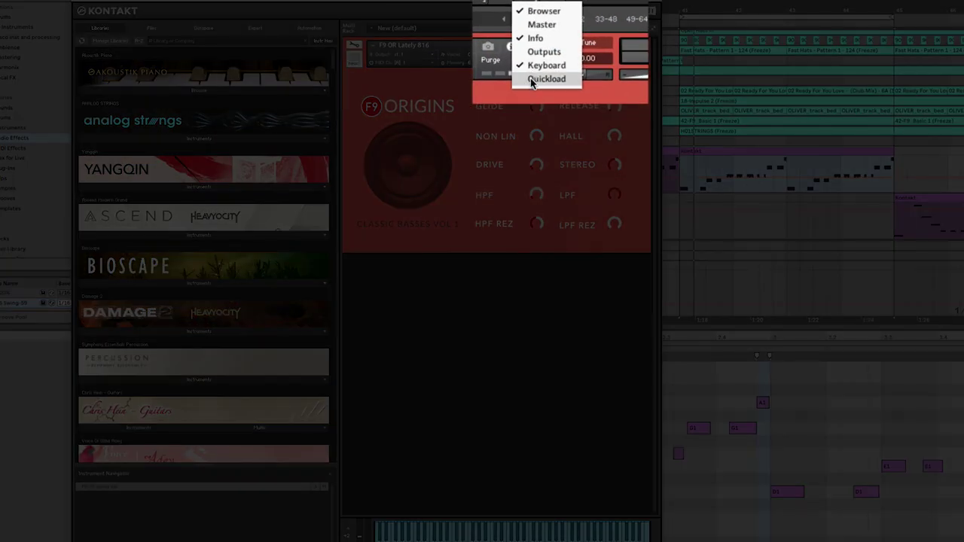
pyautogui.click(541, 78)
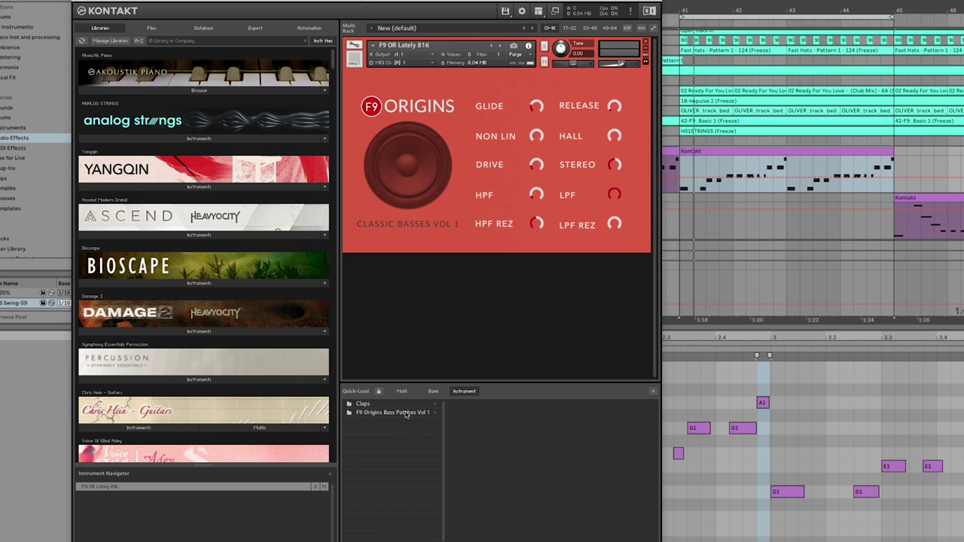
# Load F9 OR Sonar Bass, replace slot one with Spinning Bass, and open it for editing
pyautogui.click(404, 413)
pyautogui.scroll(-10, 485, 454)
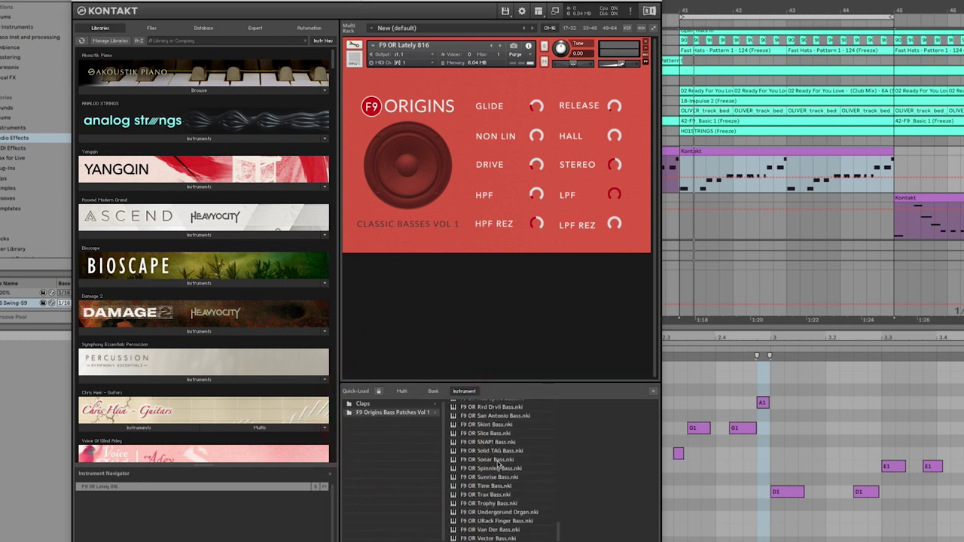
pyautogui.doubleClick(482, 459)
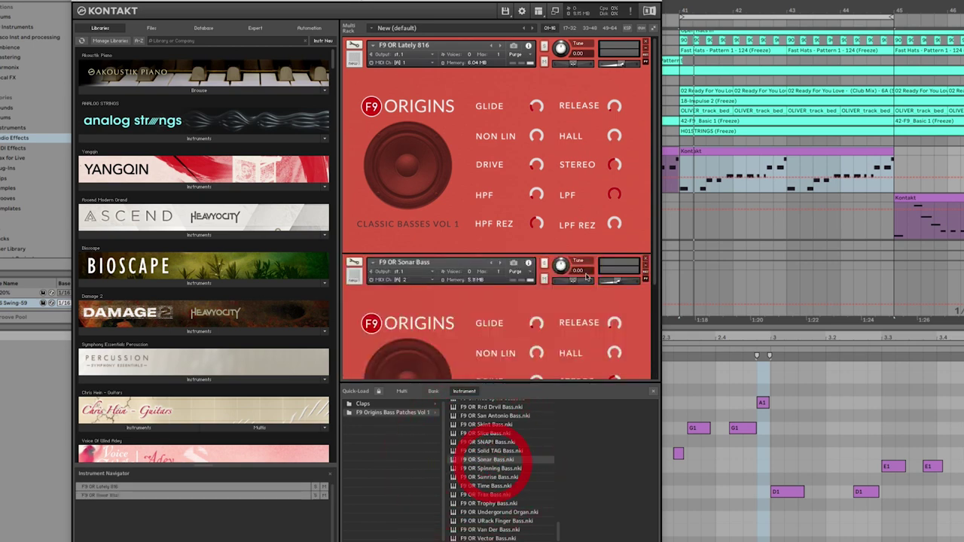
pyautogui.moveTo(490, 476); pyautogui.dragTo(482, 107)
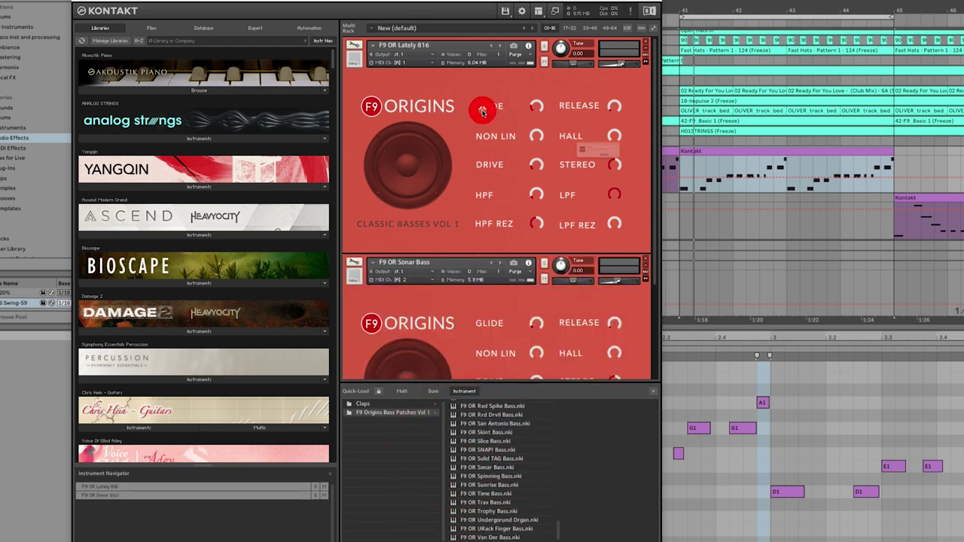
pyautogui.click(670, 174)
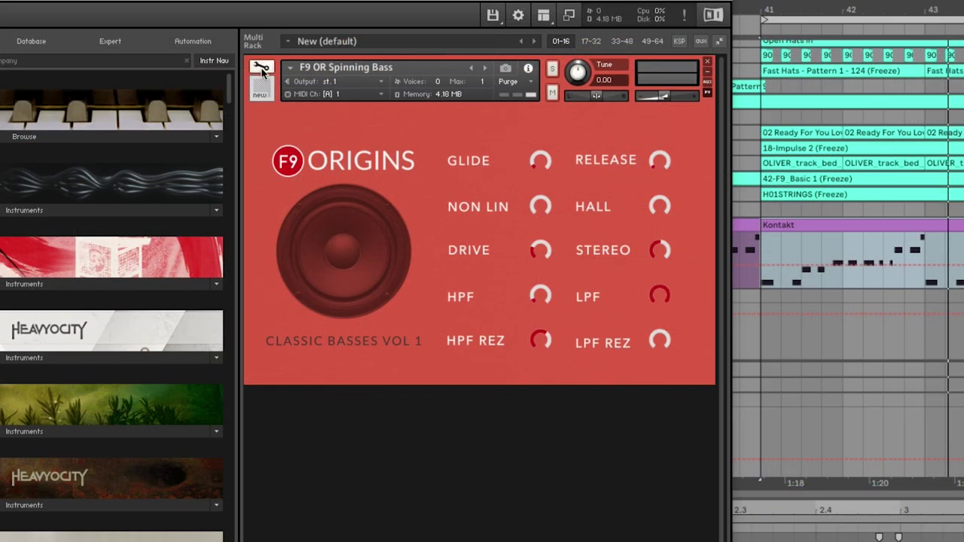
pyautogui.click(262, 68)
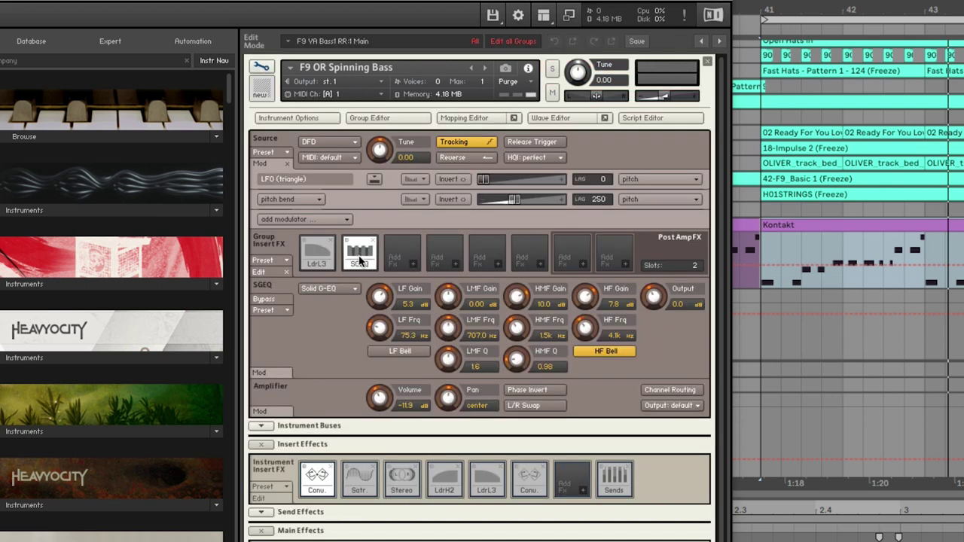
# Switch back and forth between the Ladder LP3 and Solid G-EQ insert settings
pyautogui.click(316, 259)
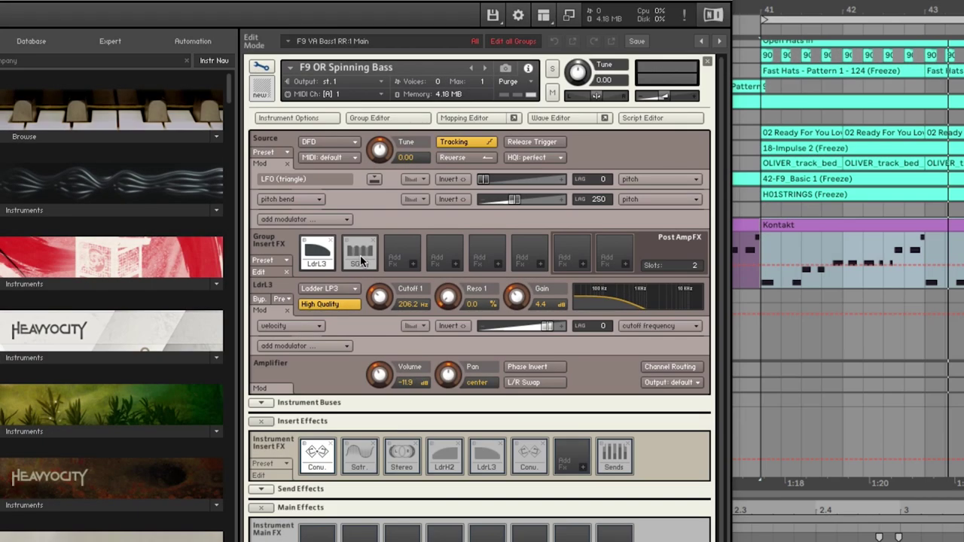
pyautogui.click(360, 256)
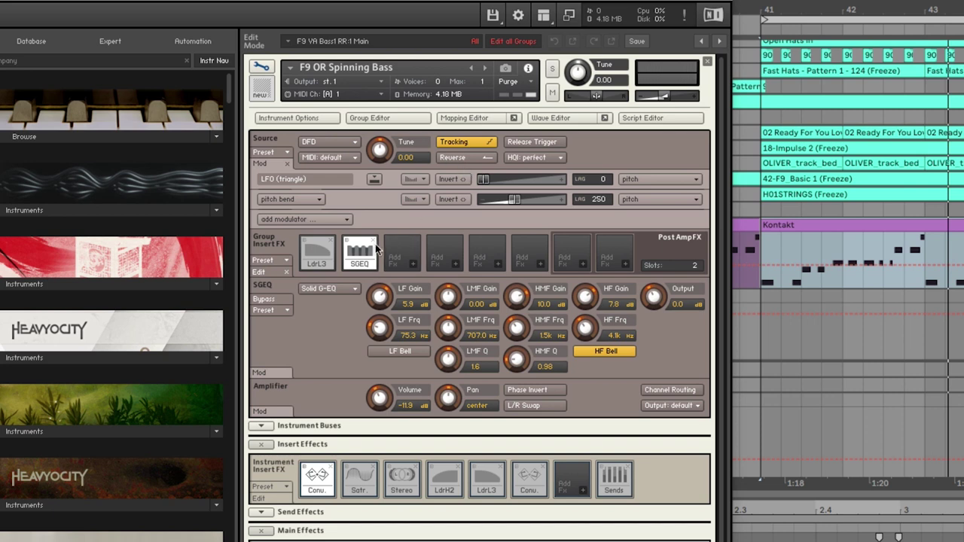
pyautogui.click(310, 259)
pyautogui.click(357, 256)
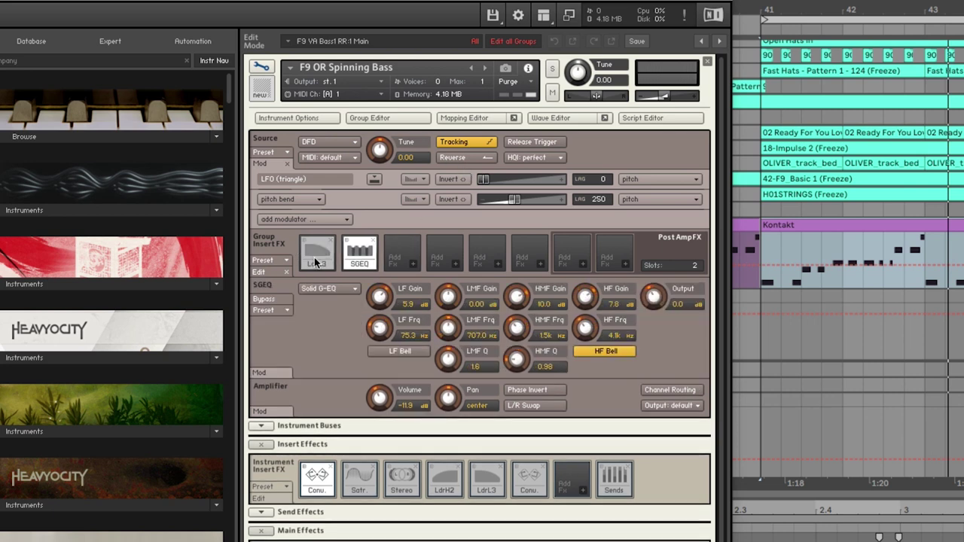
pyautogui.click(307, 260)
pyautogui.click(359, 260)
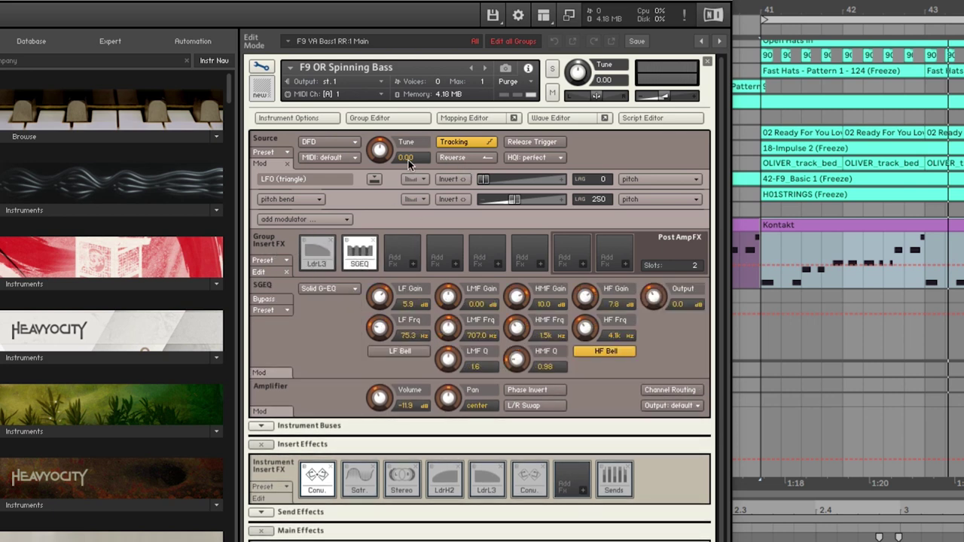
pyautogui.click(476, 119)
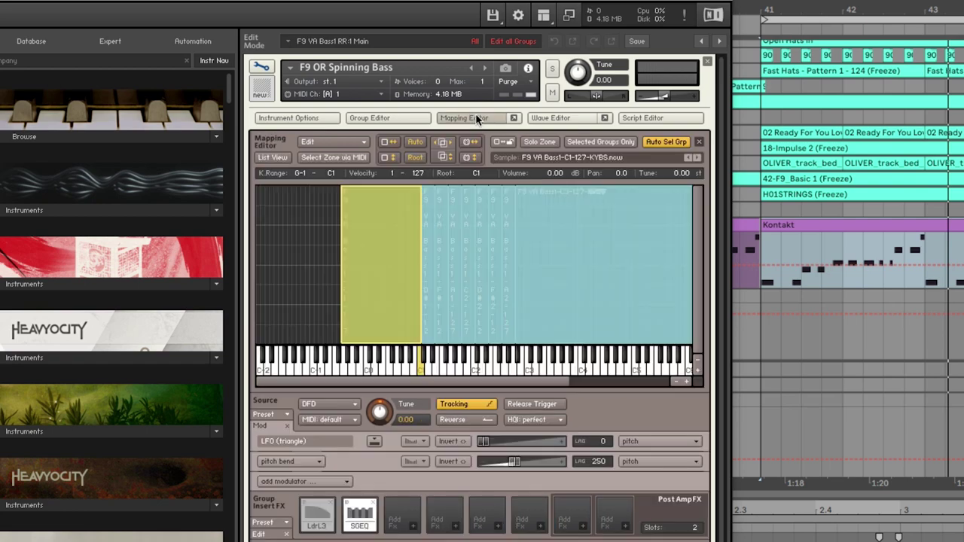
pyautogui.click(546, 119)
pyautogui.click(367, 118)
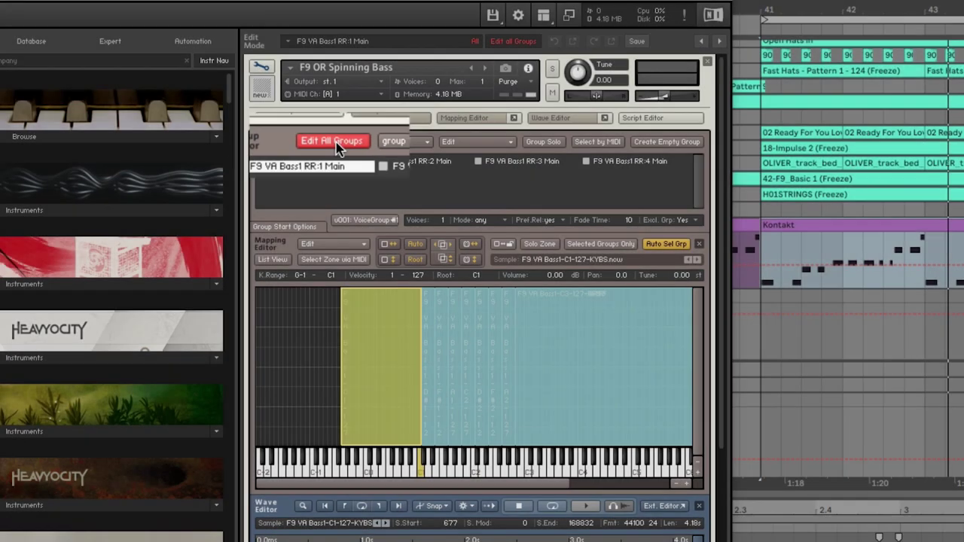
pyautogui.click(398, 119)
pyautogui.click(453, 119)
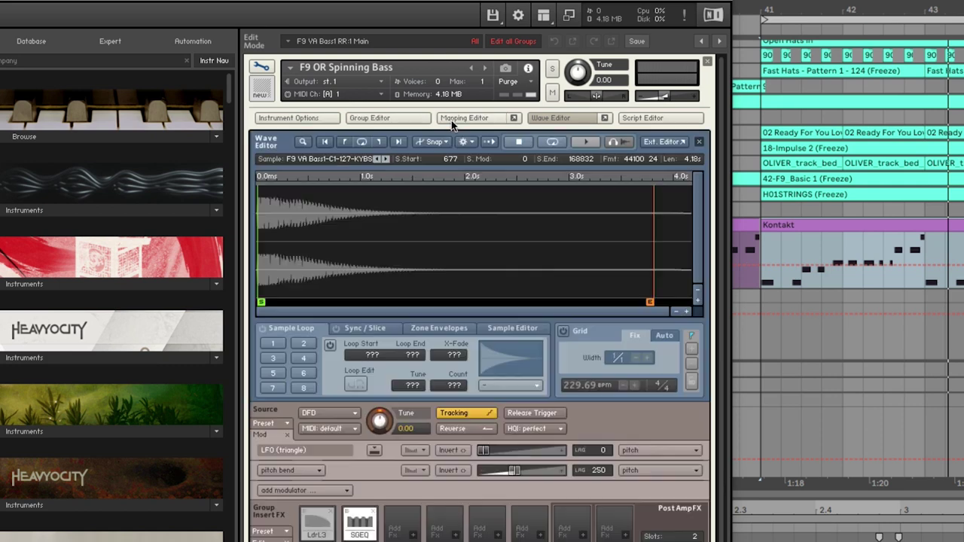
pyautogui.click(553, 119)
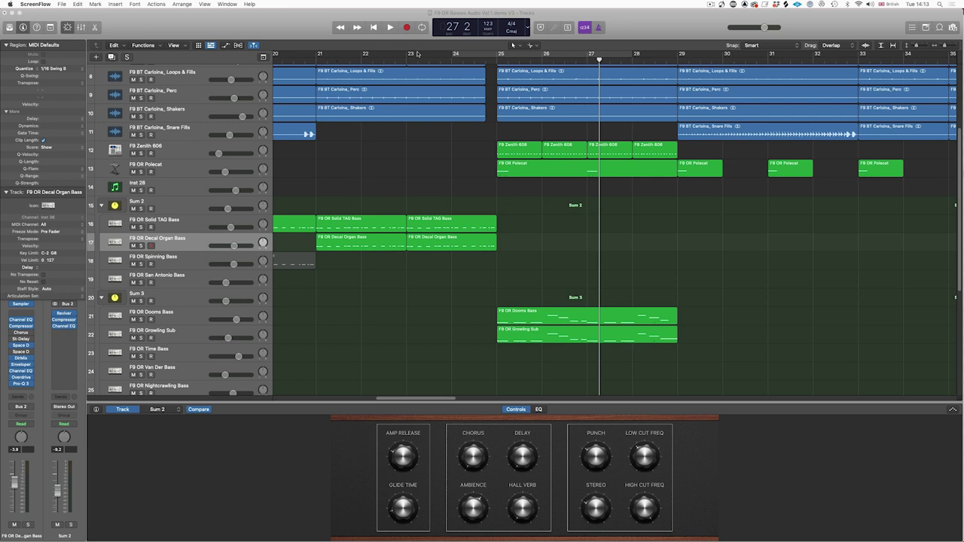
# Loop bars 23 to about 30 and play from the second Solid TAG Bass region
pyautogui.moveTo(407, 57); pyautogui.dragTo(760, 57)
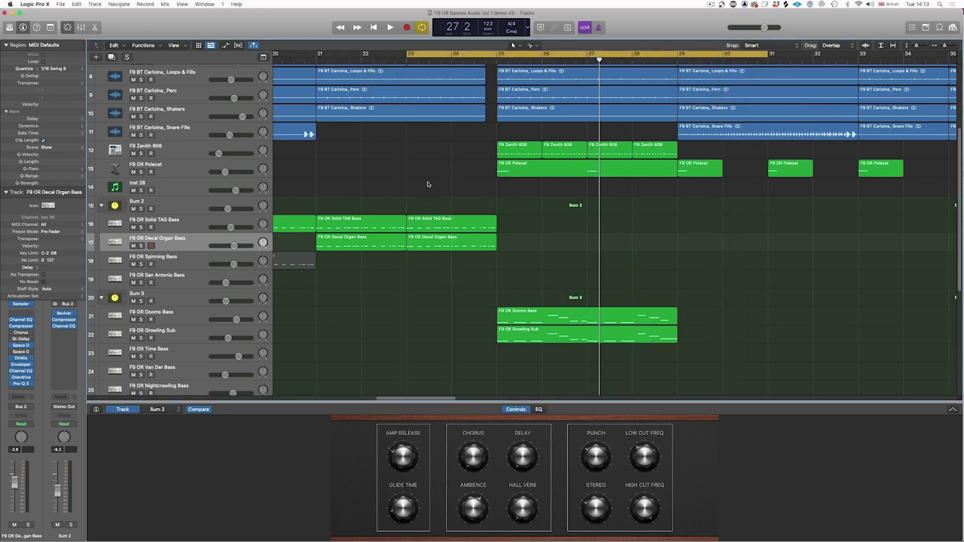
pyautogui.click(441, 223)
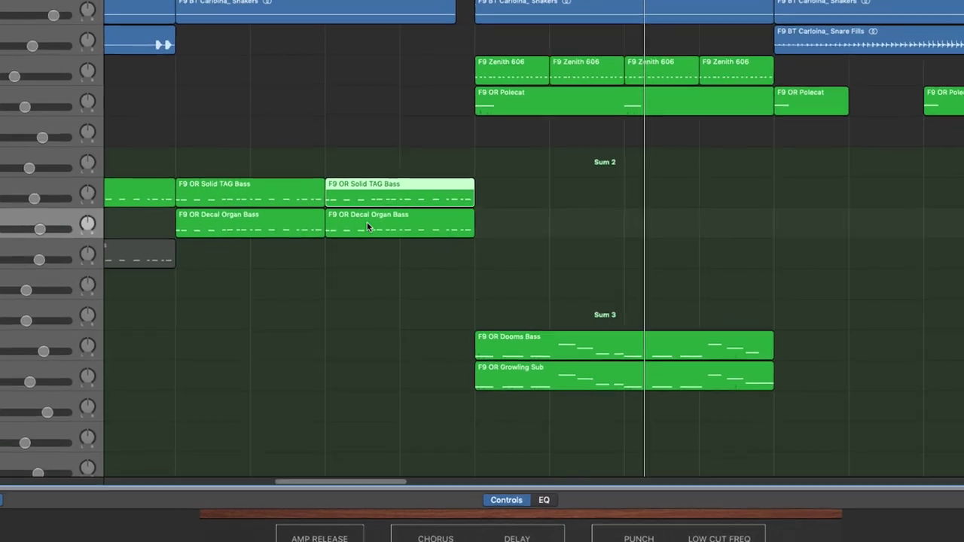
pyautogui.click(431, 239)
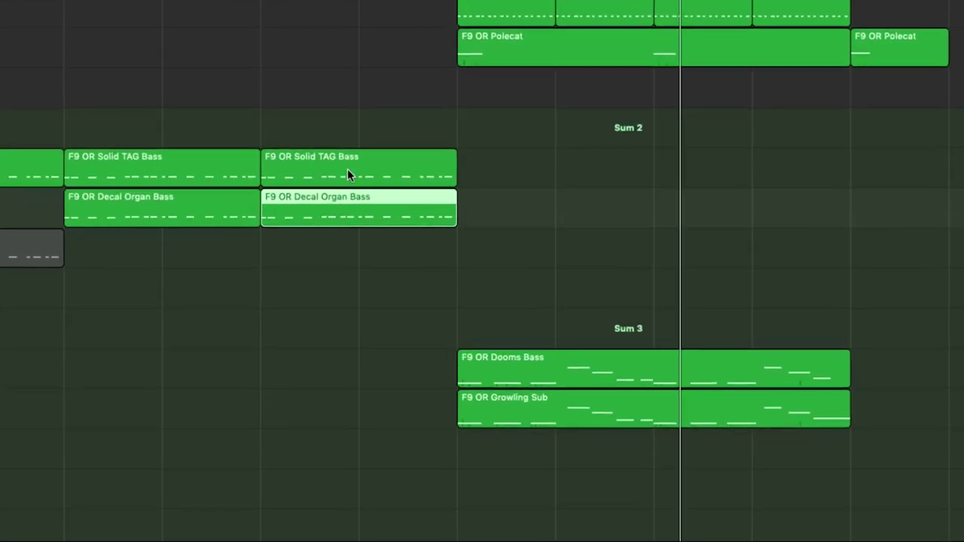
pyautogui.click(347, 171)
pyautogui.hotkey('shift', 'space')
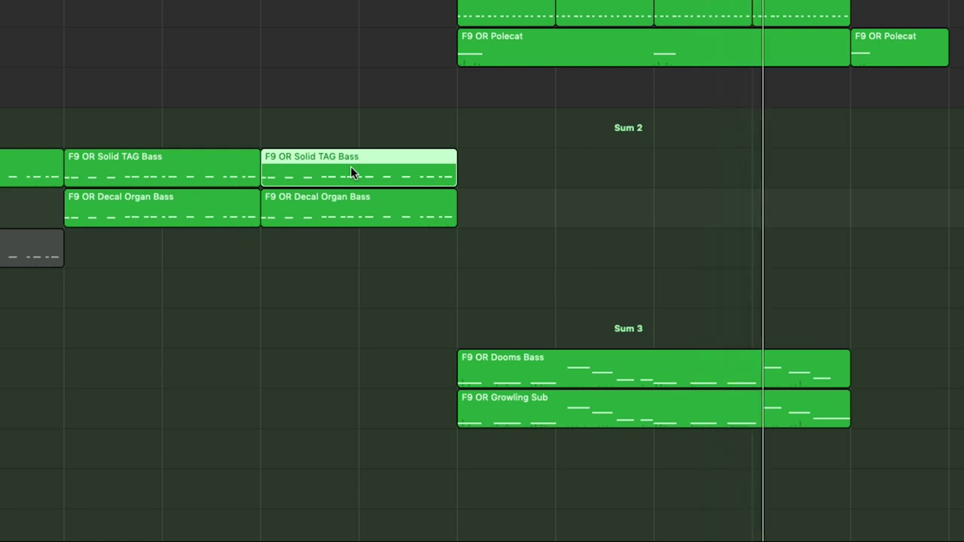
pyautogui.press('space')
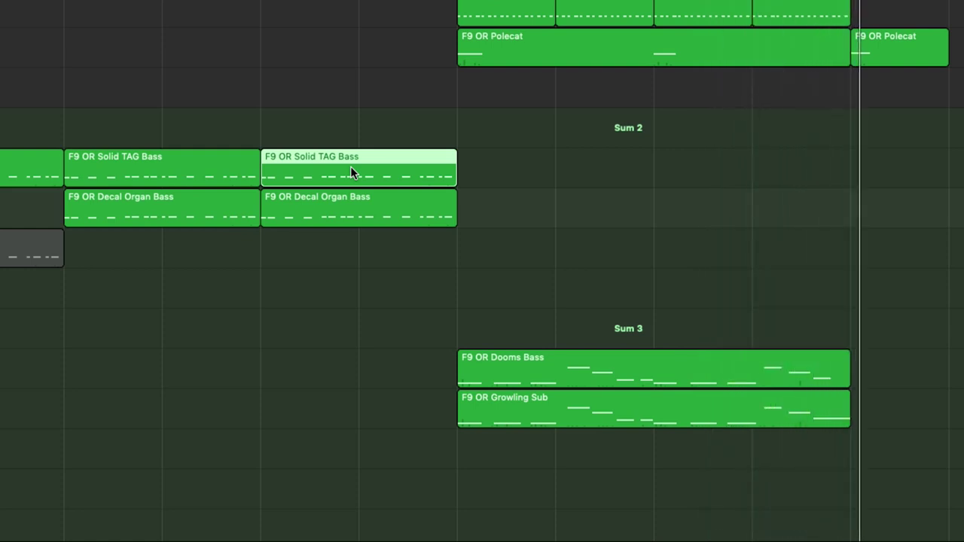
# Solo and play the Dooms Bass region, then select Growling Sub
pyautogui.click(560, 402)
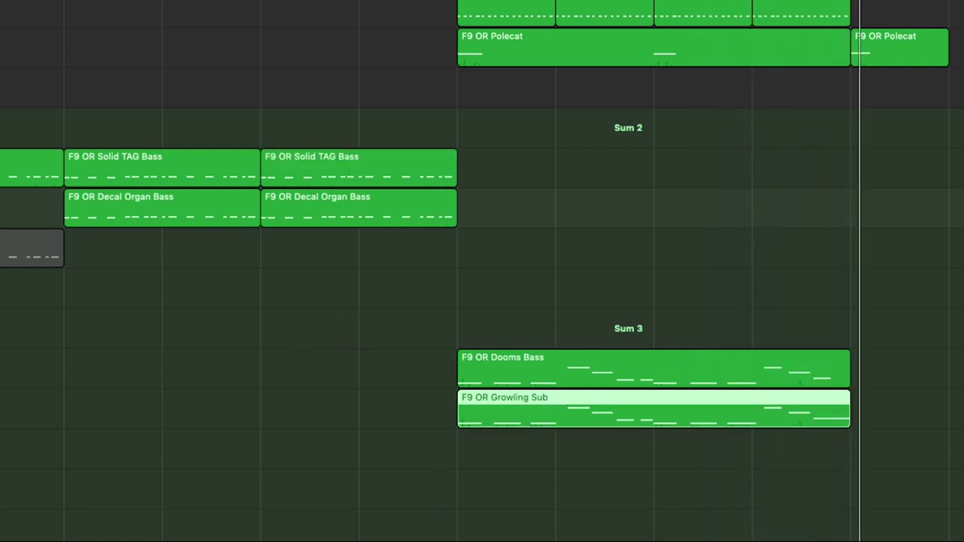
pyautogui.click(569, 363)
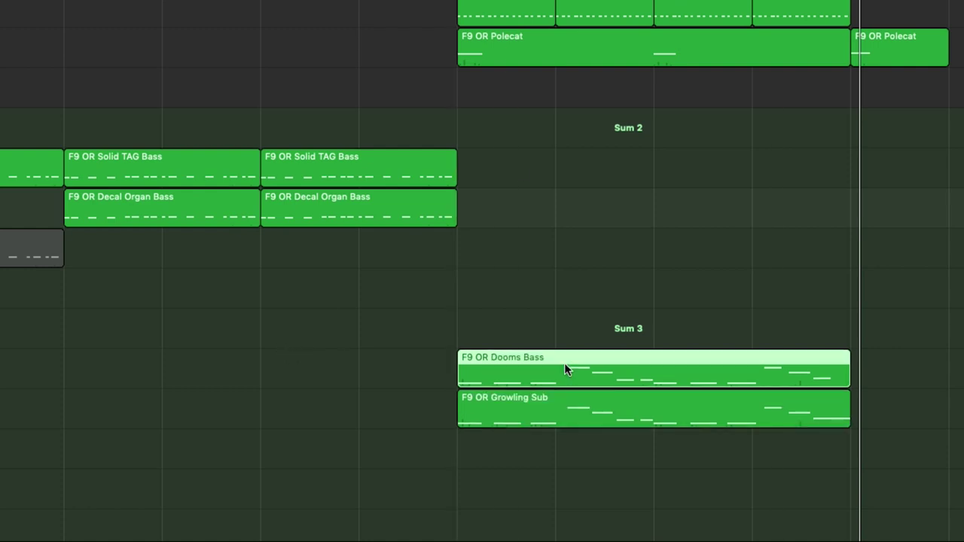
pyautogui.hotkey('ctrl', 's')
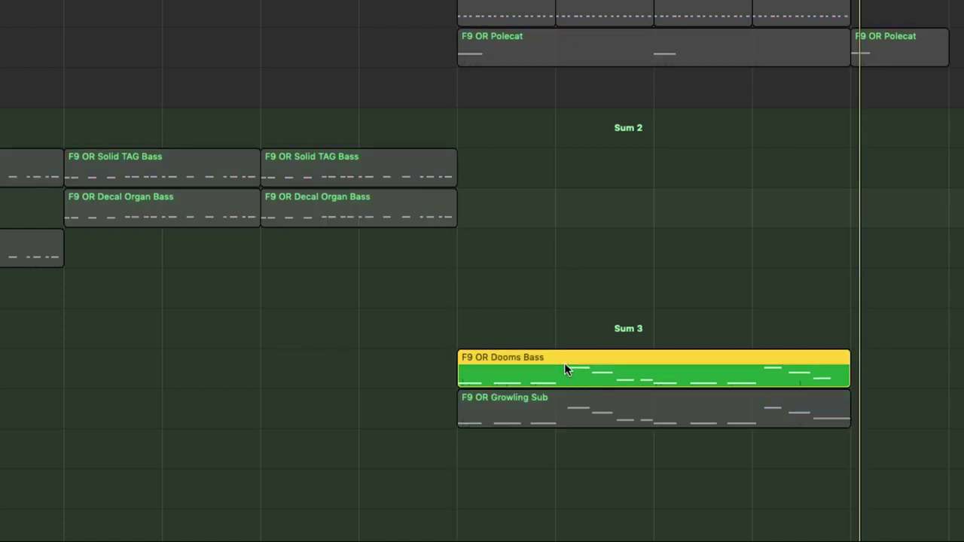
pyautogui.press('space')
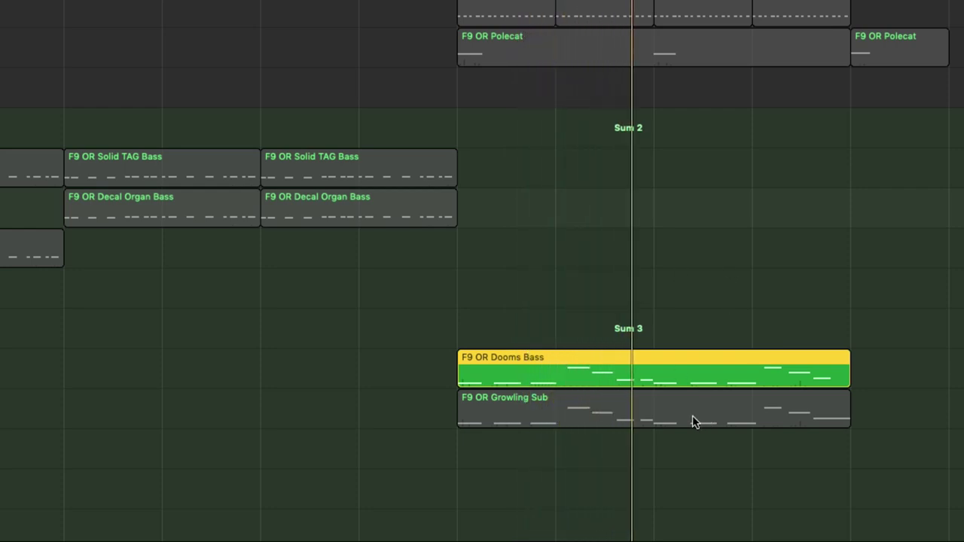
pyautogui.click(655, 408)
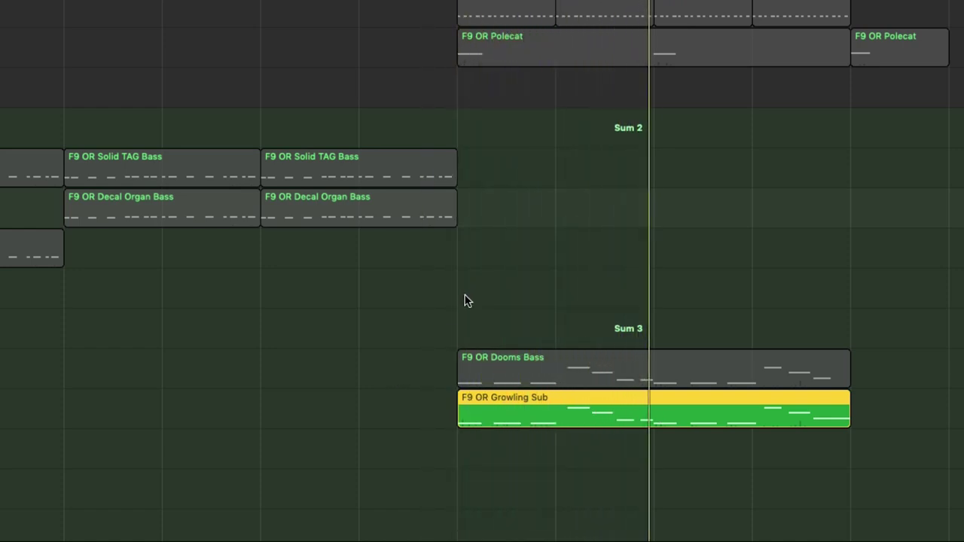
# Select Dooms Bass and Growling Sub together, then return to the Solid TAG Bass region
pyautogui.moveTo(464, 299); pyautogui.dragTo(569, 426)
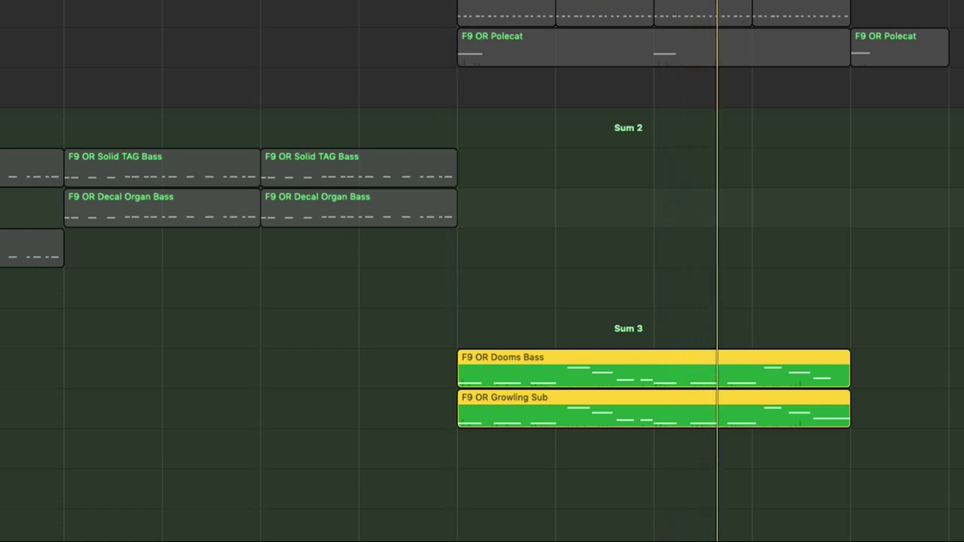
pyautogui.click(353, 157)
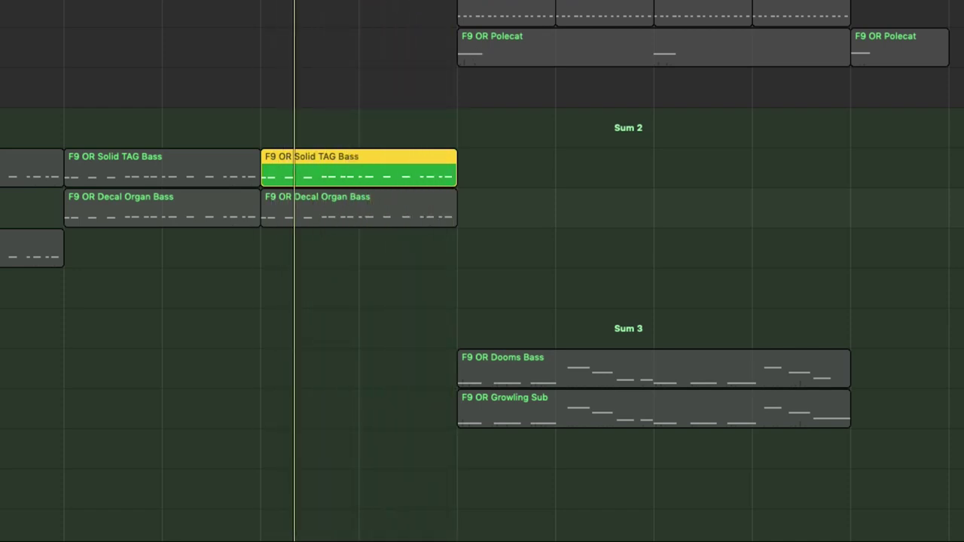
pyautogui.press('Down')
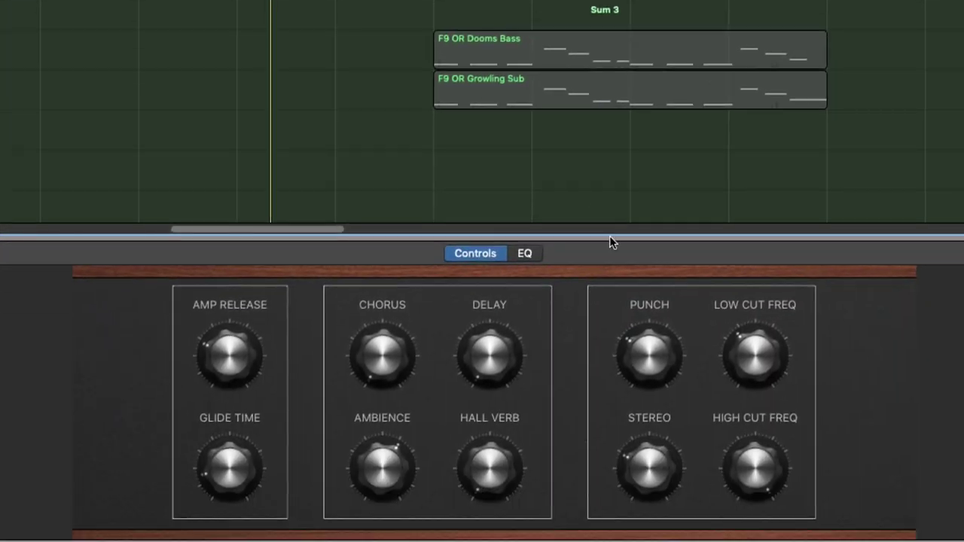
# Raise the Decal Organ Bass low-cut frequency from 20 to 47 Hz
pyautogui.moveTo(737, 354); pyautogui.dragTo(740, 356)
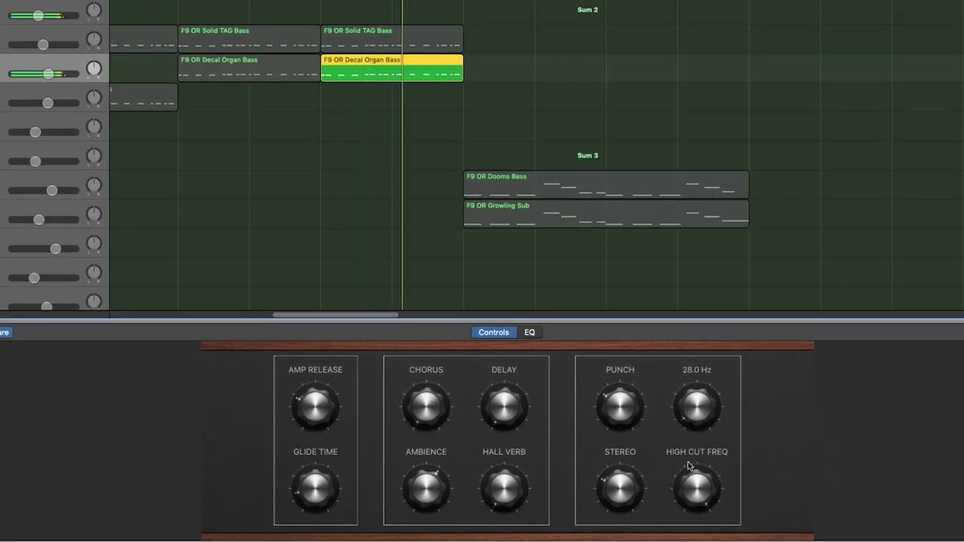
pyautogui.moveTo(688, 465); pyautogui.dragTo(667, 415)
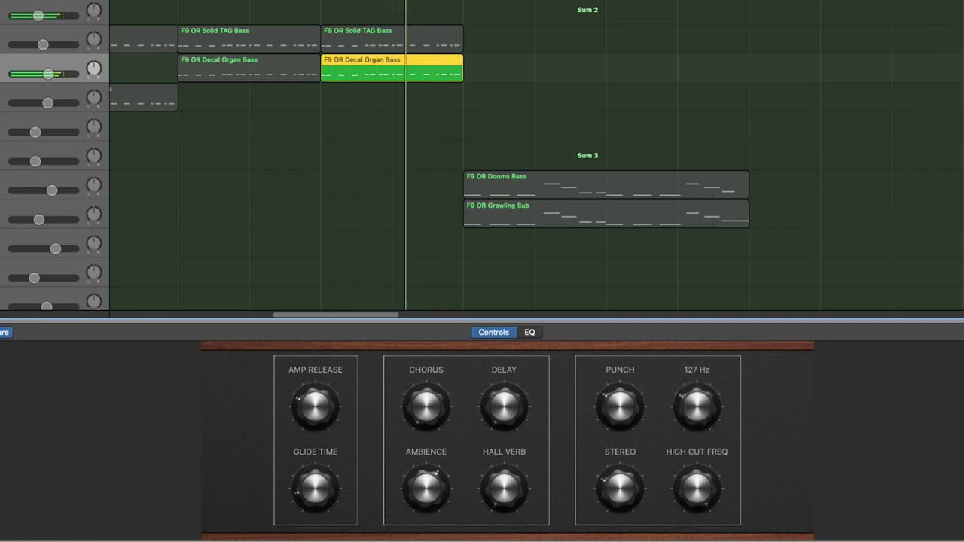
pyautogui.moveTo(387, 15); pyautogui.dragTo(433, 106)
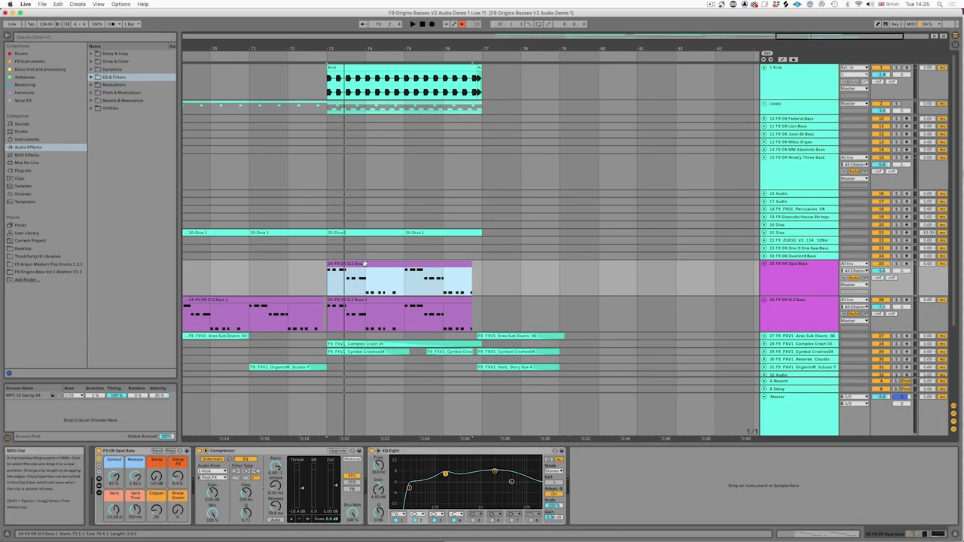
# Play the arrangement, then play again from the Opal Bass clip
pyautogui.press('space')
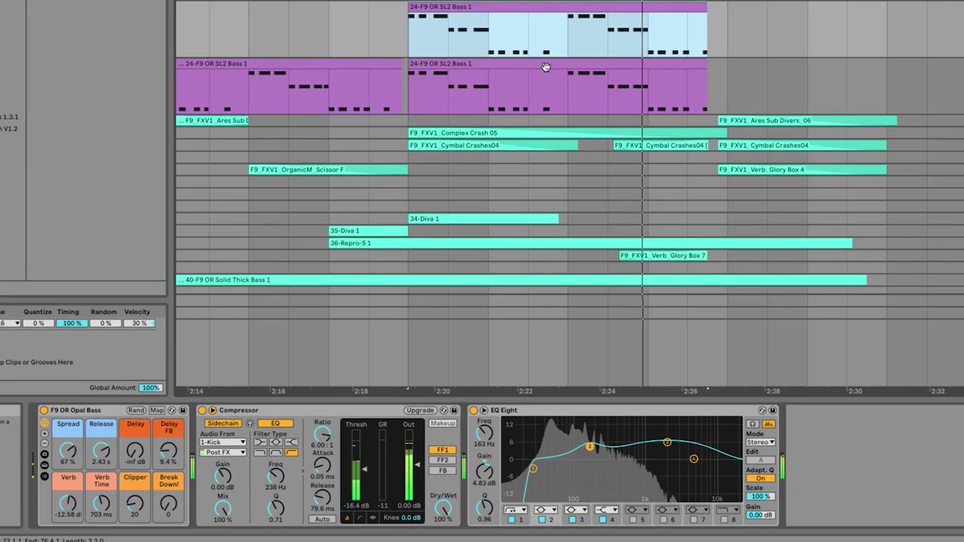
pyautogui.click(462, 63)
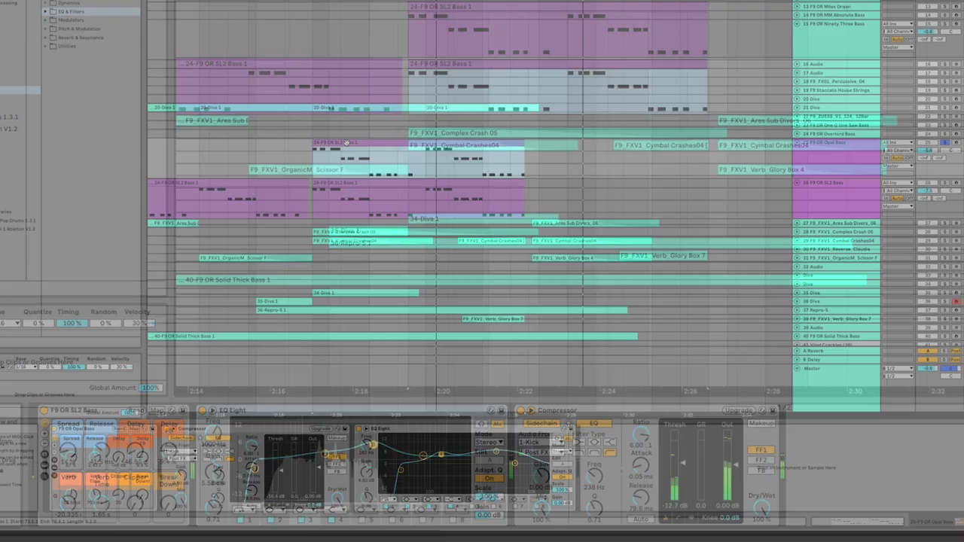
pyautogui.click(346, 143)
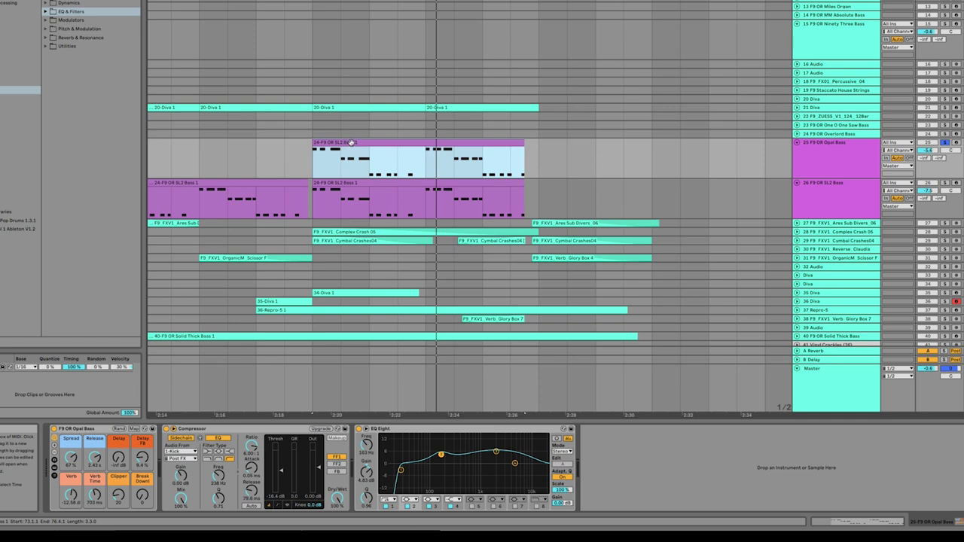
pyautogui.click(822, 161)
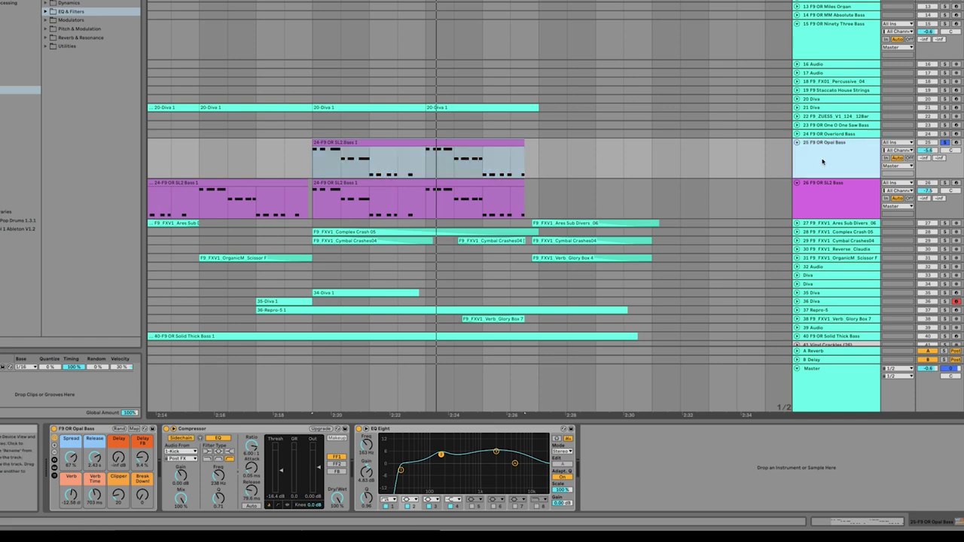
pyautogui.click(438, 143)
pyautogui.press('space')
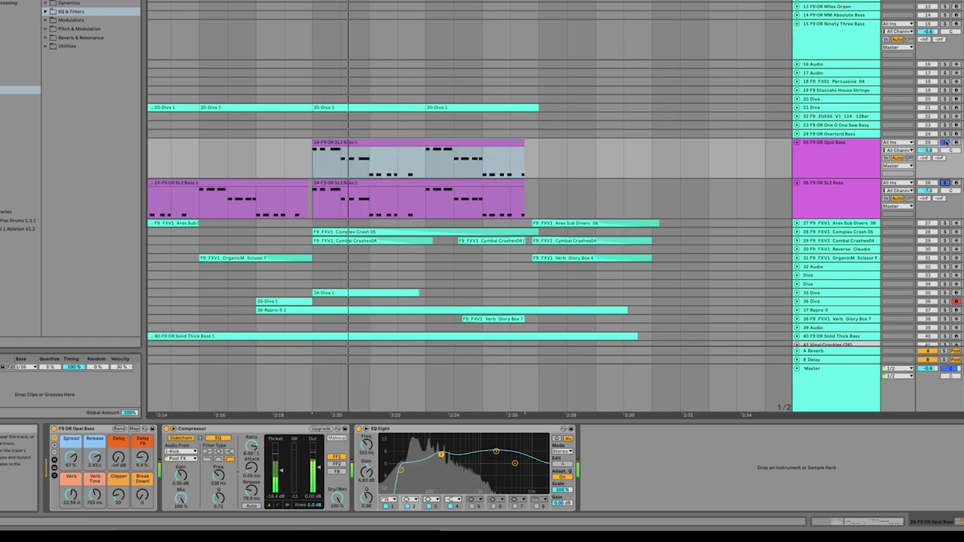
# Unsolo the bass tracks, play from the SL2 Bass track, and scroll up to earlier basses
pyautogui.click(945, 142)
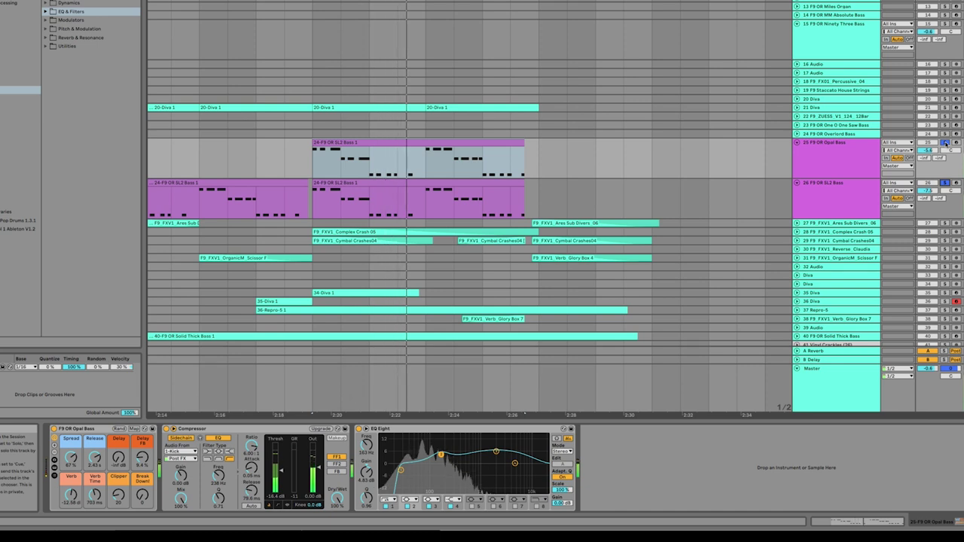
pyautogui.hscroll(-5, 379, 155)
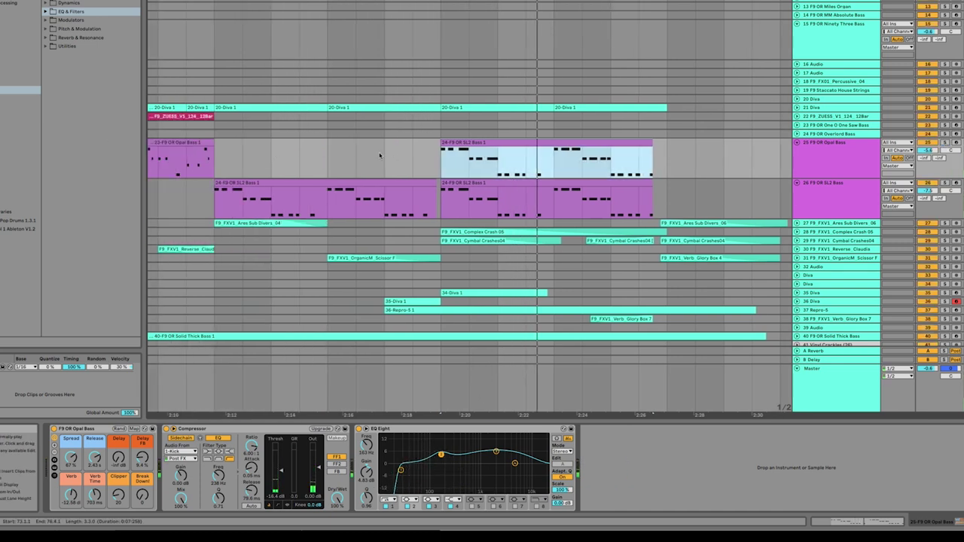
pyautogui.click(328, 159)
pyautogui.click(324, 204)
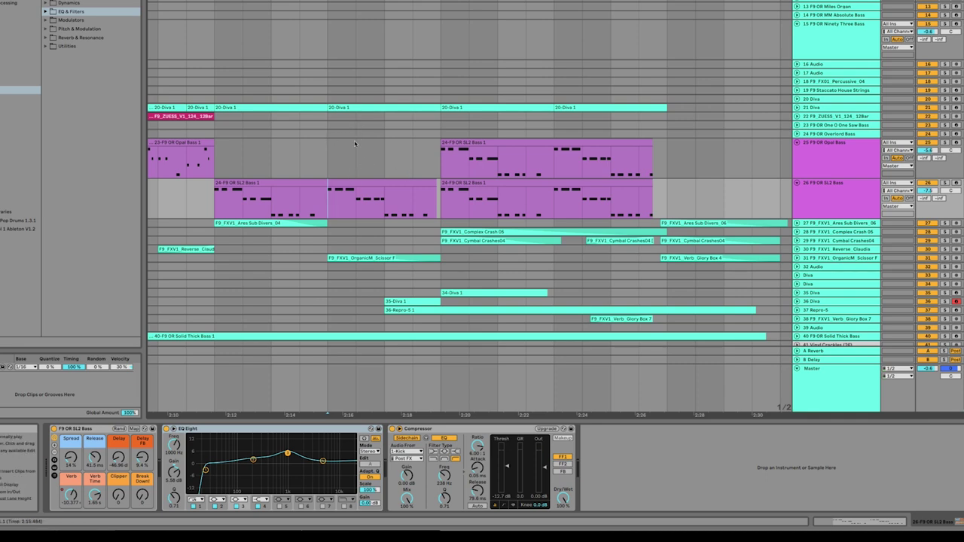
pyautogui.press('space')
pyautogui.scroll(1, 355, 142)
pyautogui.scroll(2, 356, 142)
pyautogui.scroll(2, 356, 141)
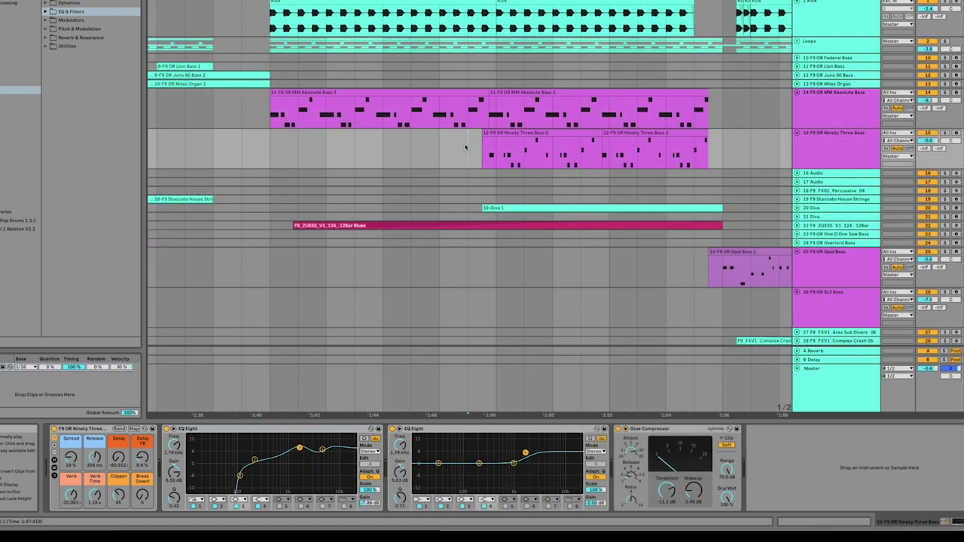
# Play from around 1:40 and view the MM Absolute Bass and Ninety Three Bass effect chains
pyautogui.hscroll(3, 463, 147)
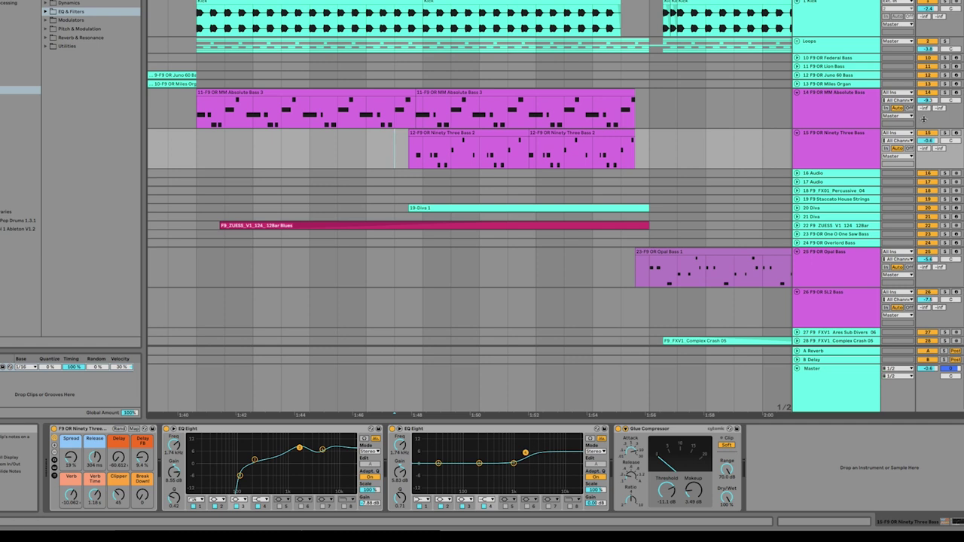
pyautogui.press('space')
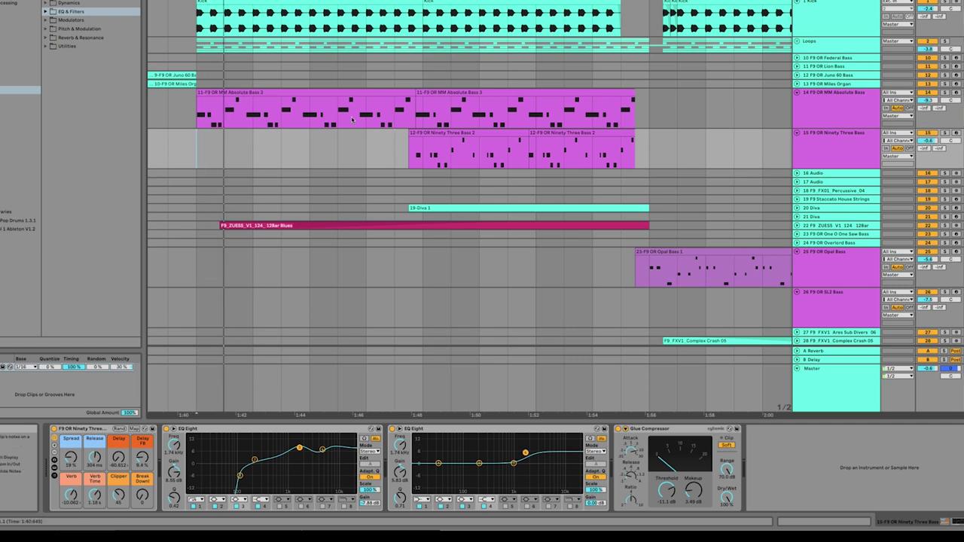
pyautogui.click(927, 100)
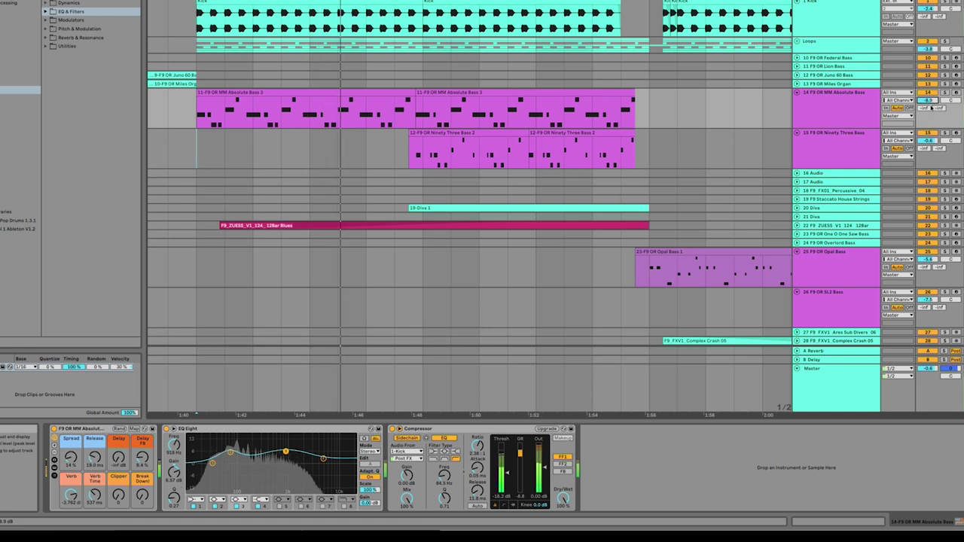
pyautogui.click(933, 147)
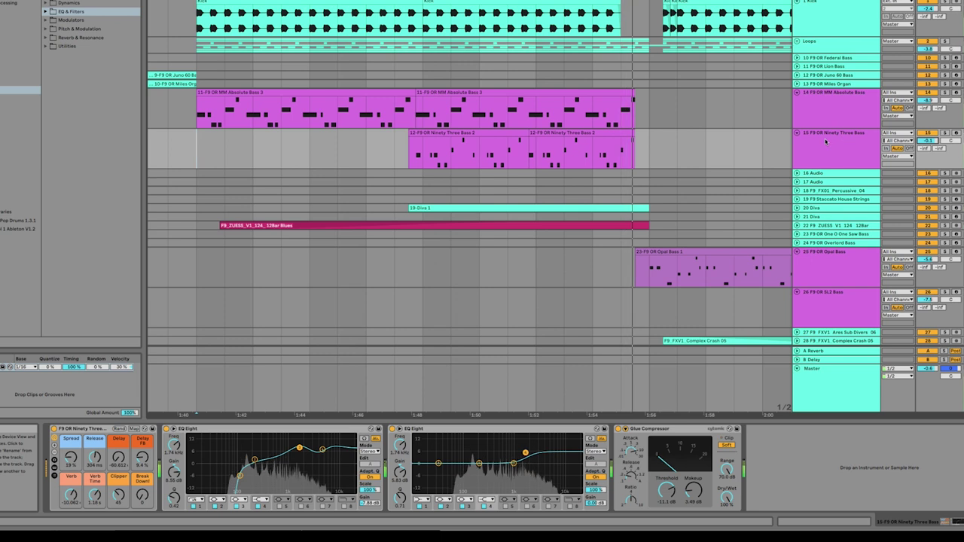
# Solo the MM Absolute Bass track, then stop playback and take it out of solo
pyautogui.click(527, 114)
pyautogui.click(945, 91)
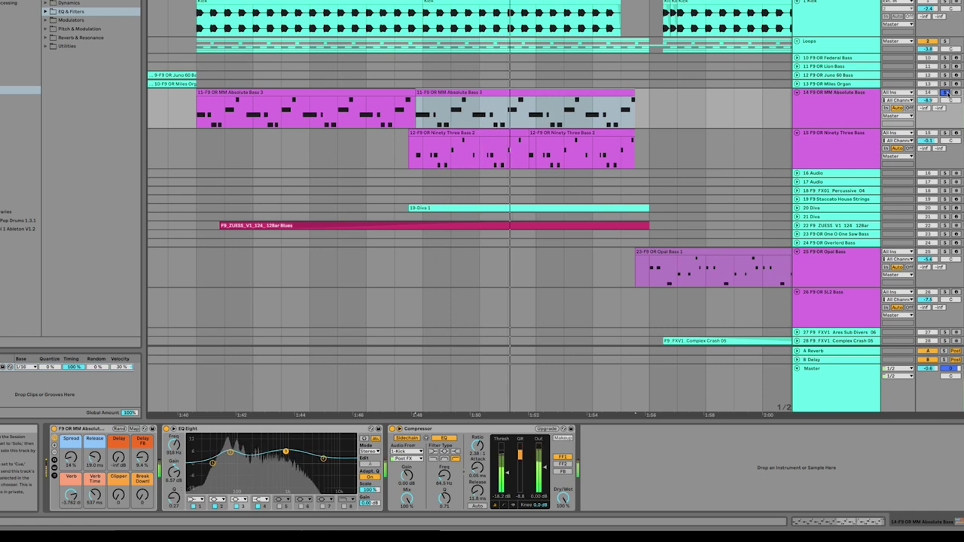
pyautogui.press('space')
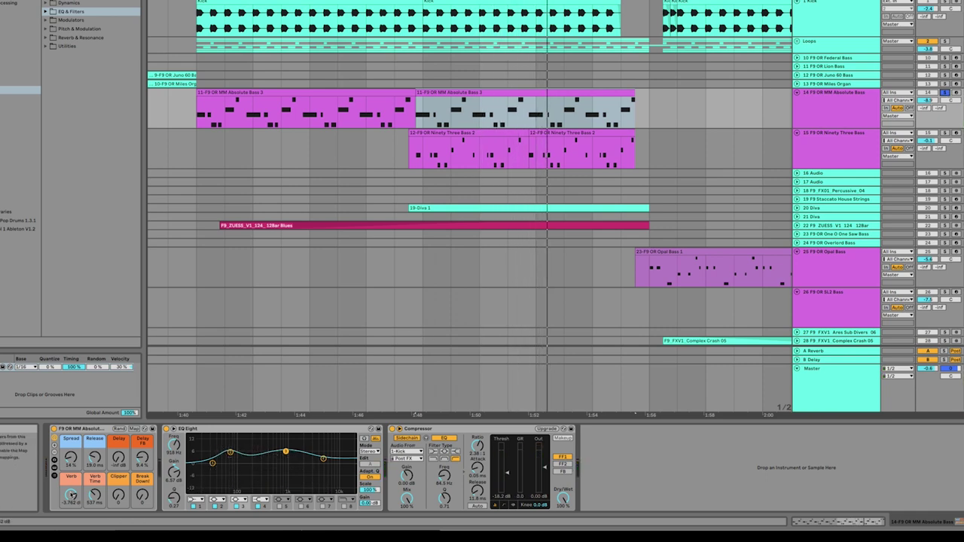
pyautogui.click(946, 91)
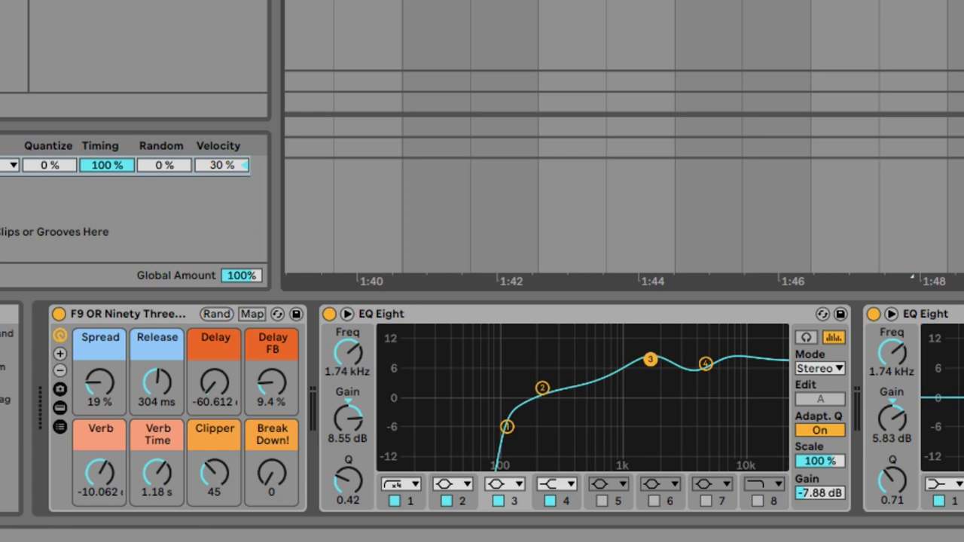
pyautogui.press('space')
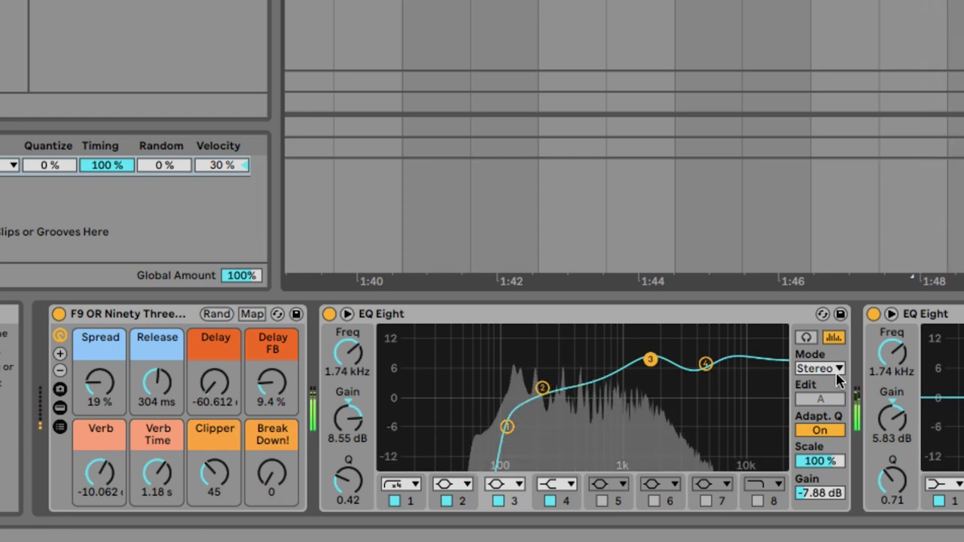
pyautogui.click(506, 428)
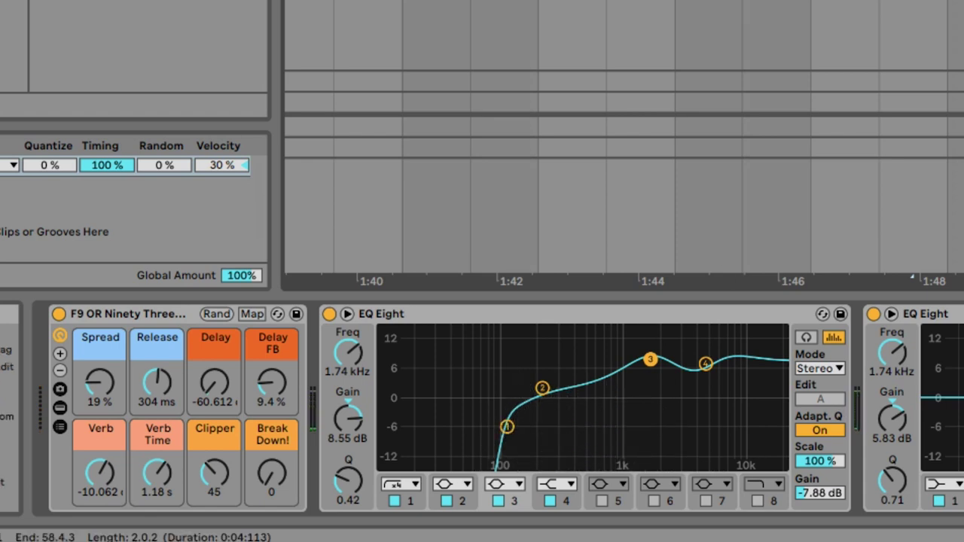